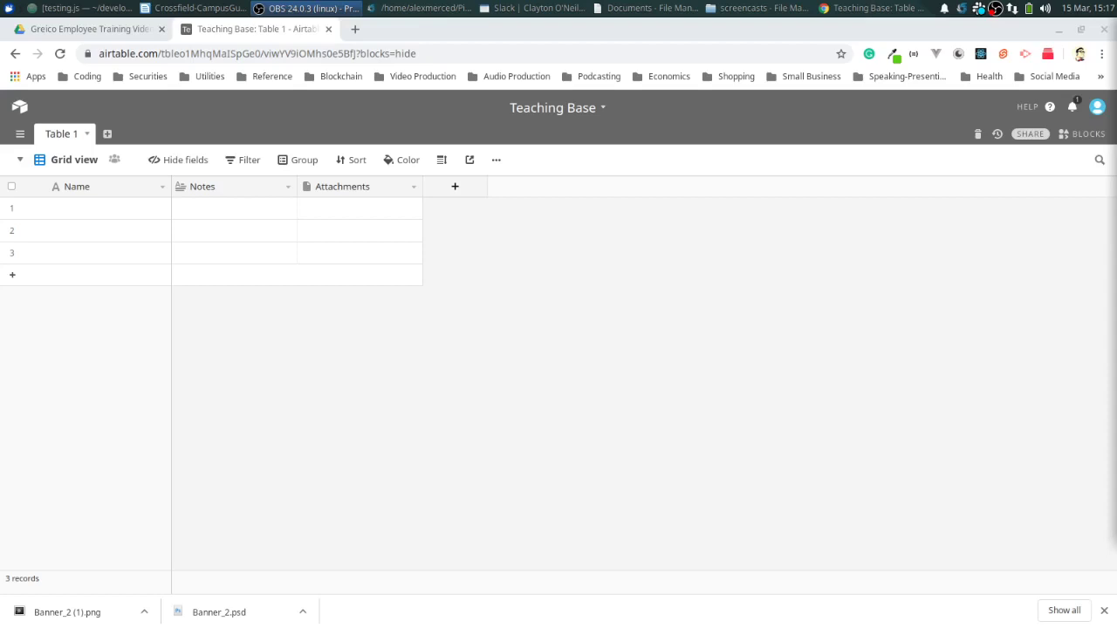
Add two empty records at the end of the table and select the first record's Name cell
click(245, 194)
click(250, 279)
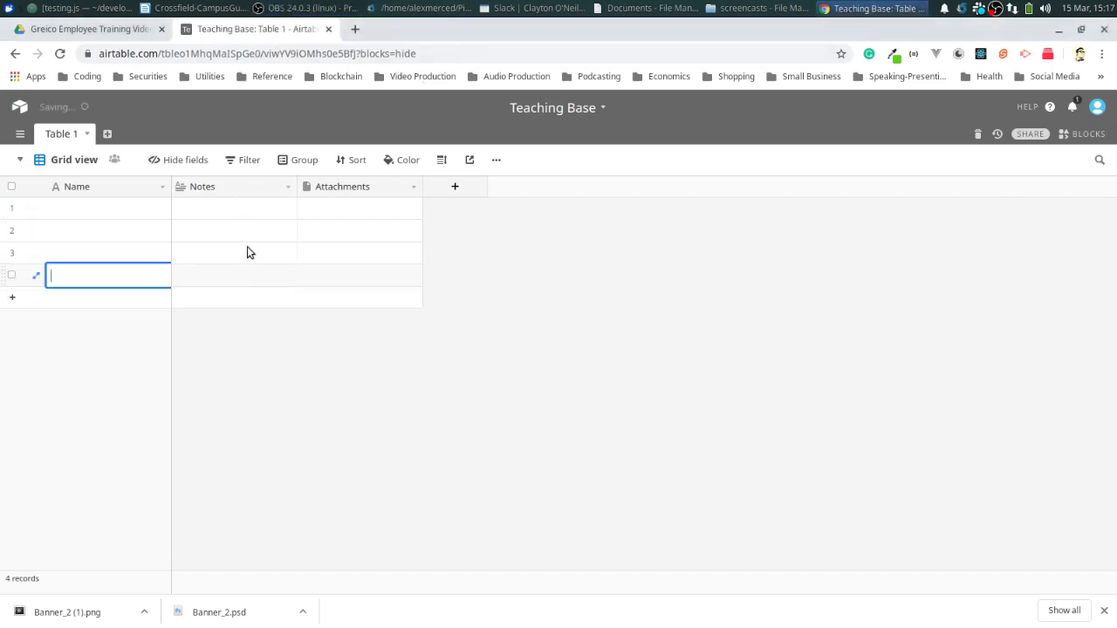
click(125, 300)
click(109, 209)
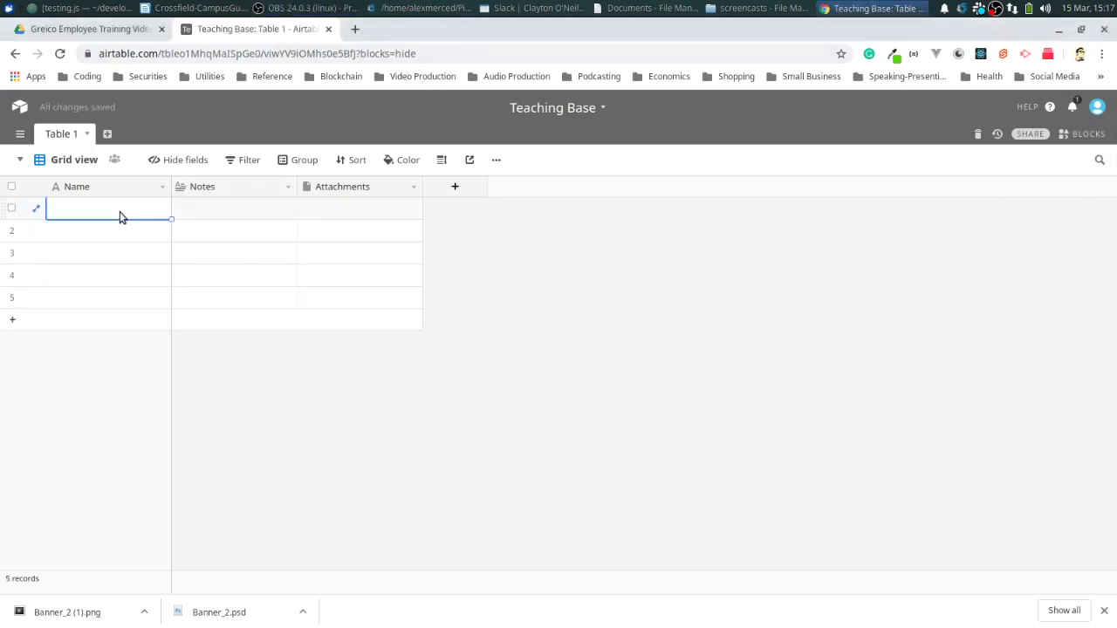
click(149, 229)
click(152, 215)
click(145, 212)
text(Tab)
key(BackSpace)
text(sk)
key(BackSpace)
key(BackSpace)
key(BackSpace)
key(BackSpace)
key(BackSpace)
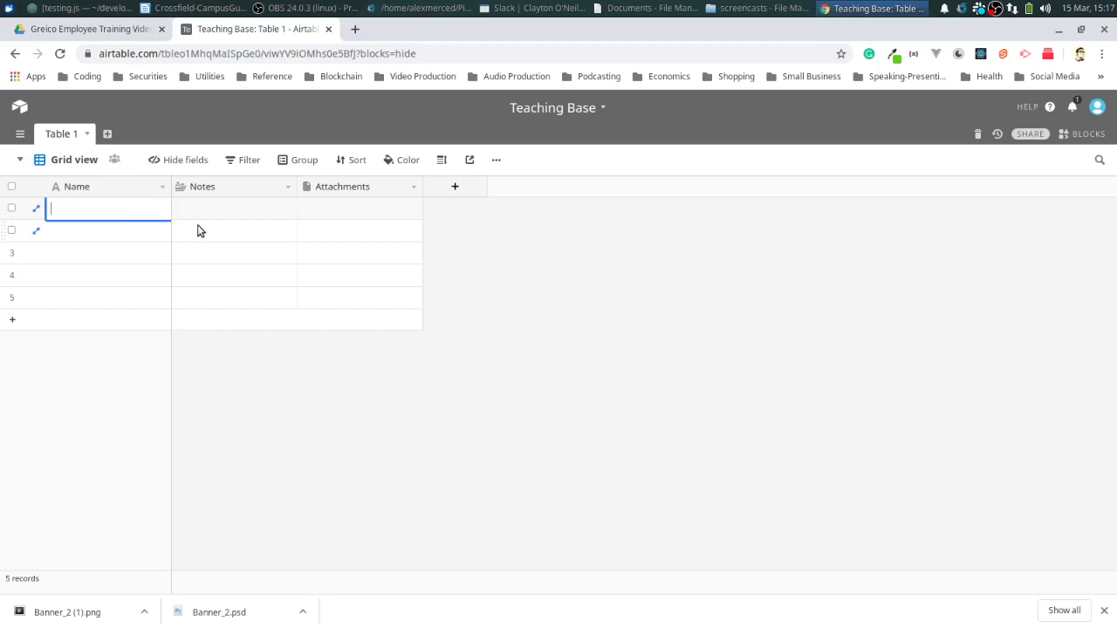
text(Project)
key(BackSpace)
key(BackSpace)
key(BackSpace)
key(BackSpace)
key(BackSpace)
key(BackSpace)
key(BackSpace)
Enter Task as the name of the first record
text(Task)
click(84, 192)
Rename the primary field to Task, keep its type as single line text, and save the change
double_click(85, 192)
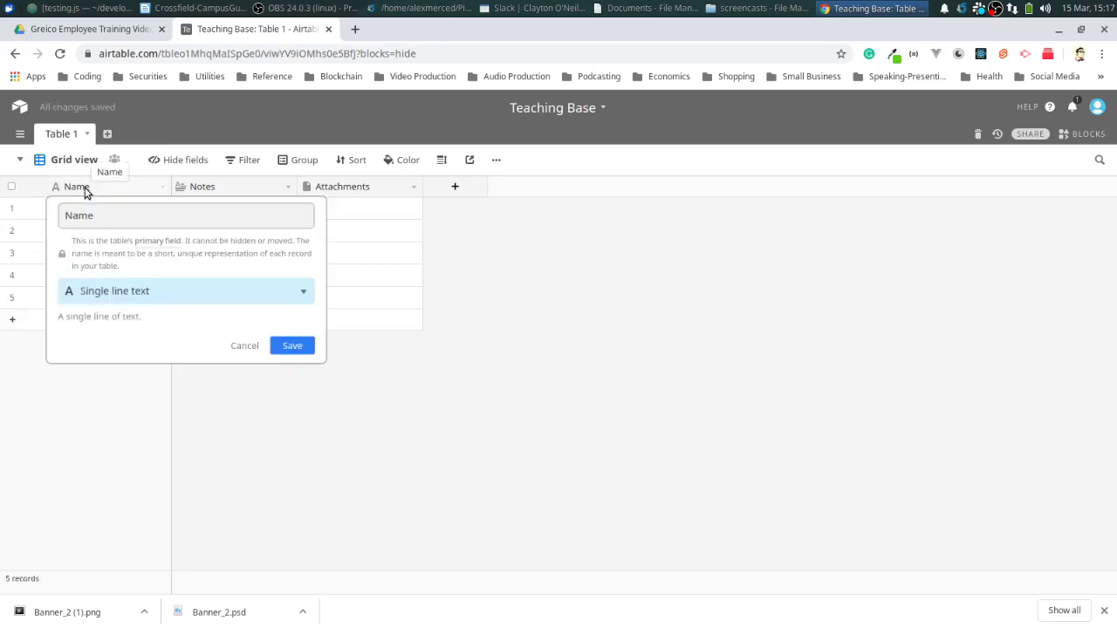
click(98, 224)
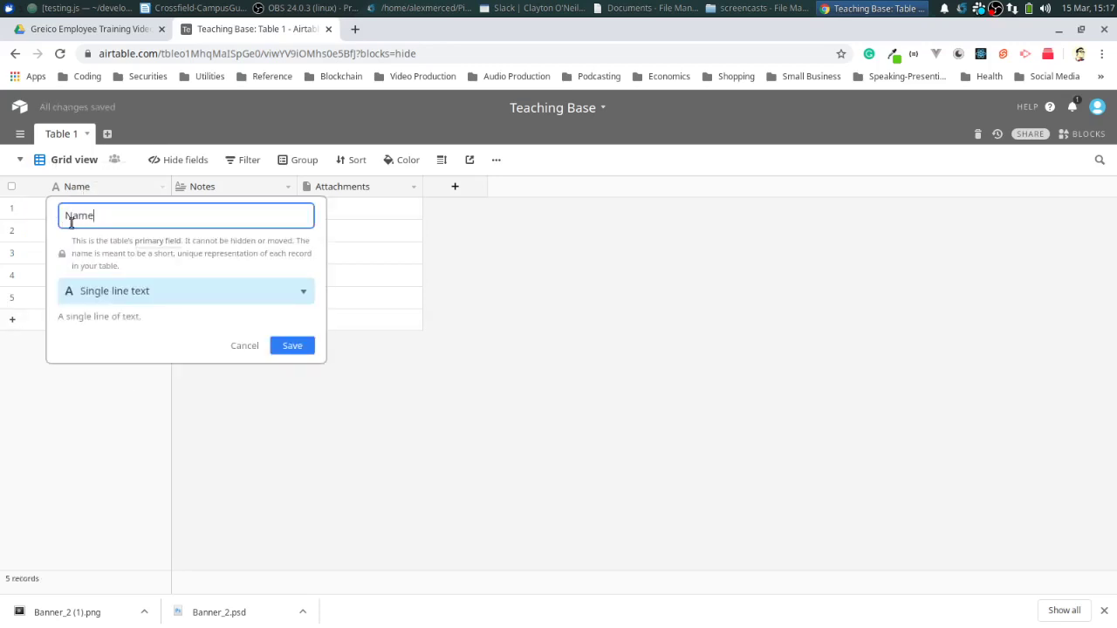
click(306, 294)
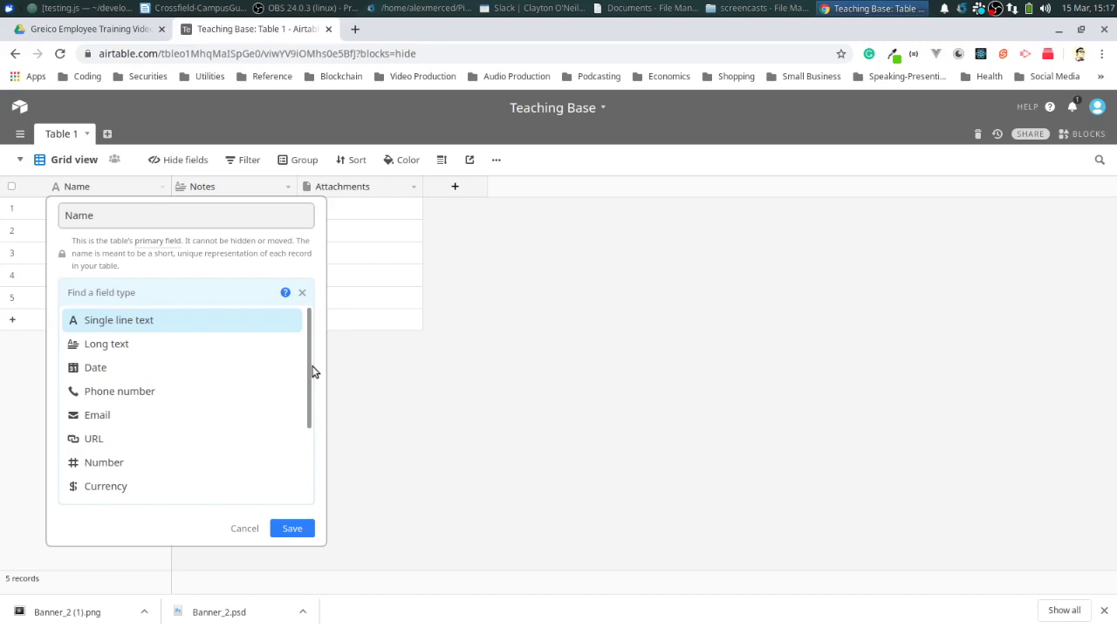
drag(313, 371, 302, 315)
click(147, 324)
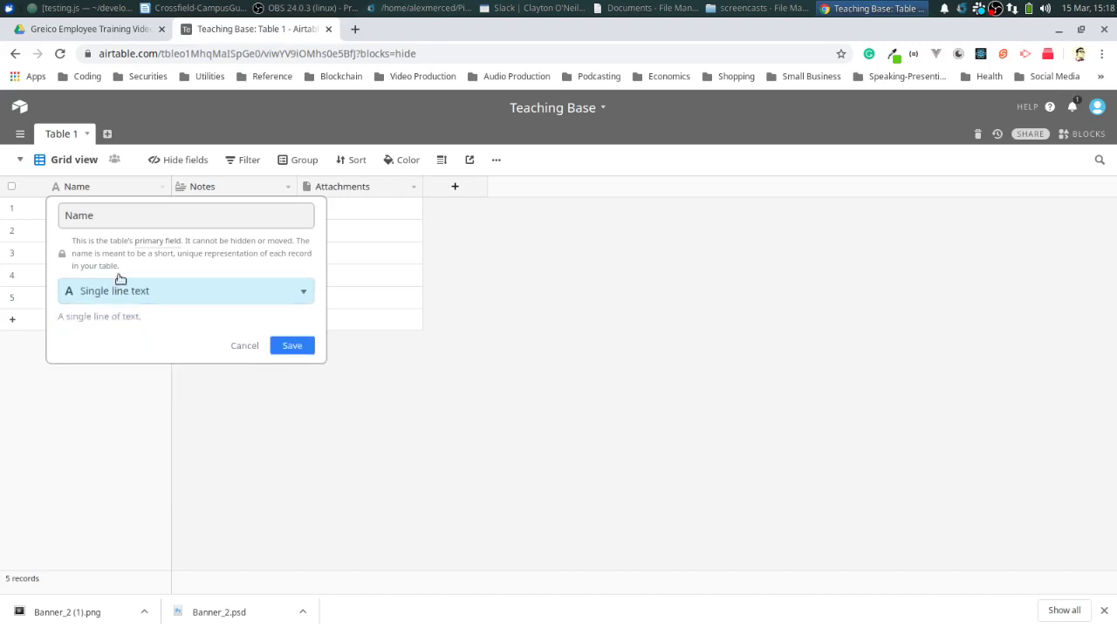
double_click(120, 216)
text(Task)
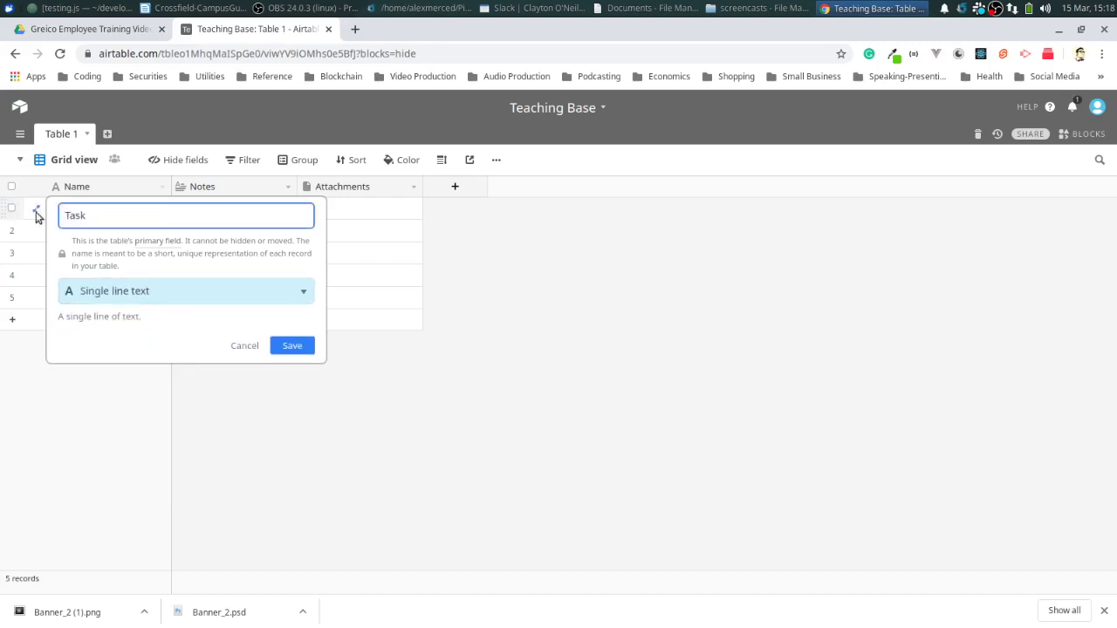
click(506, 439)
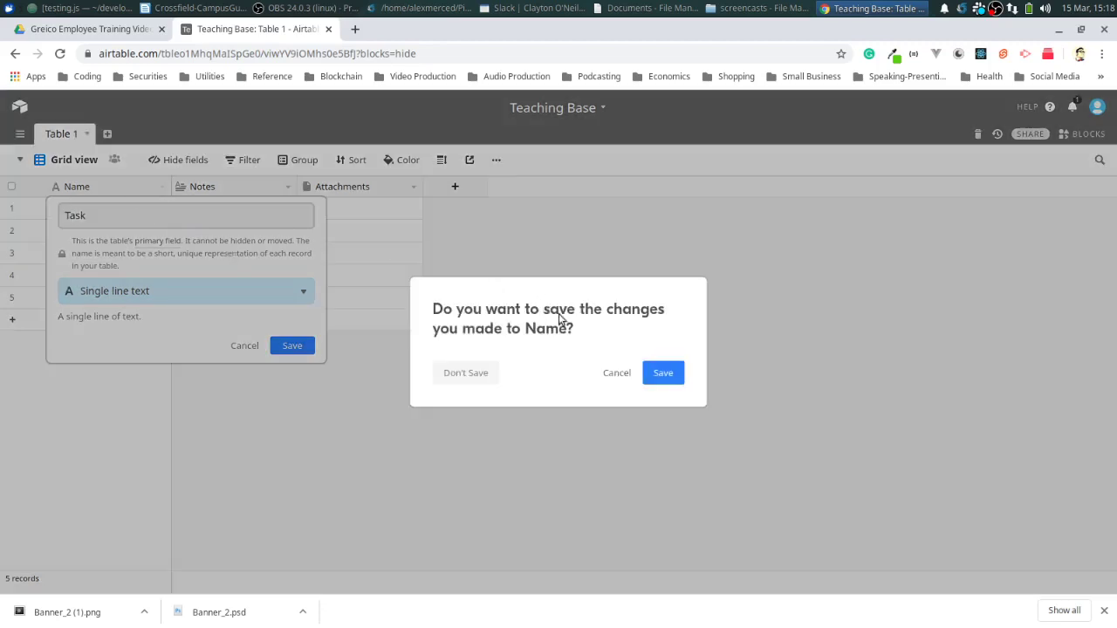
click(668, 384)
Rename the table to Task Table
double_click(59, 138)
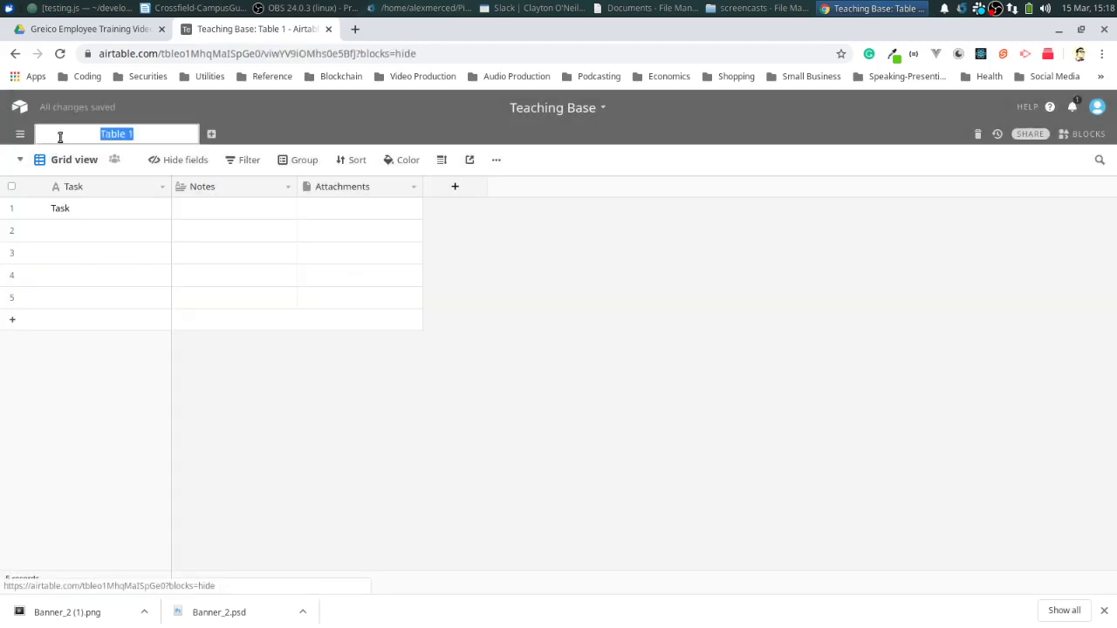
text(Tas)
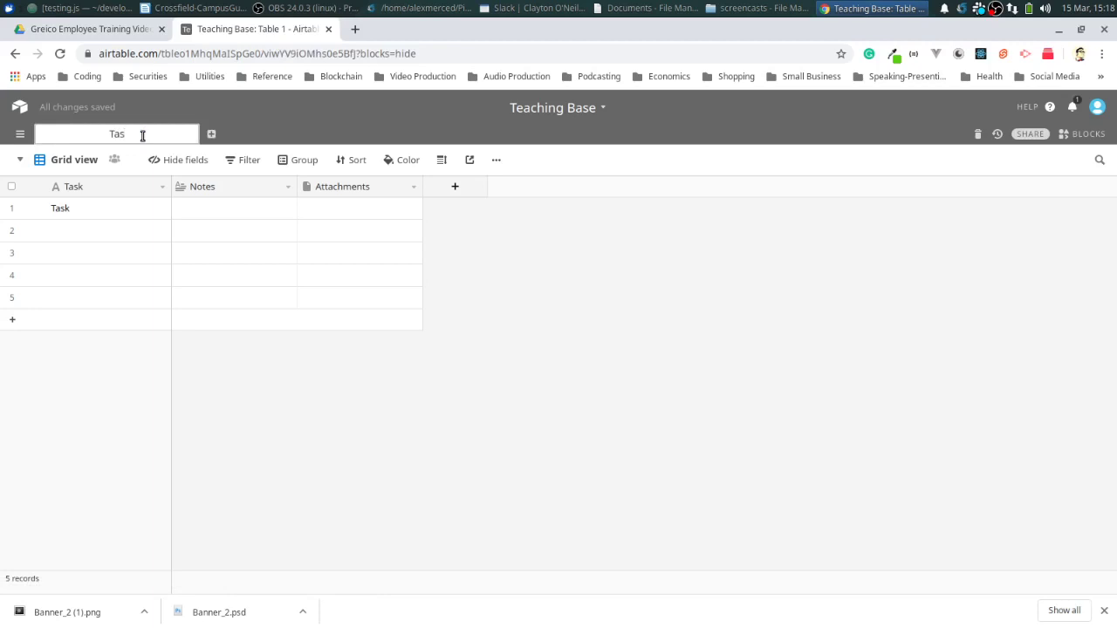
text(k Table)
key(Return)
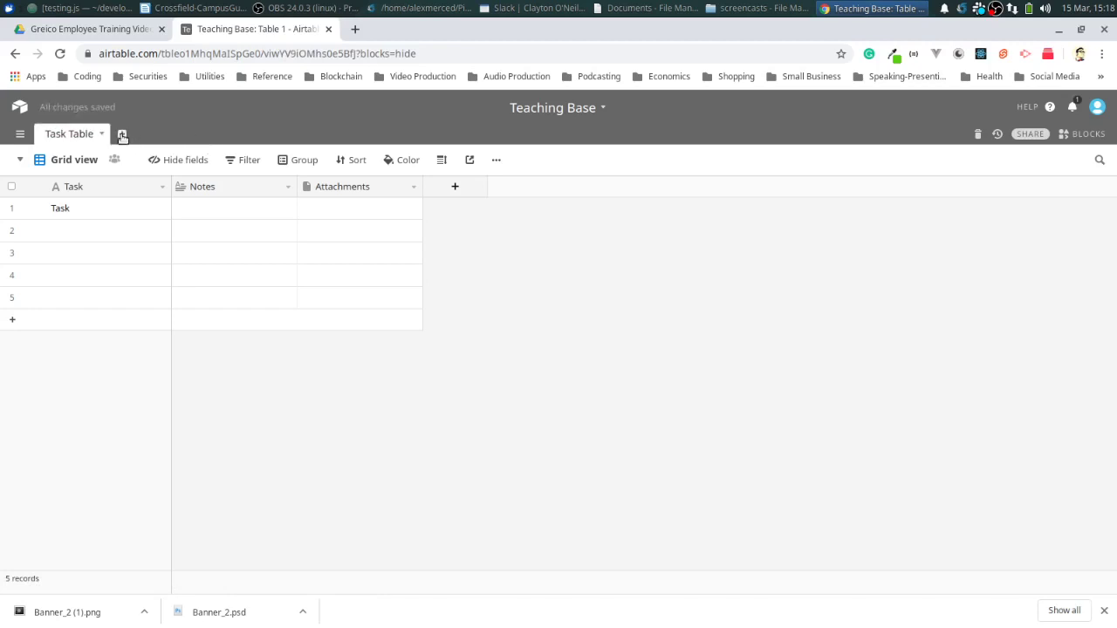
Create a new empty table named Projects
click(122, 135)
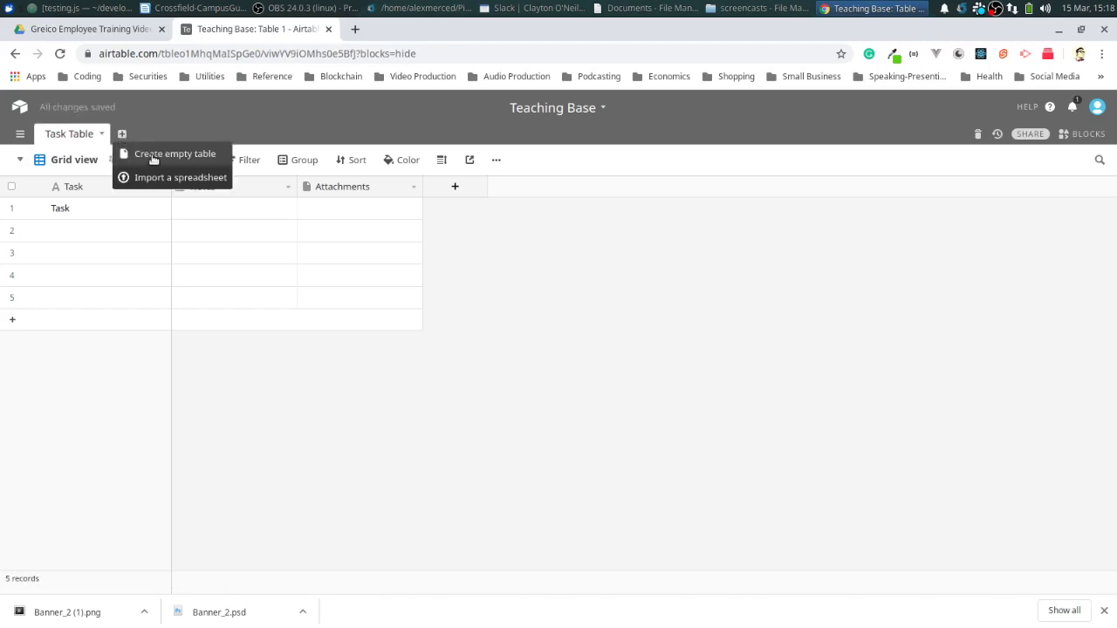
click(152, 158)
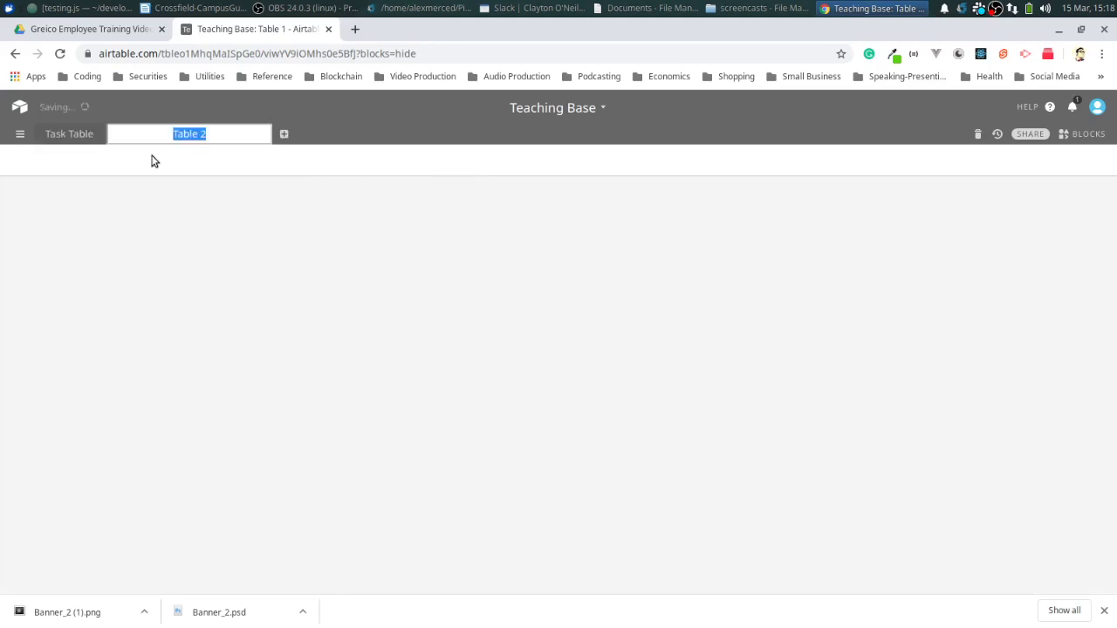
text(Projects)
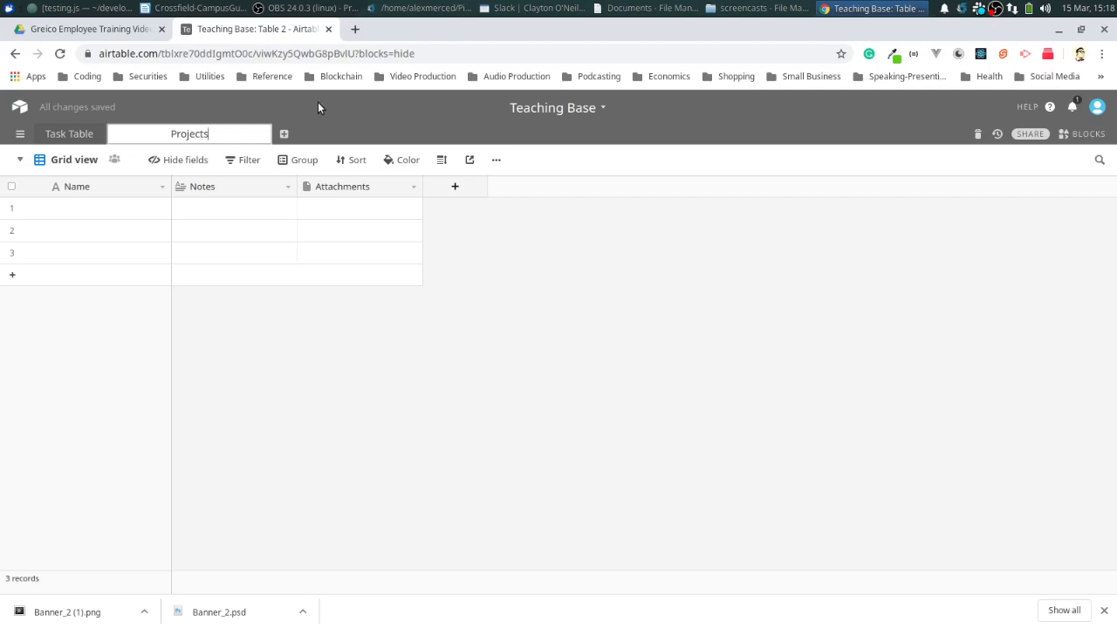
key(Return)
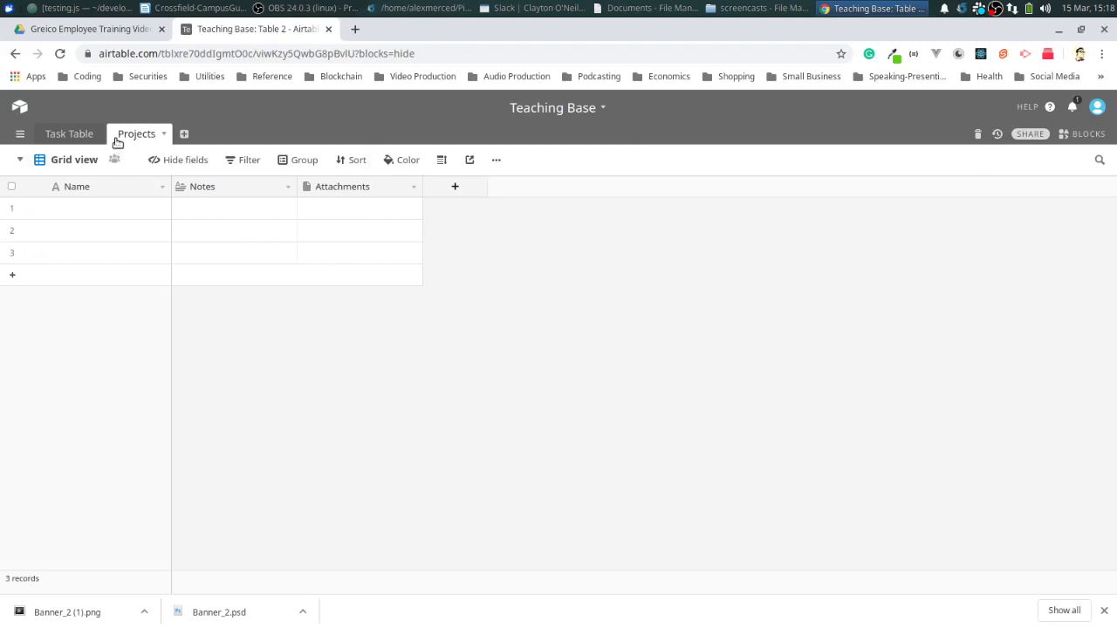
Add another empty table to the base and name it Clients
click(66, 135)
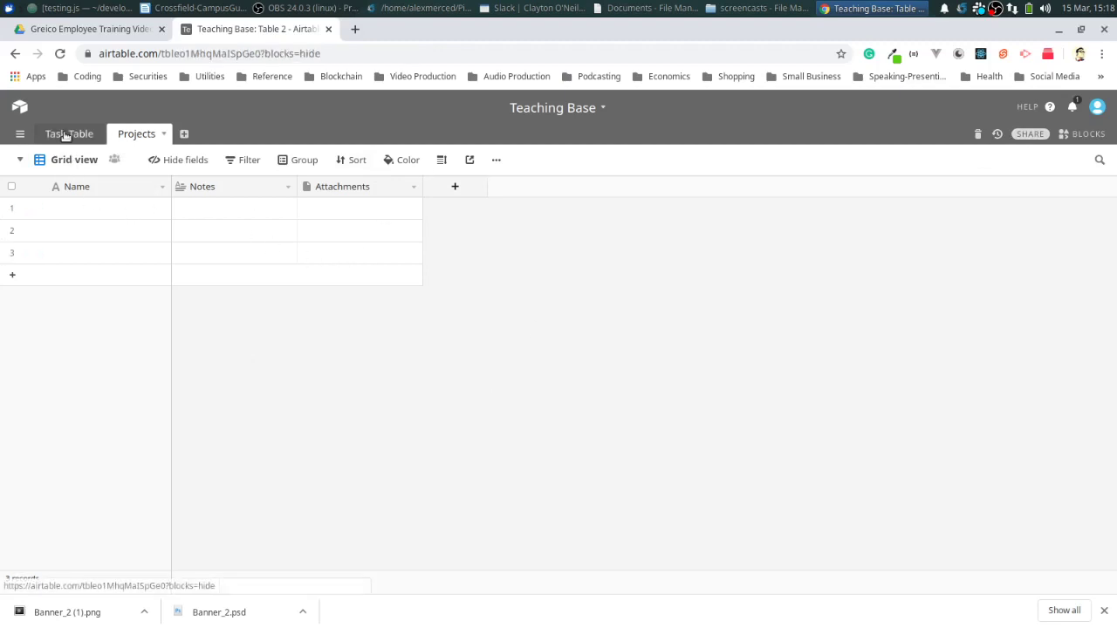
click(89, 137)
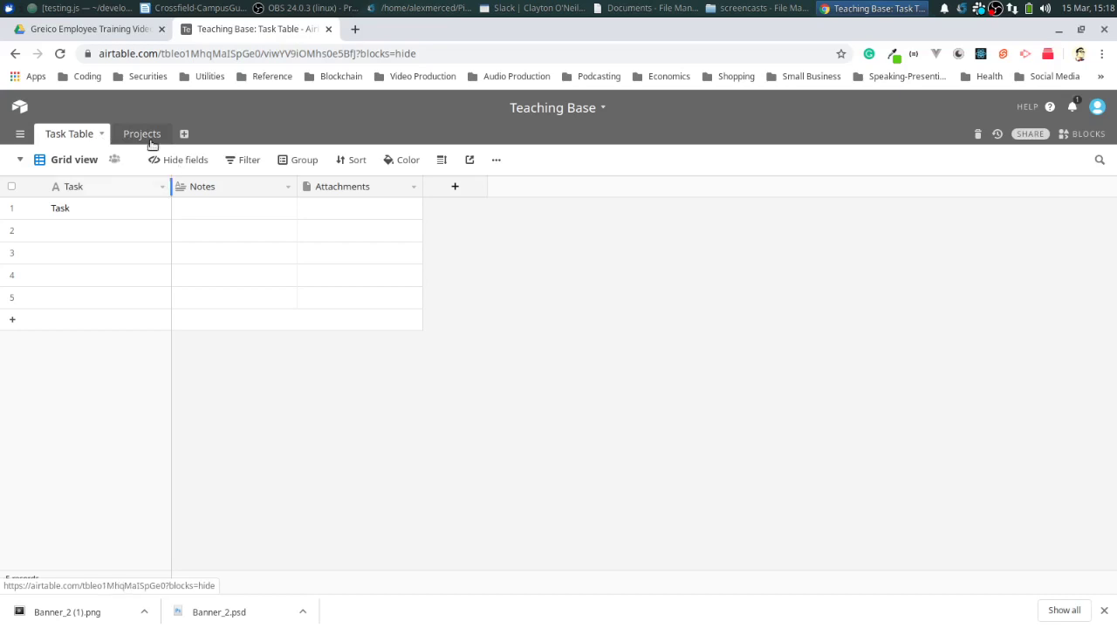
click(184, 137)
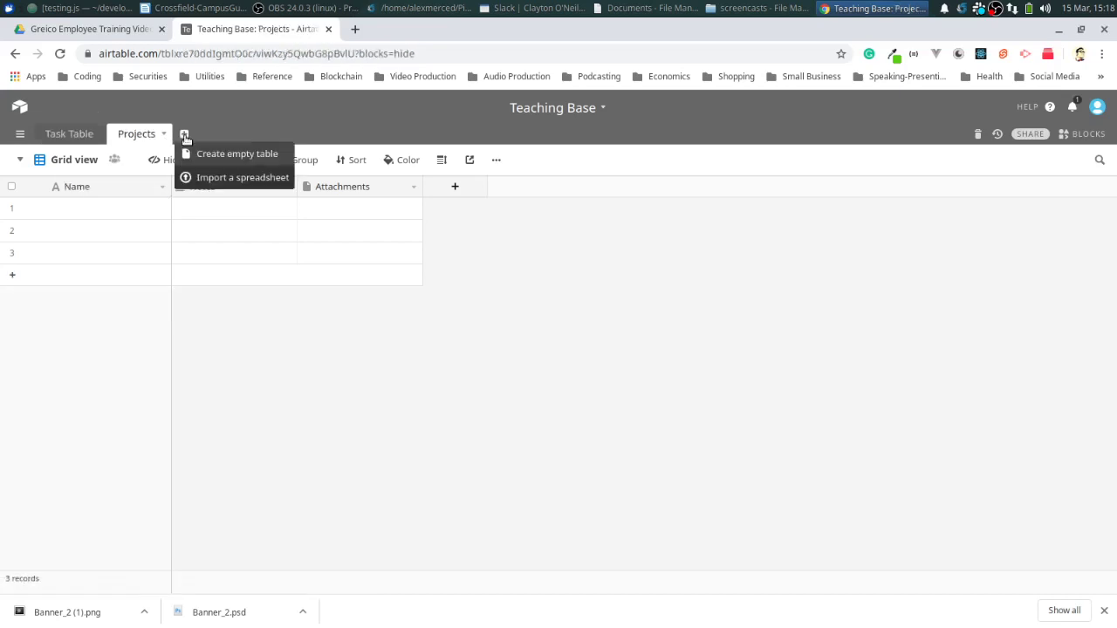
click(207, 154)
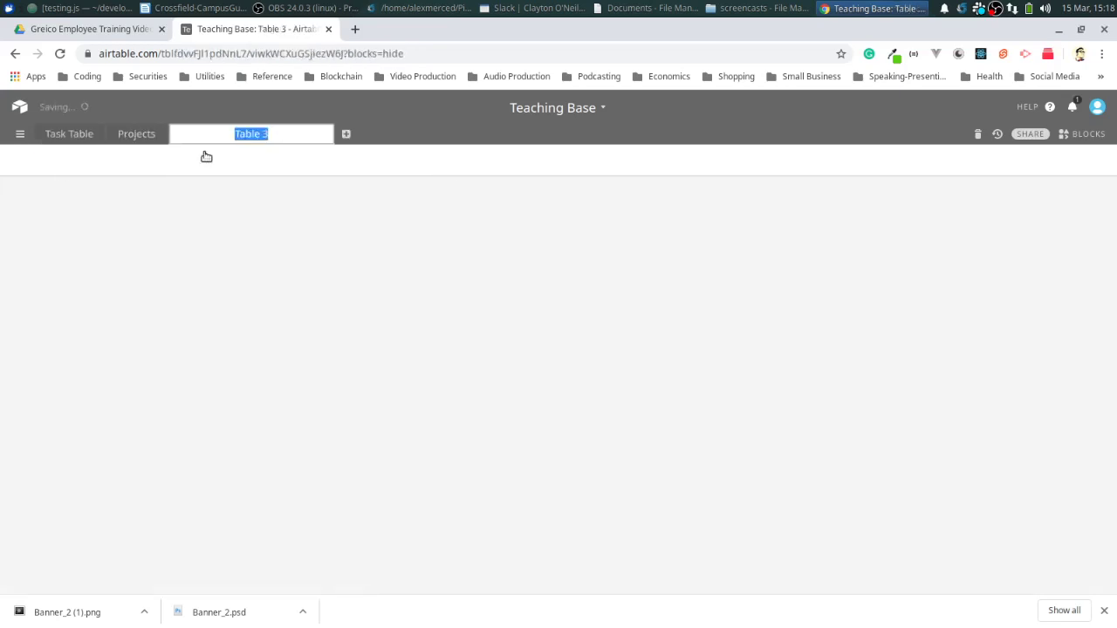
text(Clients)
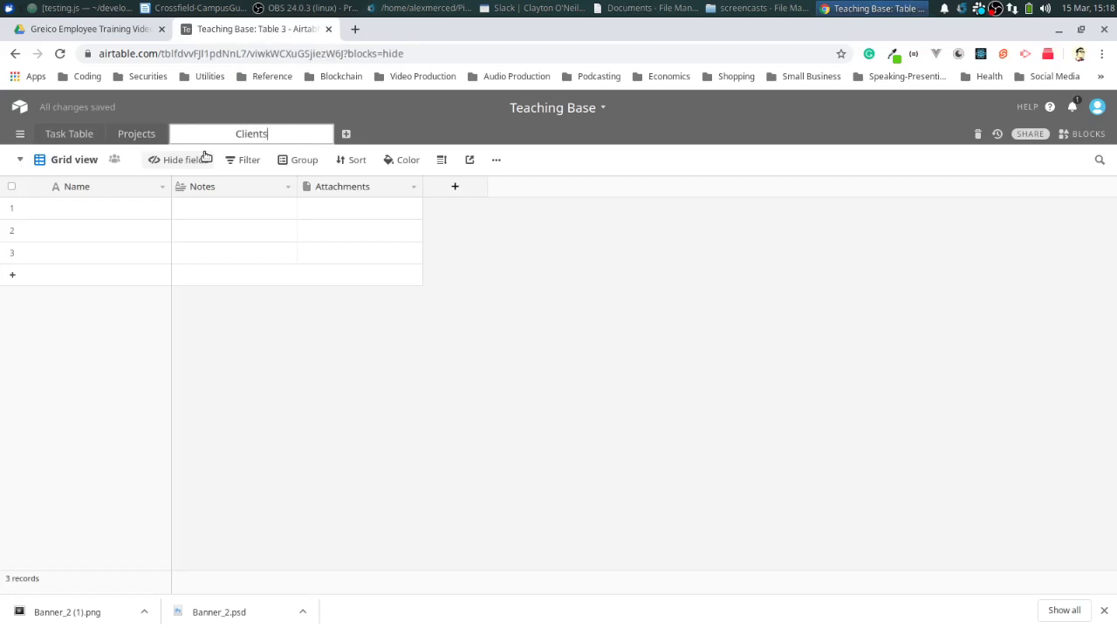
click(273, 114)
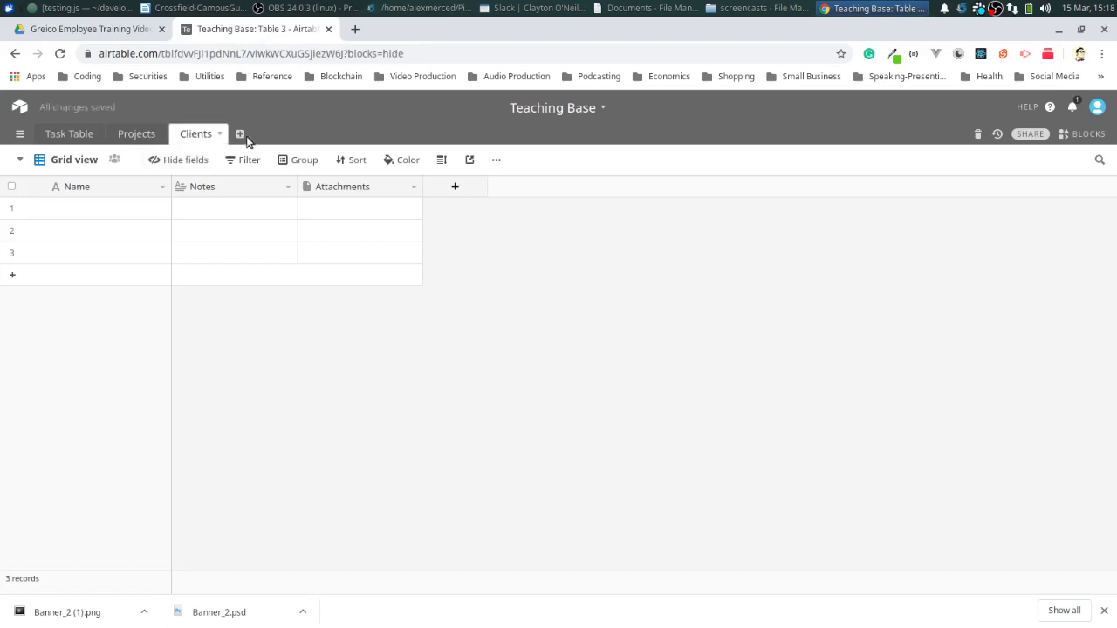
Create a fourth empty table named Subtasks
click(240, 134)
click(254, 148)
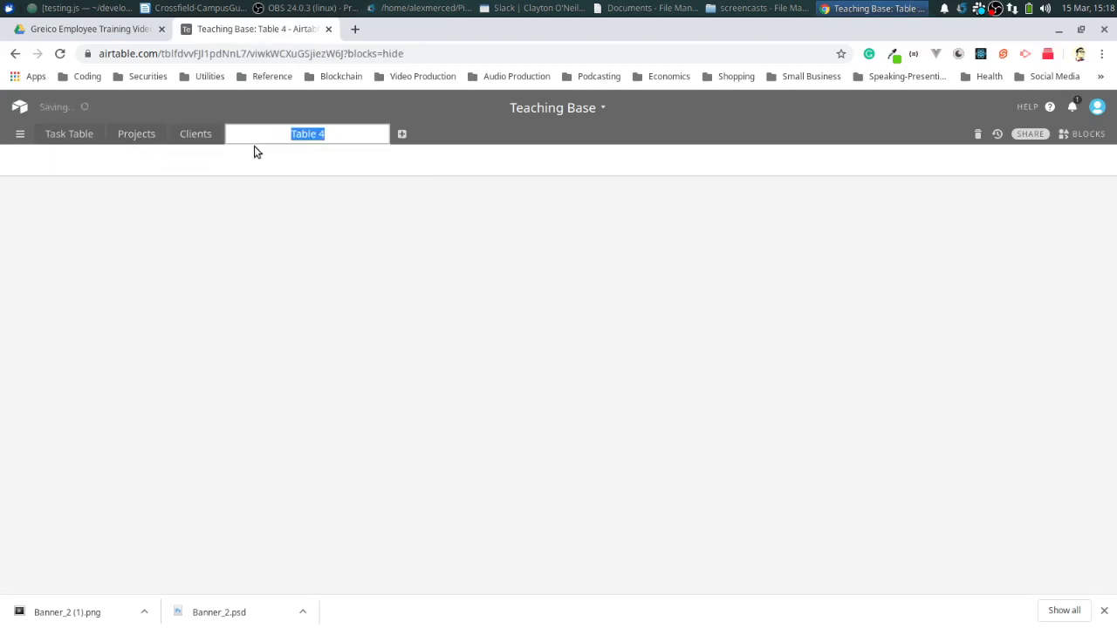
text(Subtasks)
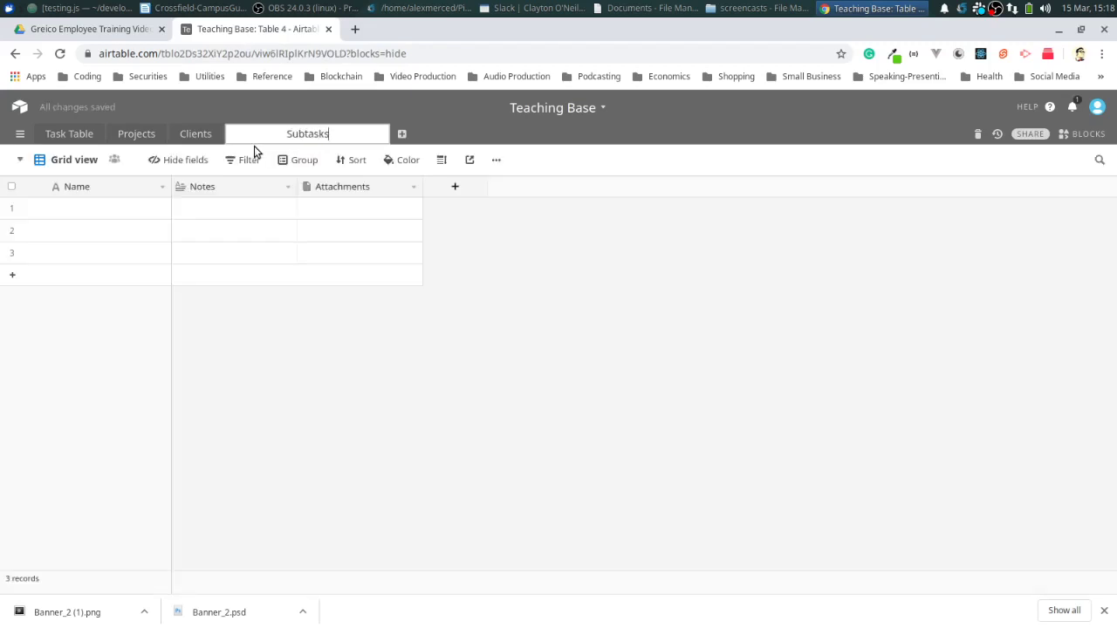
click(299, 117)
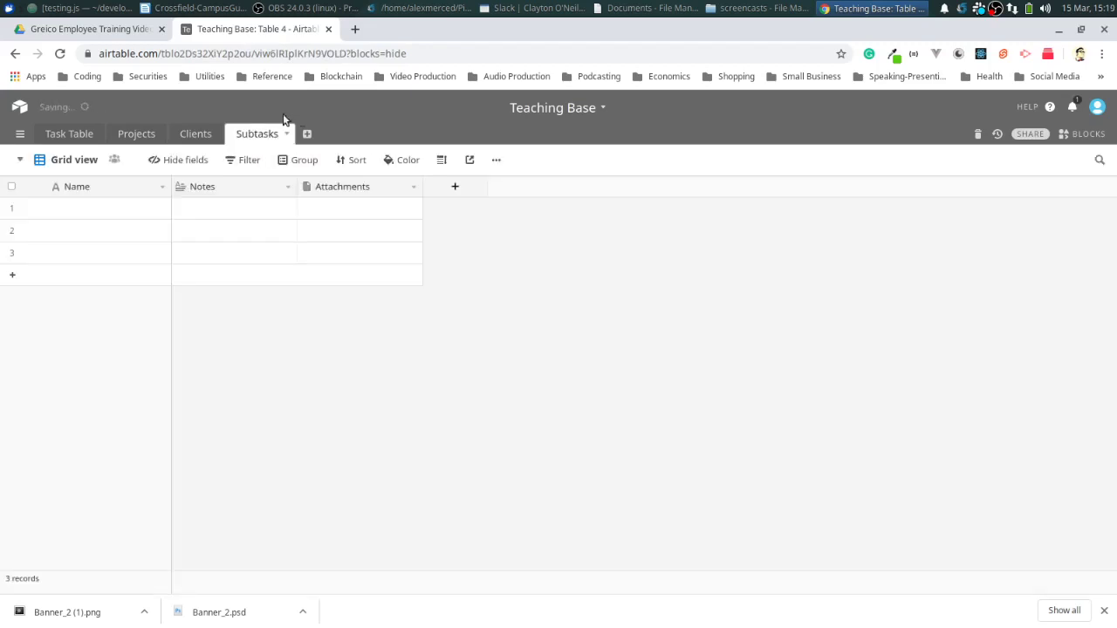
Rename the primary field of Task Table to Name and save the change
click(63, 134)
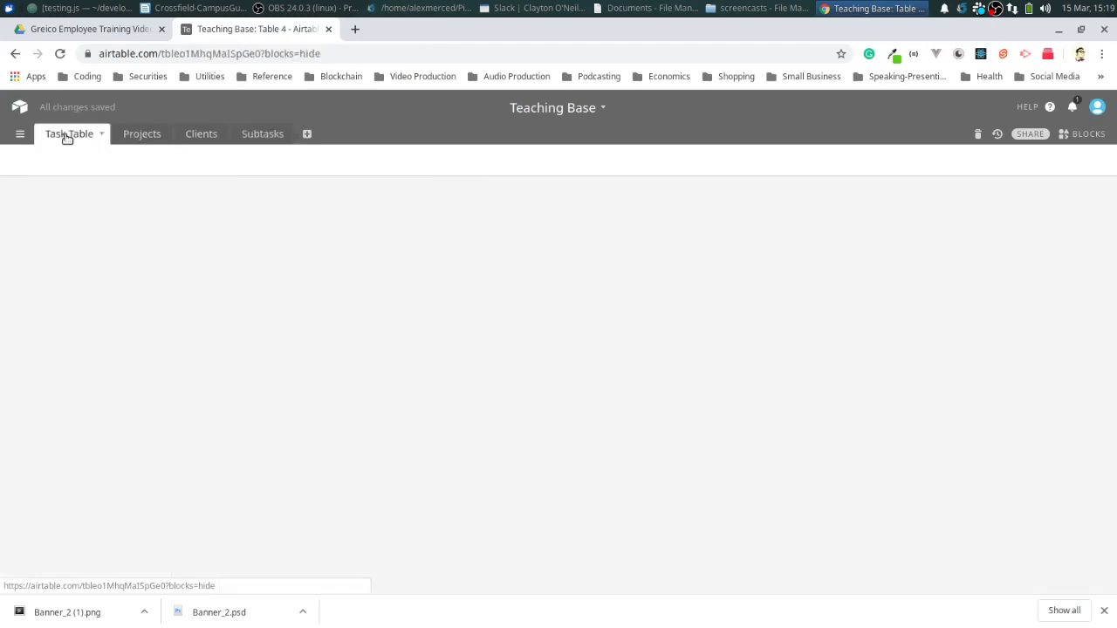
double_click(99, 186)
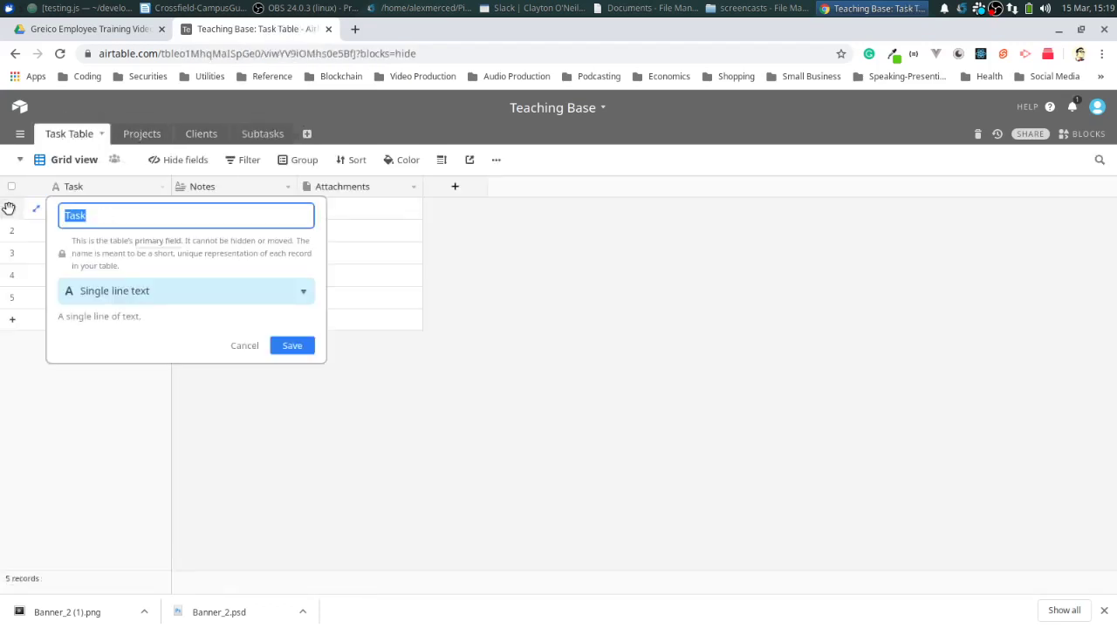
text(Name)
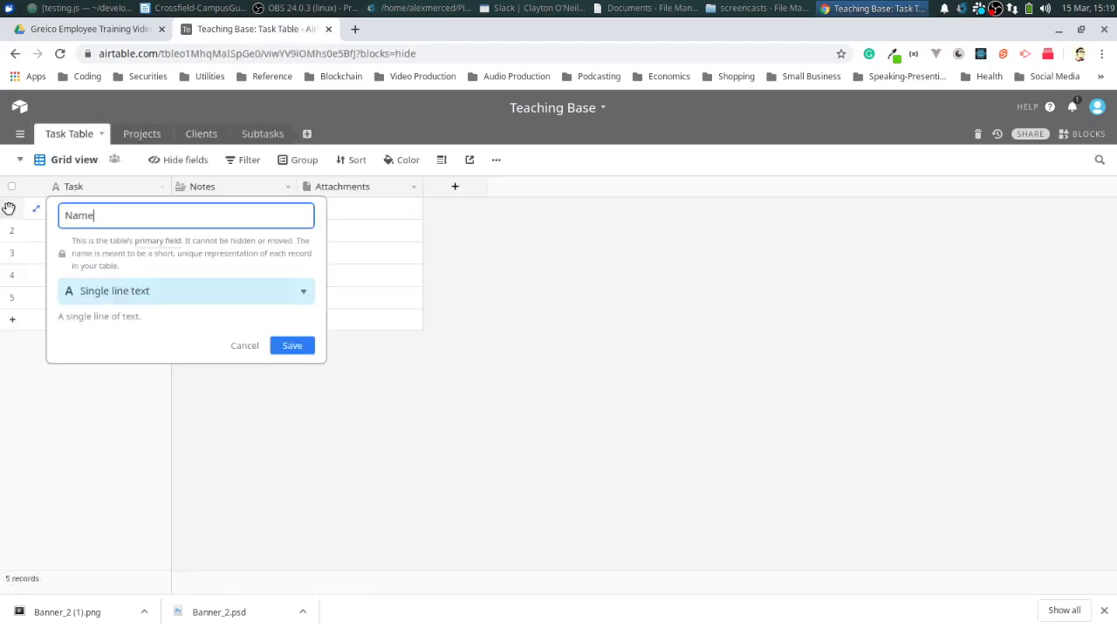
click(242, 105)
click(661, 381)
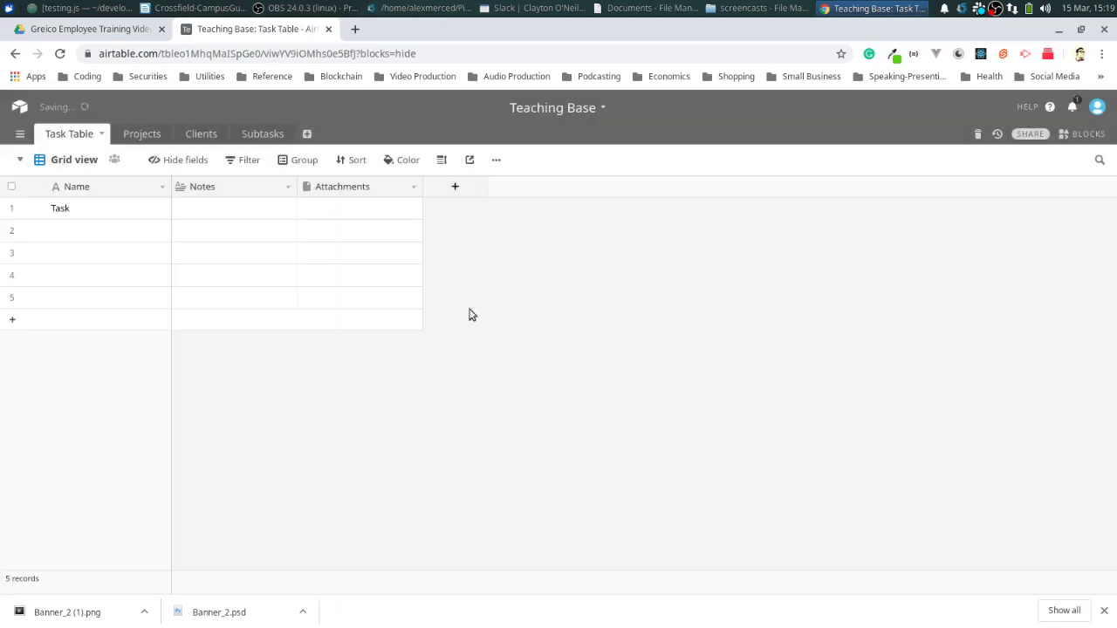
Insert a field named Status directly after the Name field and set its type to Single select
click(161, 187)
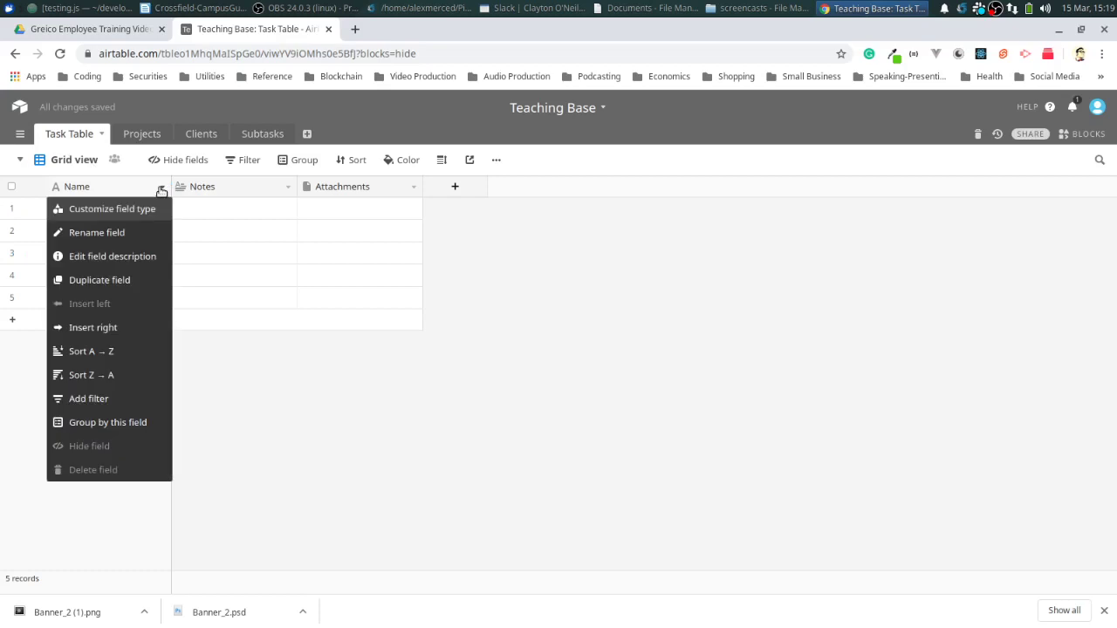
click(121, 334)
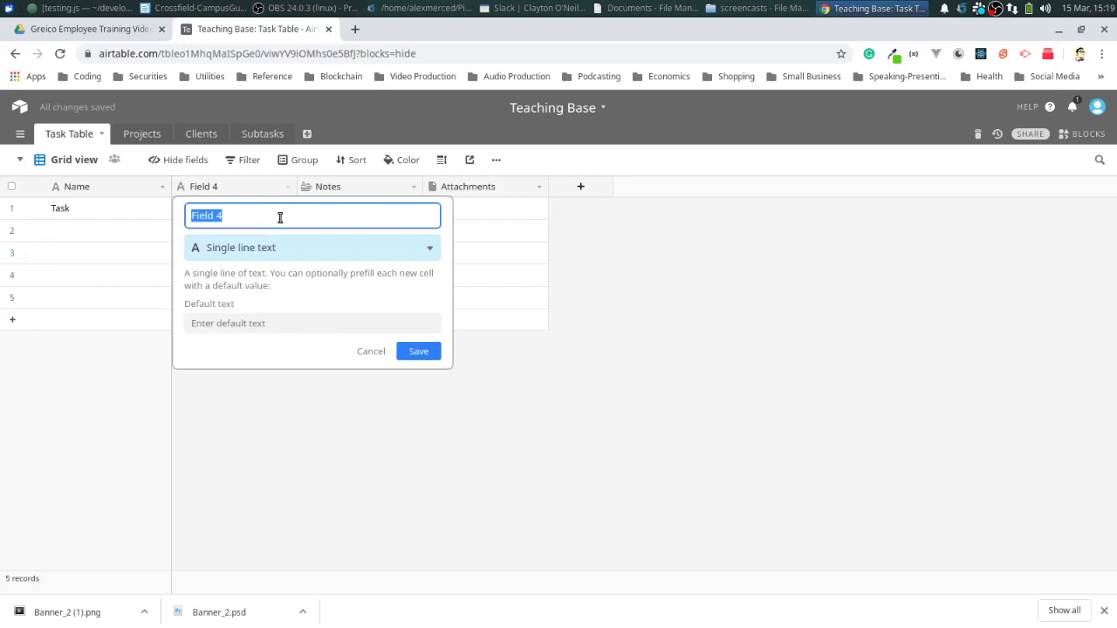
text(Status)
click(311, 249)
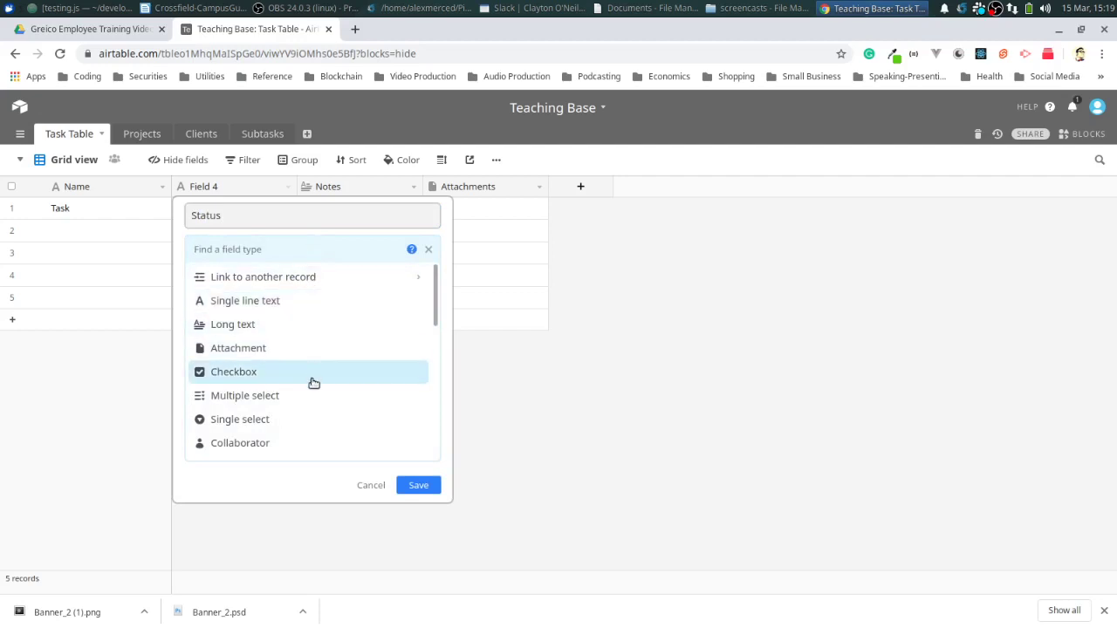
click(297, 419)
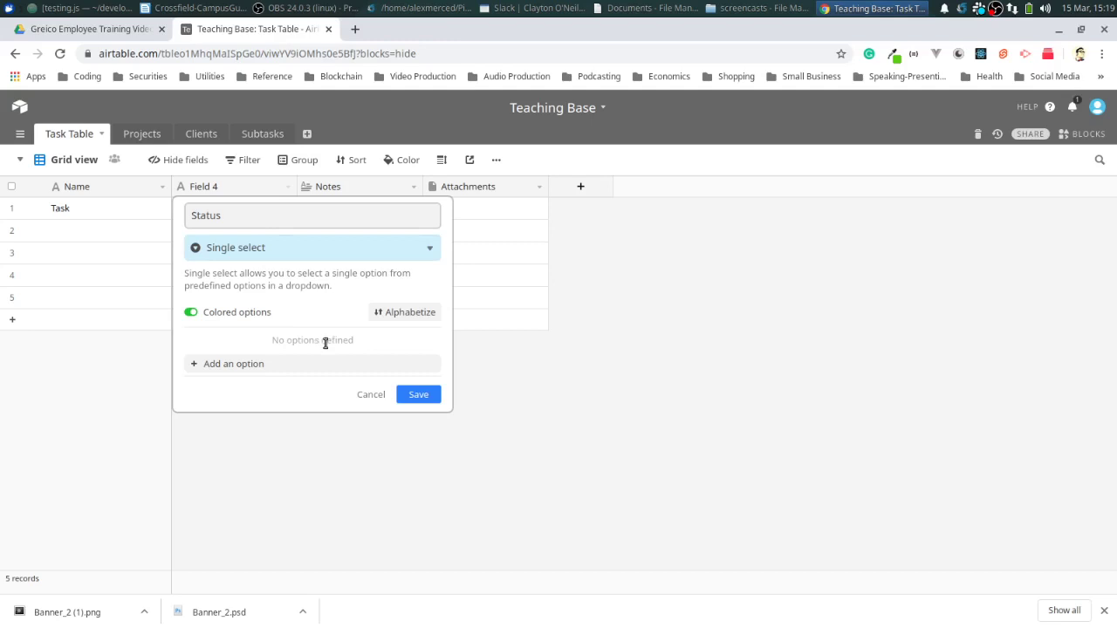
Give the Status field the options On Hold, In Progress, In Review and Complete, and save the field
click(301, 373)
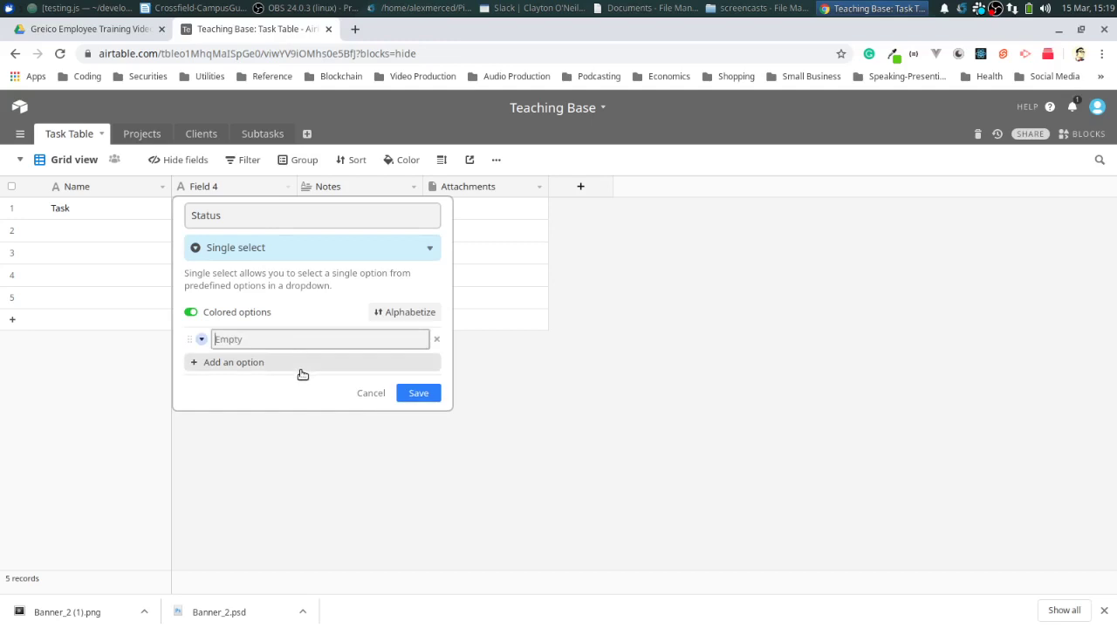
text(On Hold)
click(301, 373)
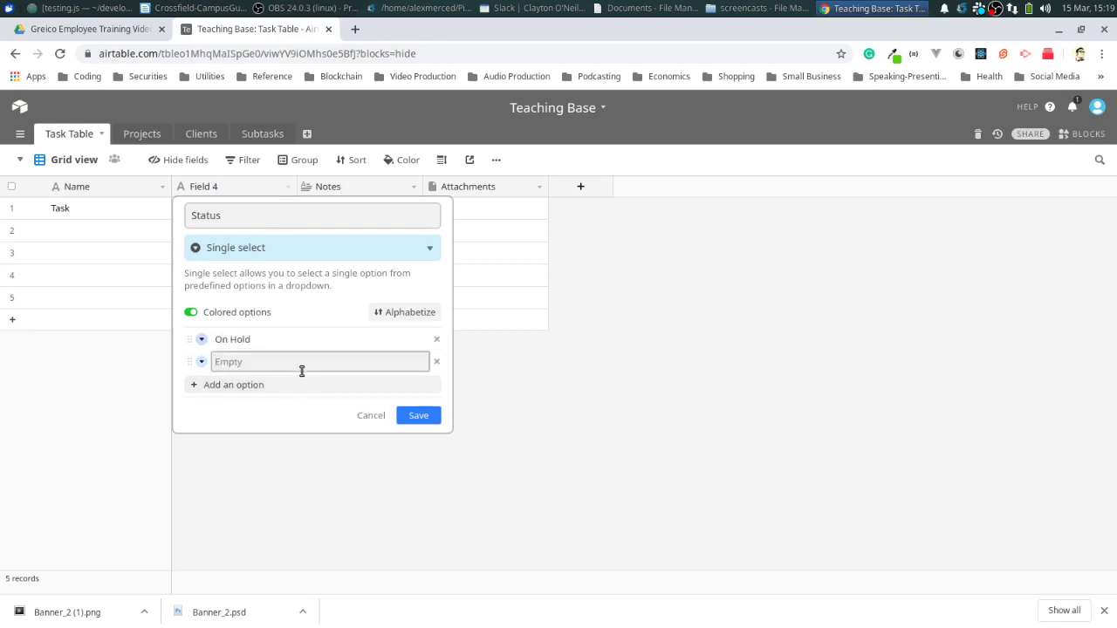
text(In Progress)
click(305, 384)
text(In Review)
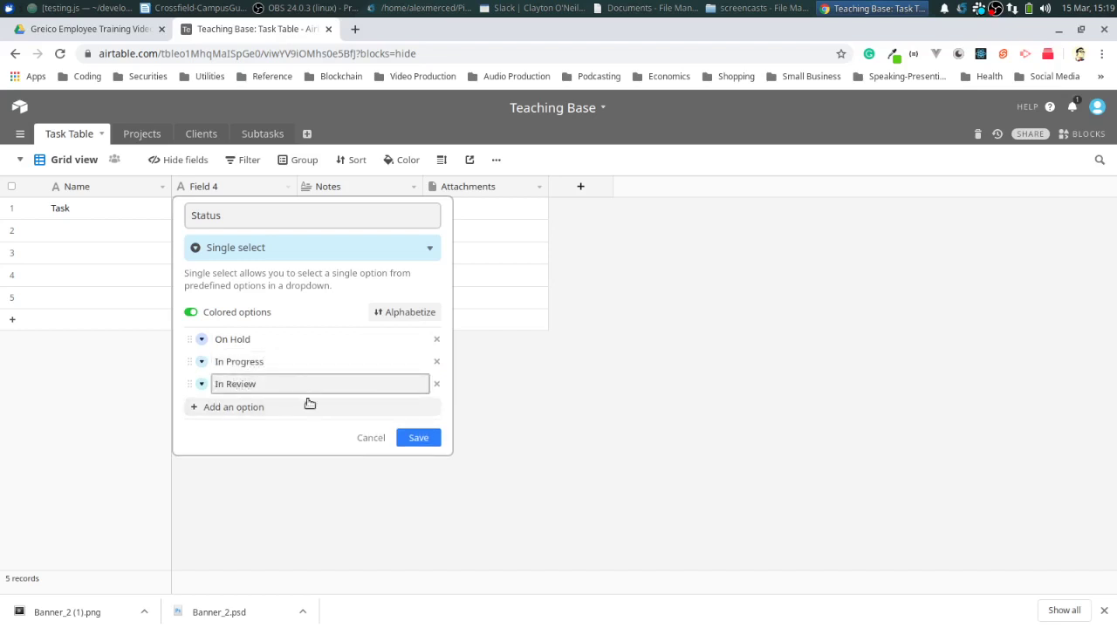
click(310, 406)
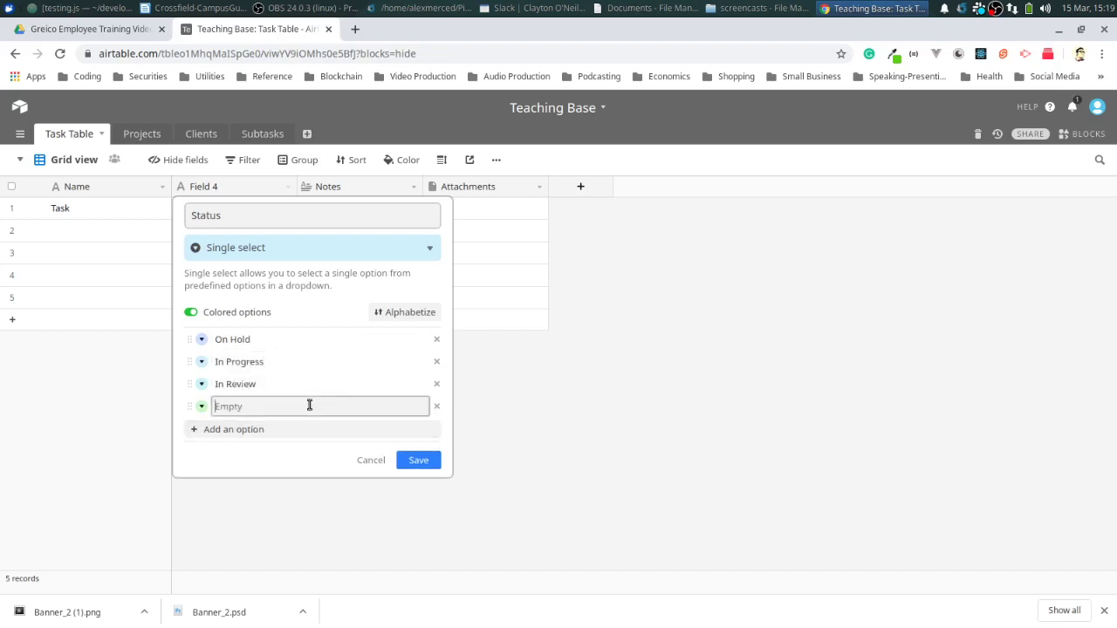
text(Complete)
click(411, 461)
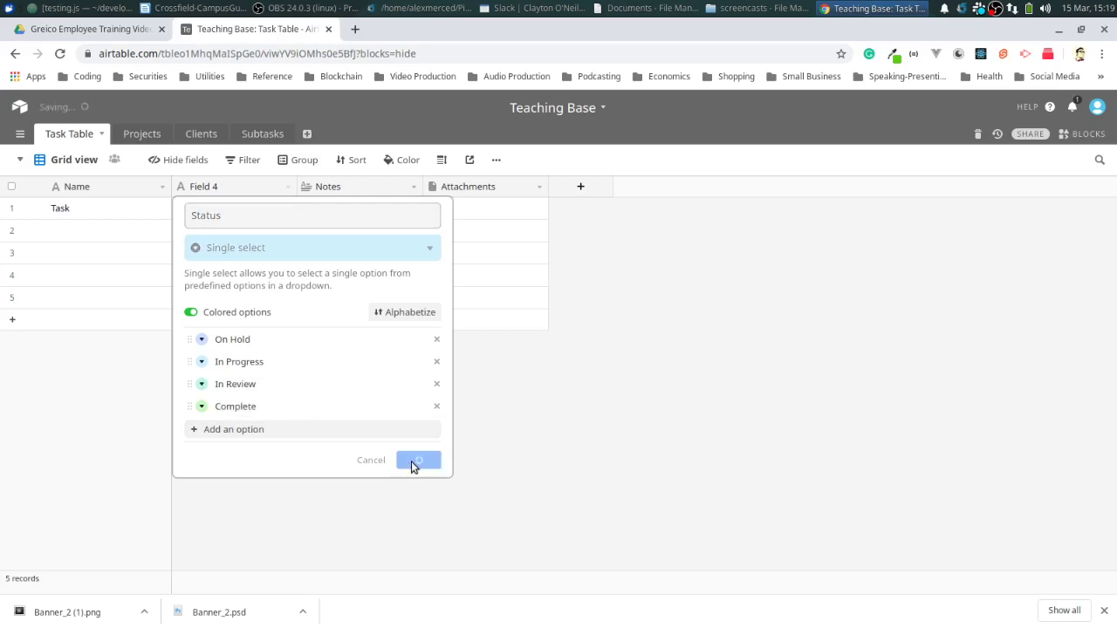
Insert a field named Project directly after Status that links to a single record in the Projects table, and save it
click(287, 187)
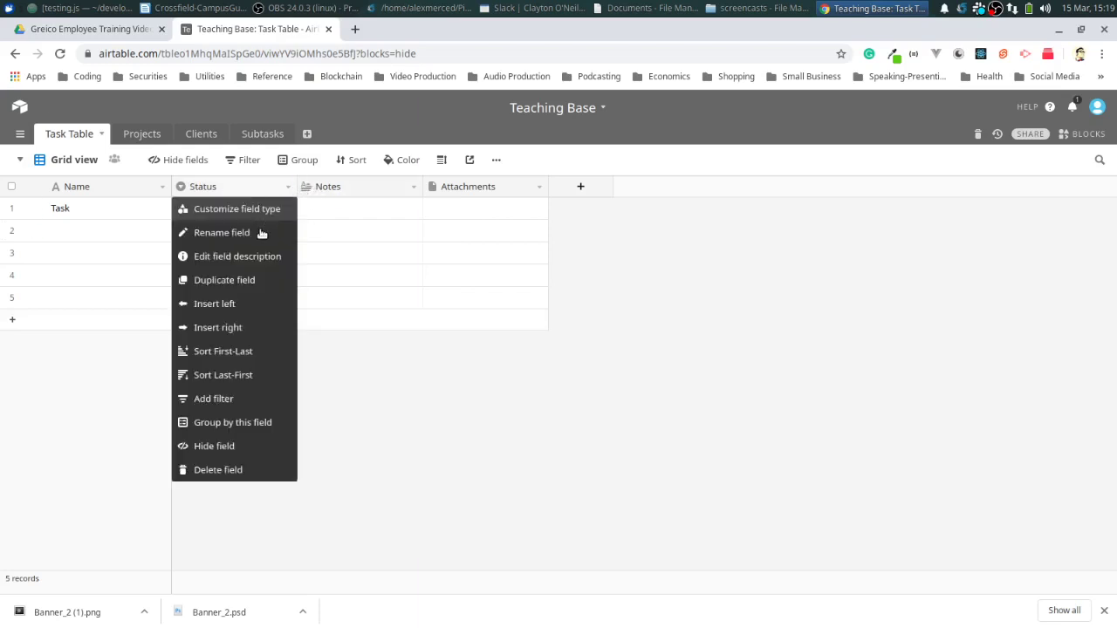
click(233, 329)
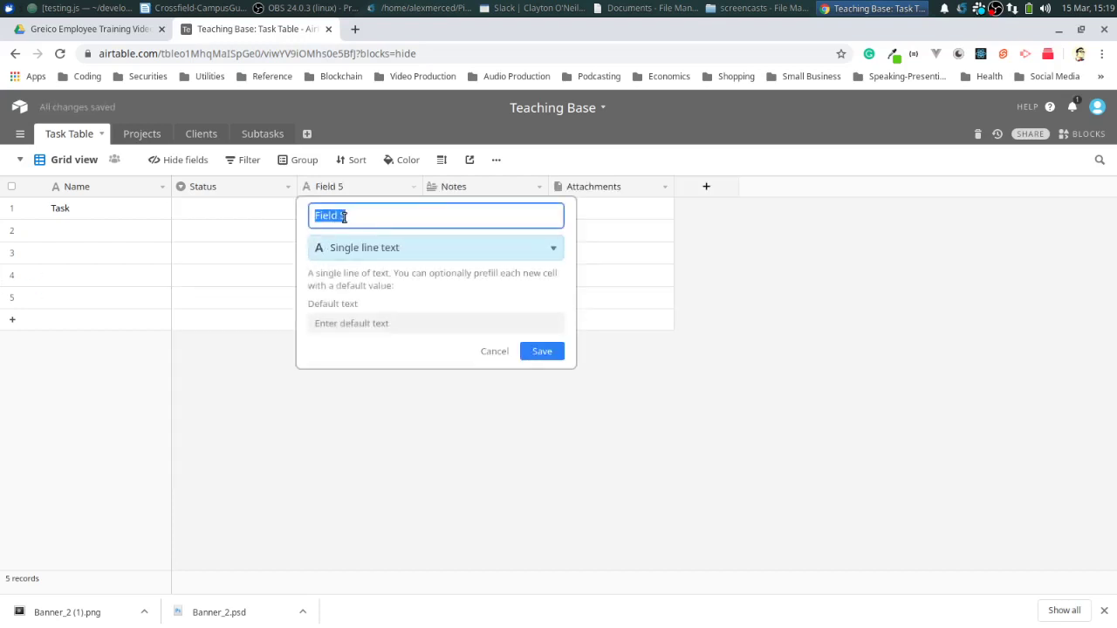
text(Project)
click(396, 248)
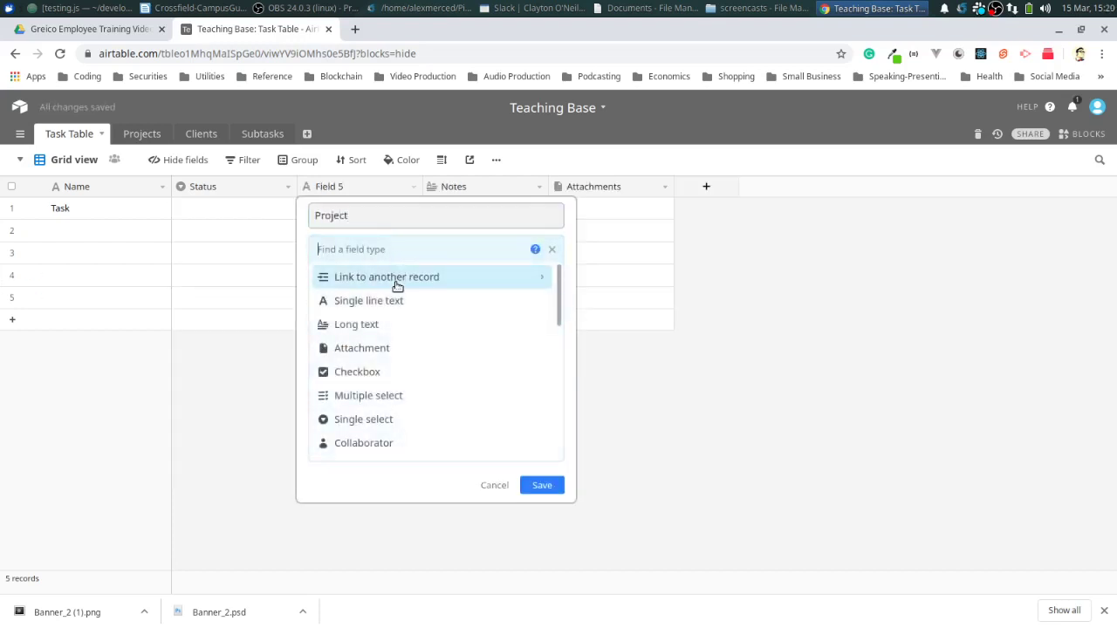
click(396, 284)
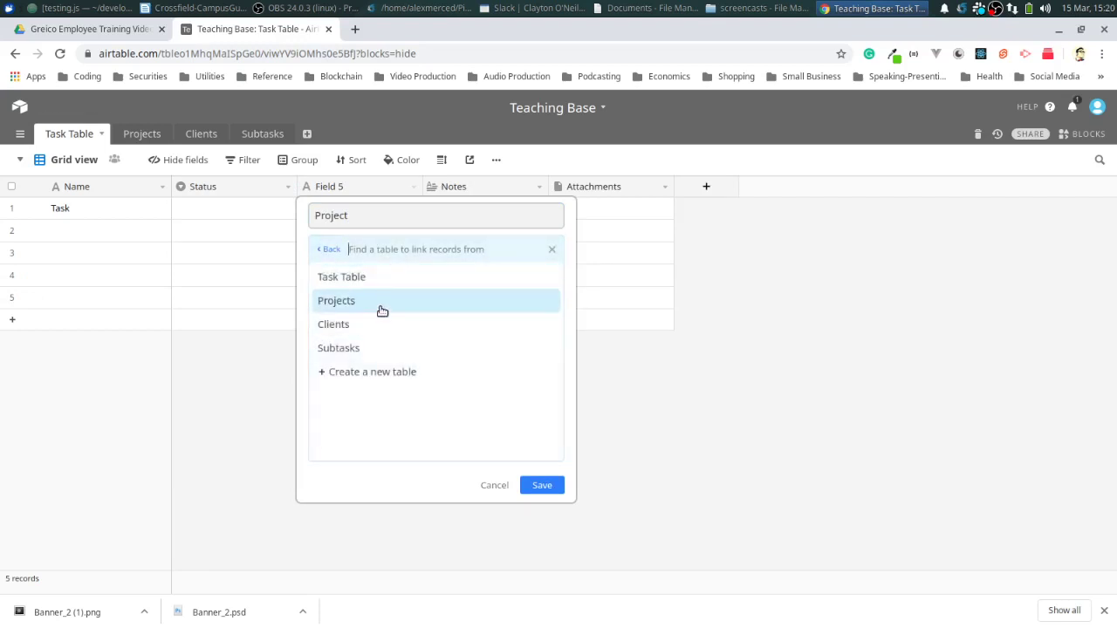
click(382, 307)
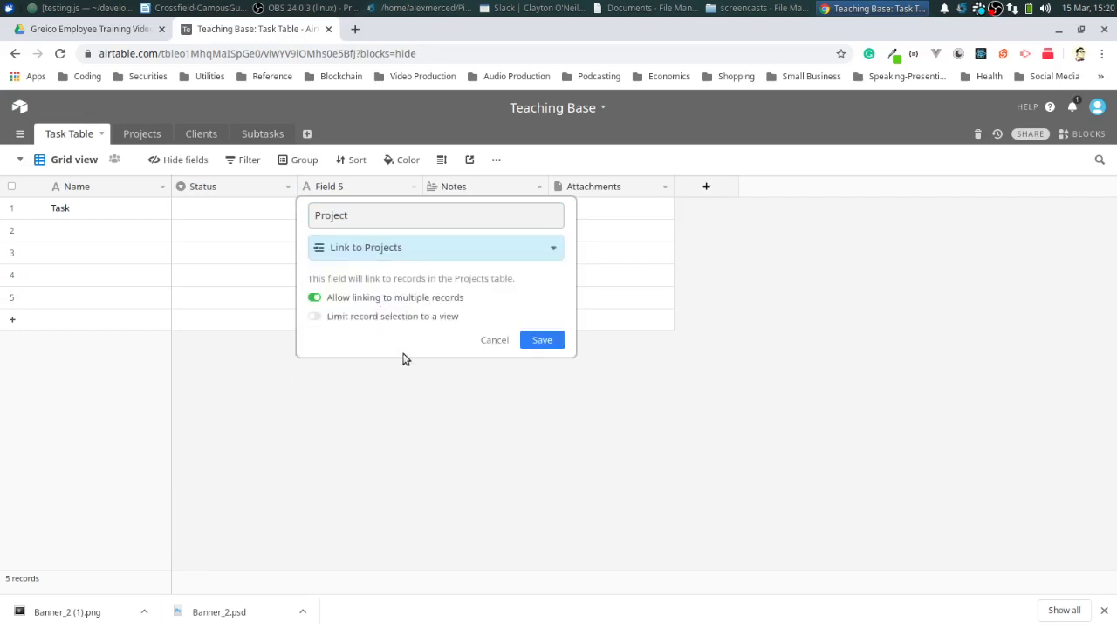
click(316, 299)
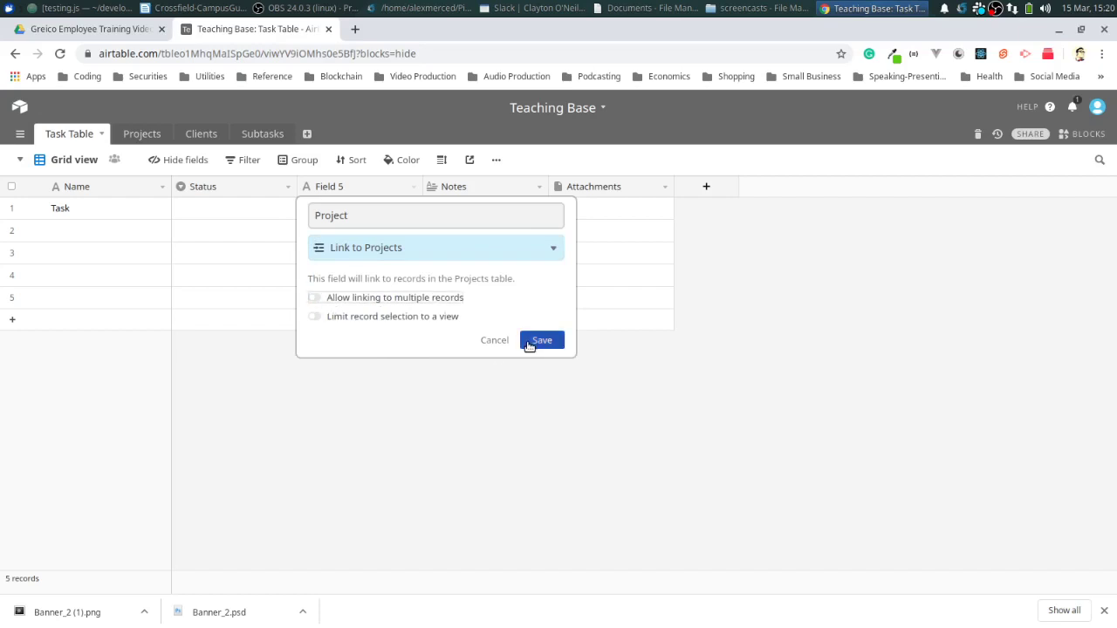
click(536, 340)
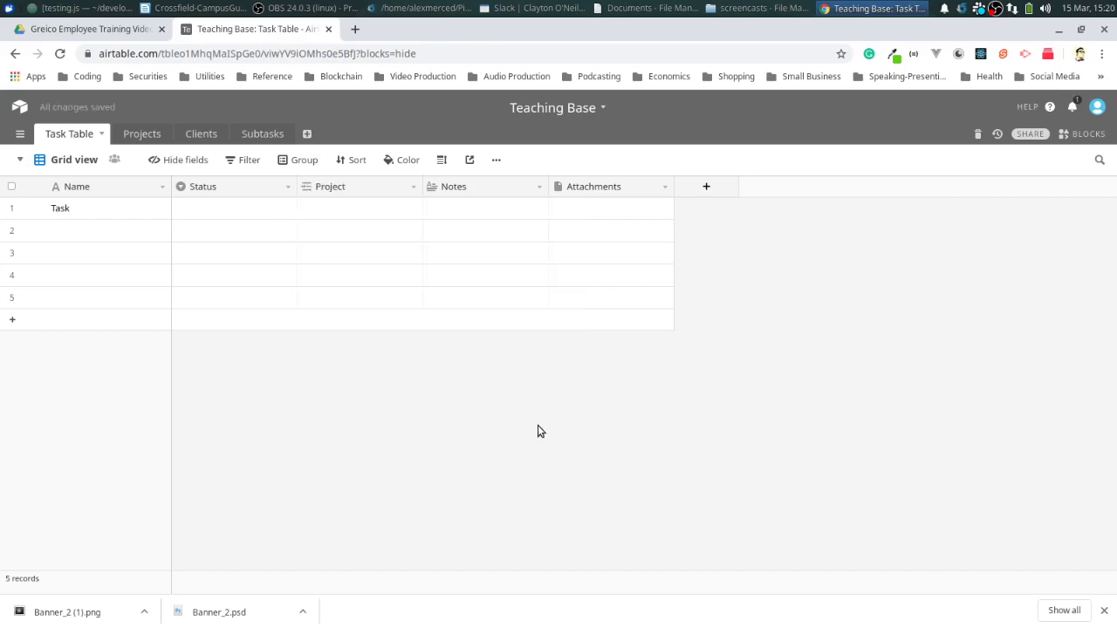
Enter task as the Name of the second and third records in Task Table
click(414, 187)
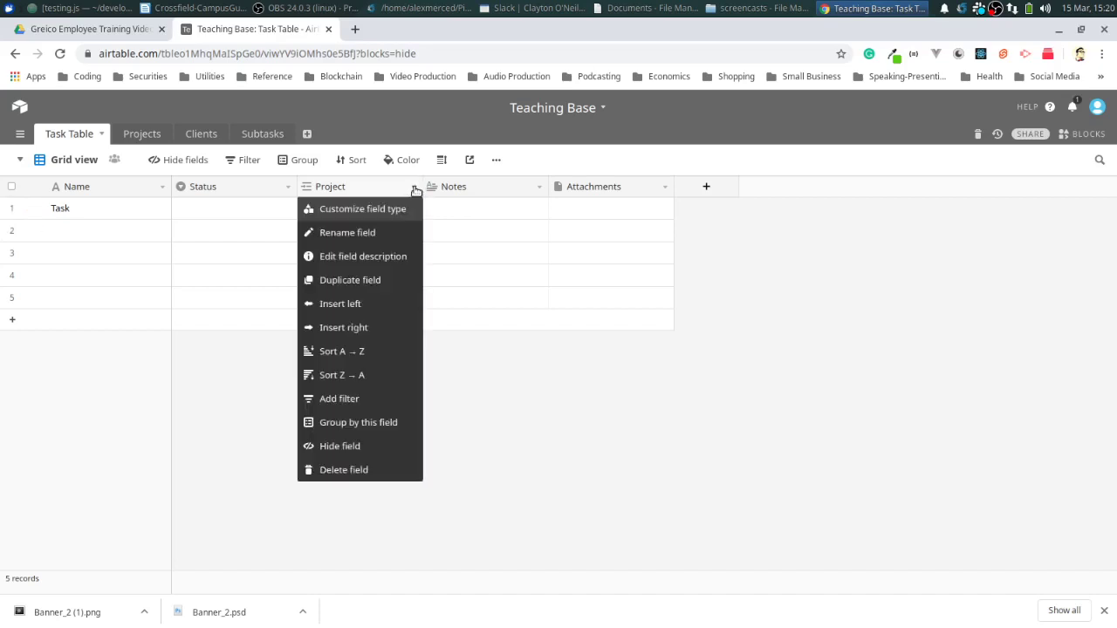
click(154, 222)
click(126, 216)
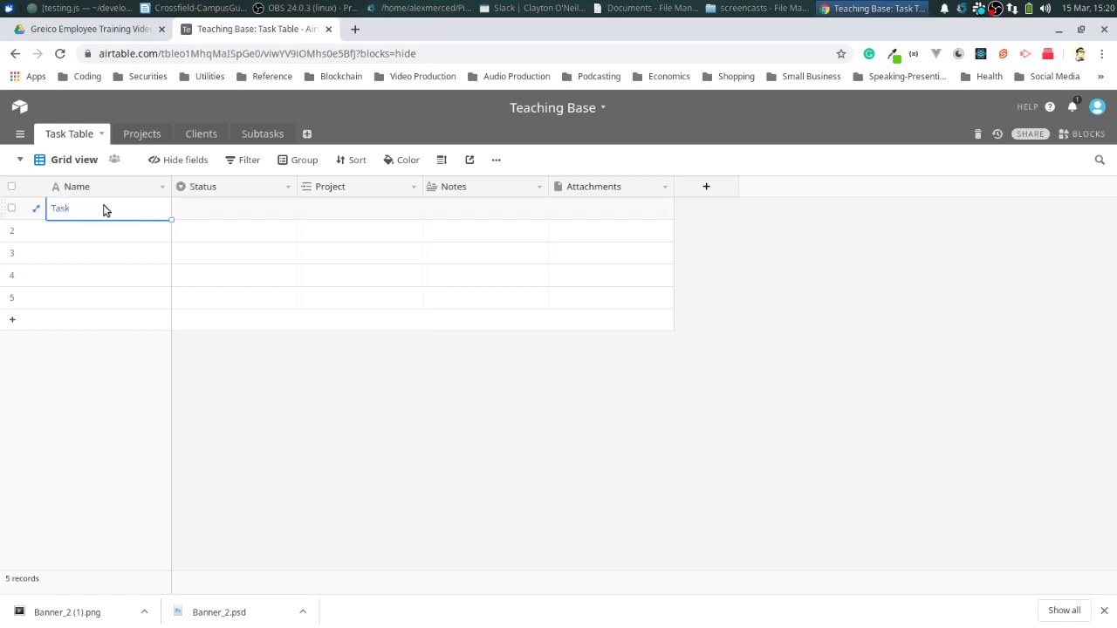
click(113, 240)
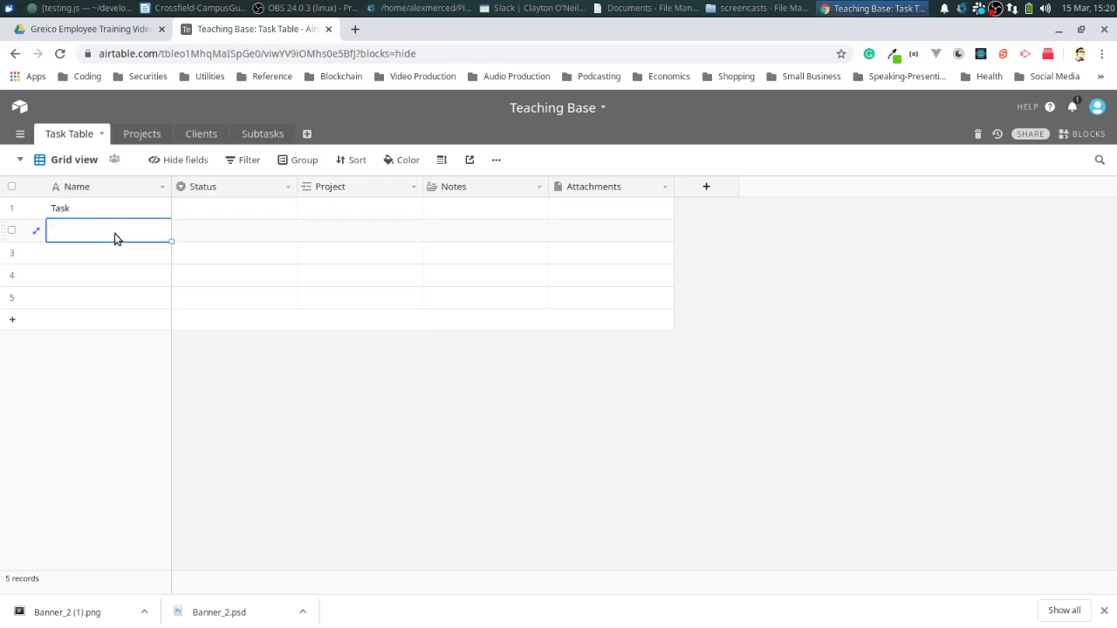
text(task)
click(115, 253)
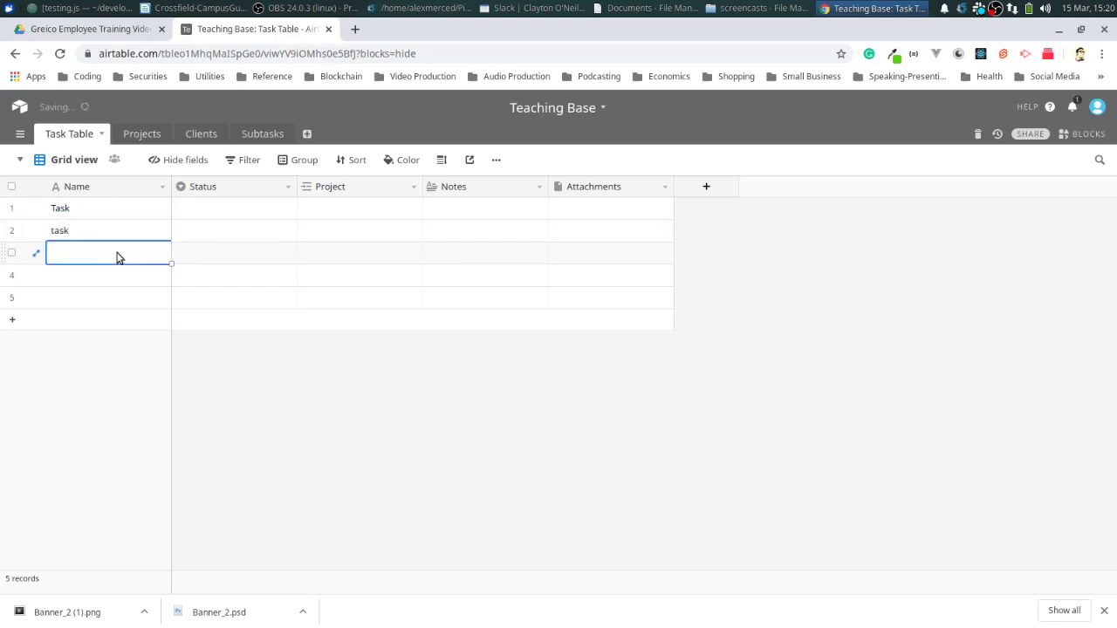
text(task)
Set the Status of the first three tasks to On Hold, In Progress and In Review respectively
click(221, 252)
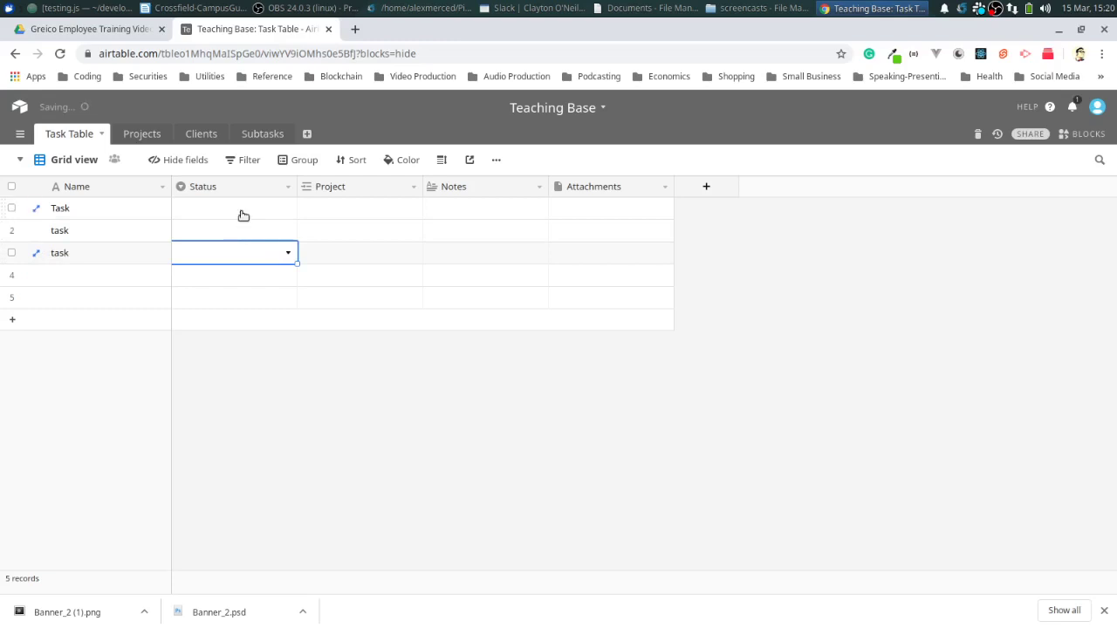
click(242, 215)
click(290, 210)
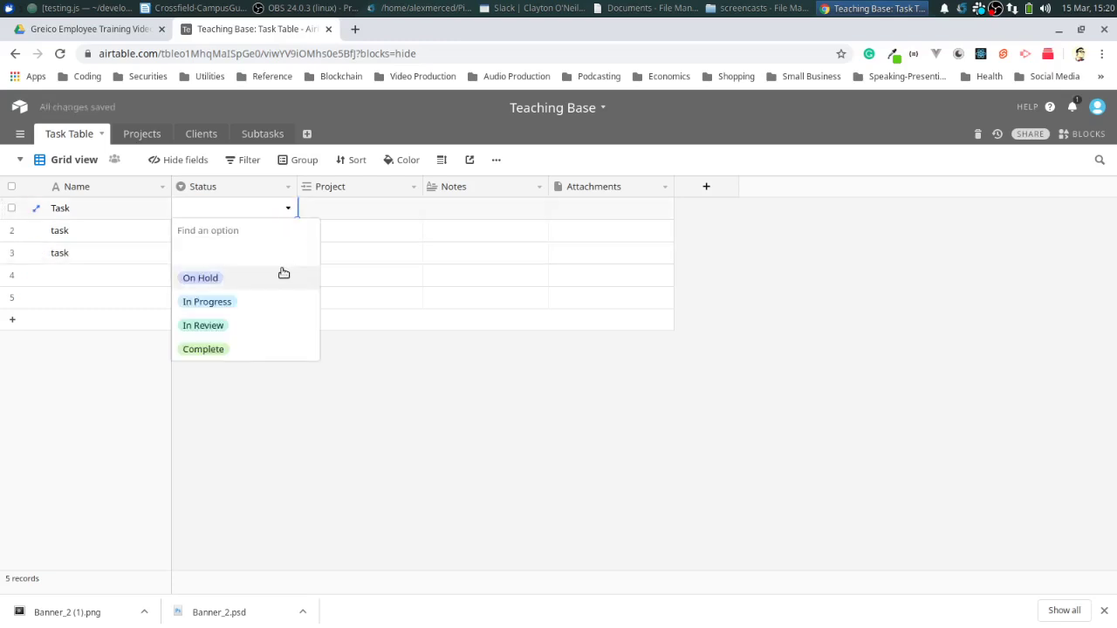
click(282, 274)
click(285, 236)
click(288, 230)
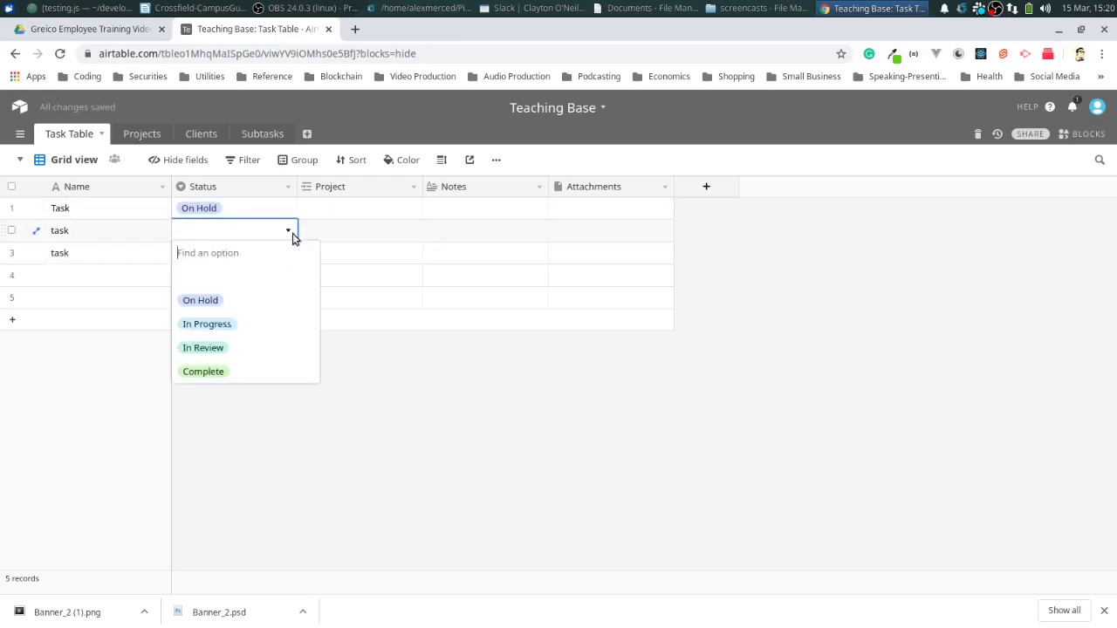
click(276, 324)
click(281, 253)
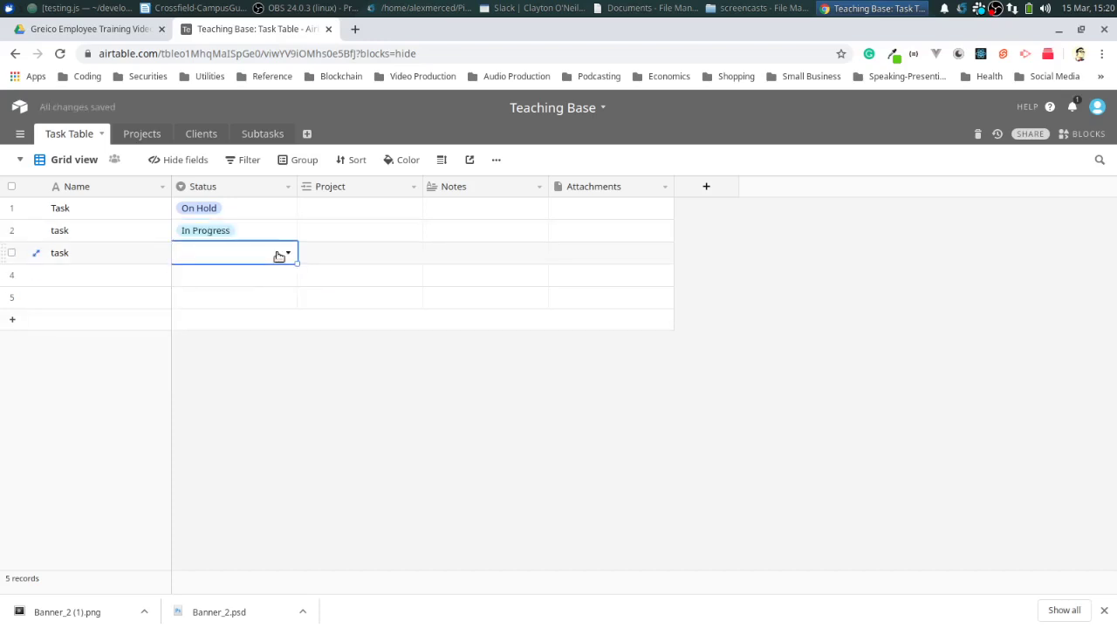
click(288, 253)
click(268, 371)
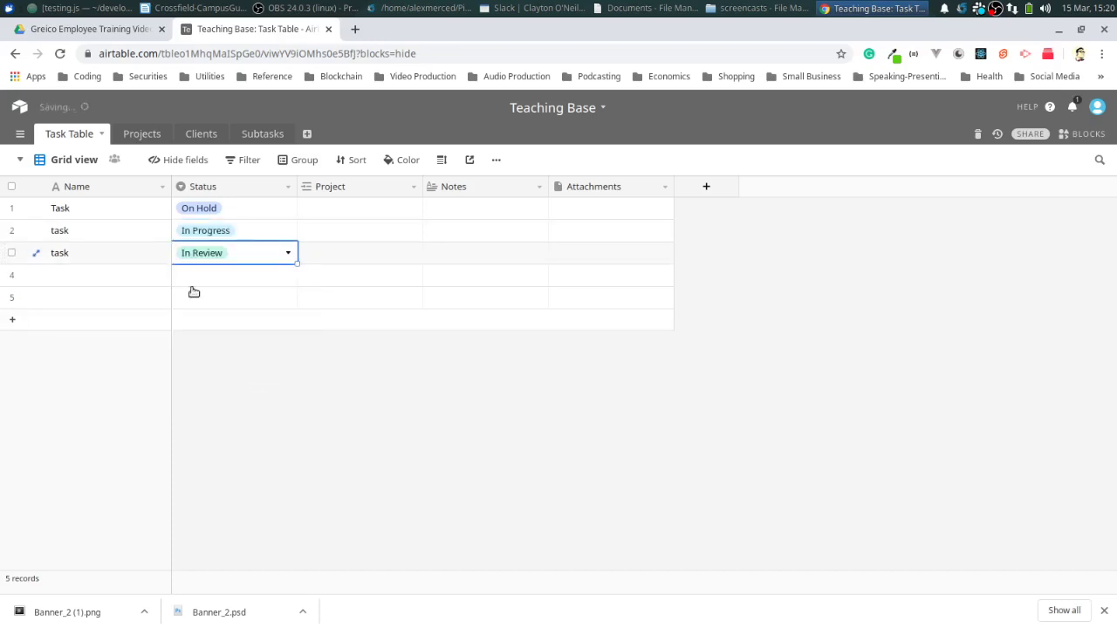
Add a Kanban view to Task Table and stack its records by the Status field
click(20, 163)
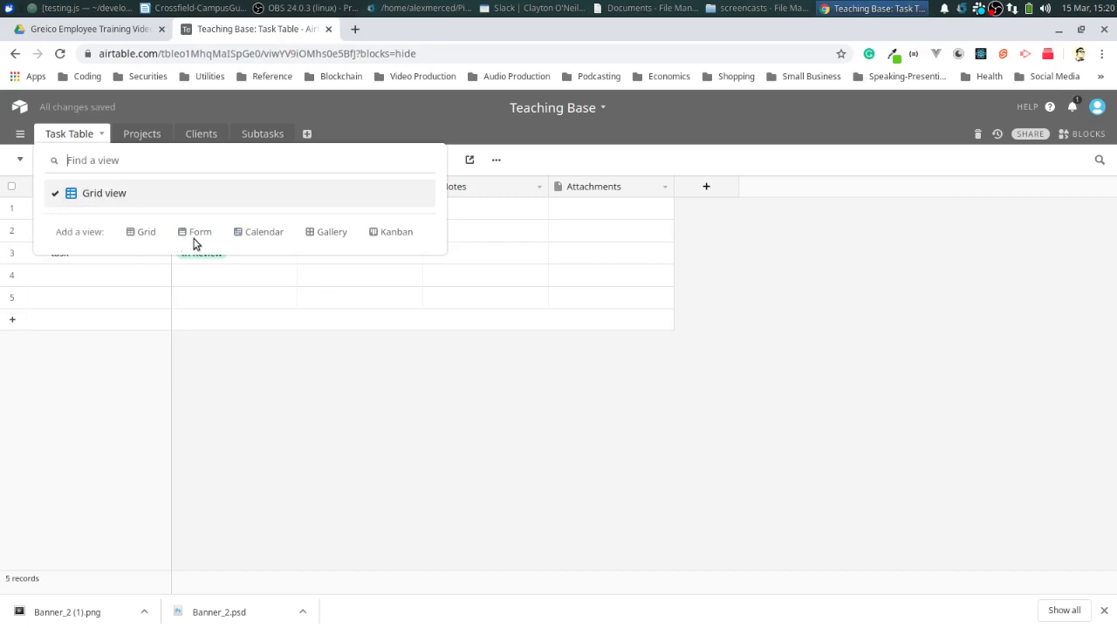
click(385, 235)
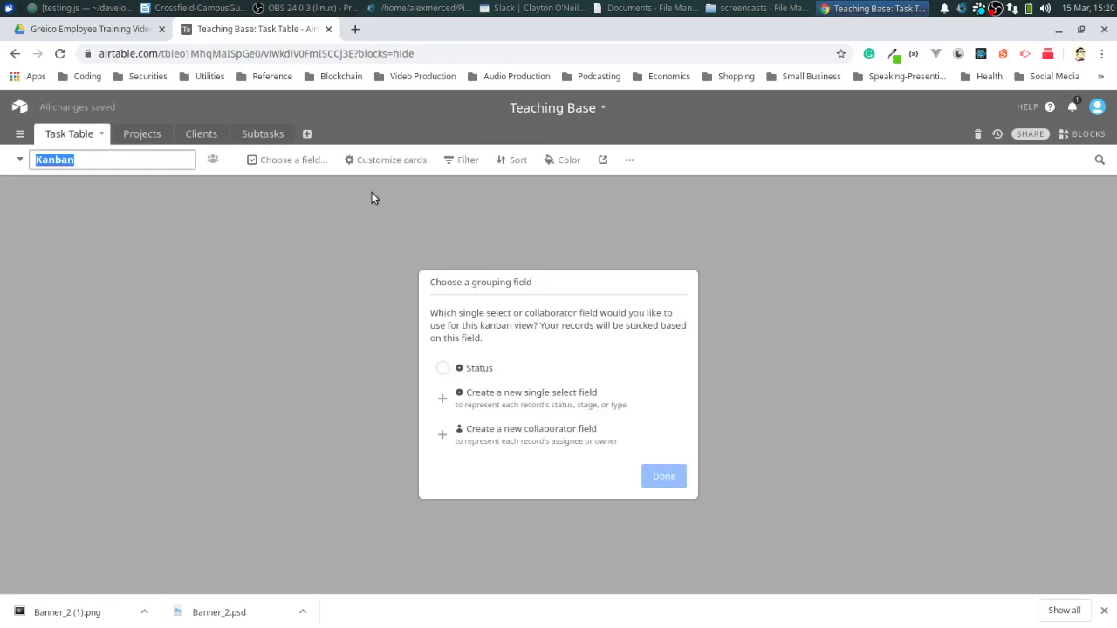
click(444, 372)
click(668, 482)
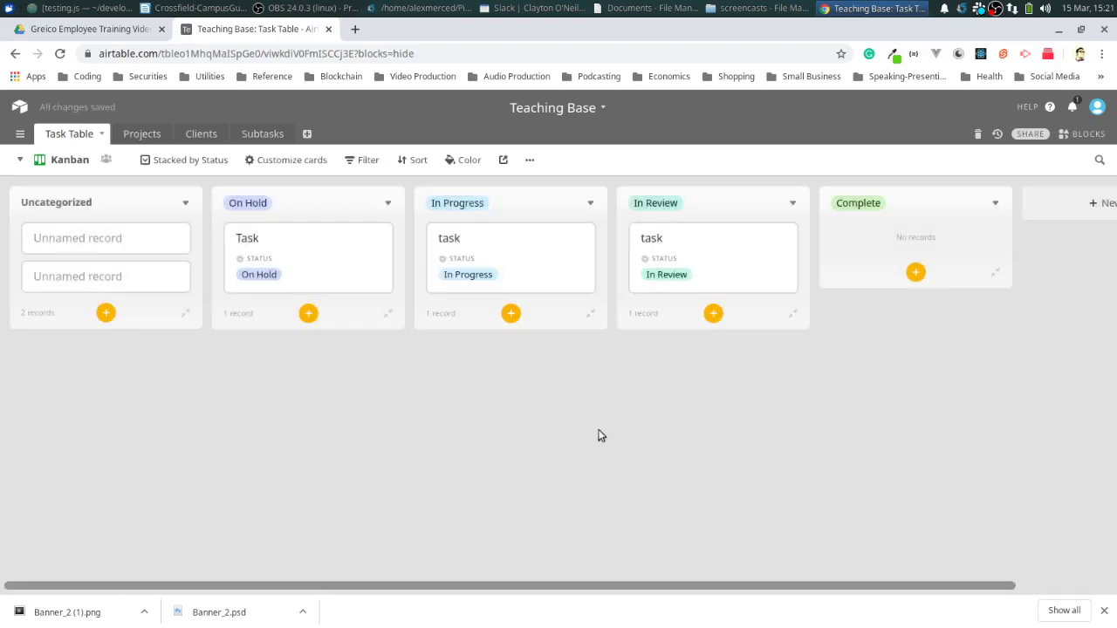
drag(381, 254, 356, 250)
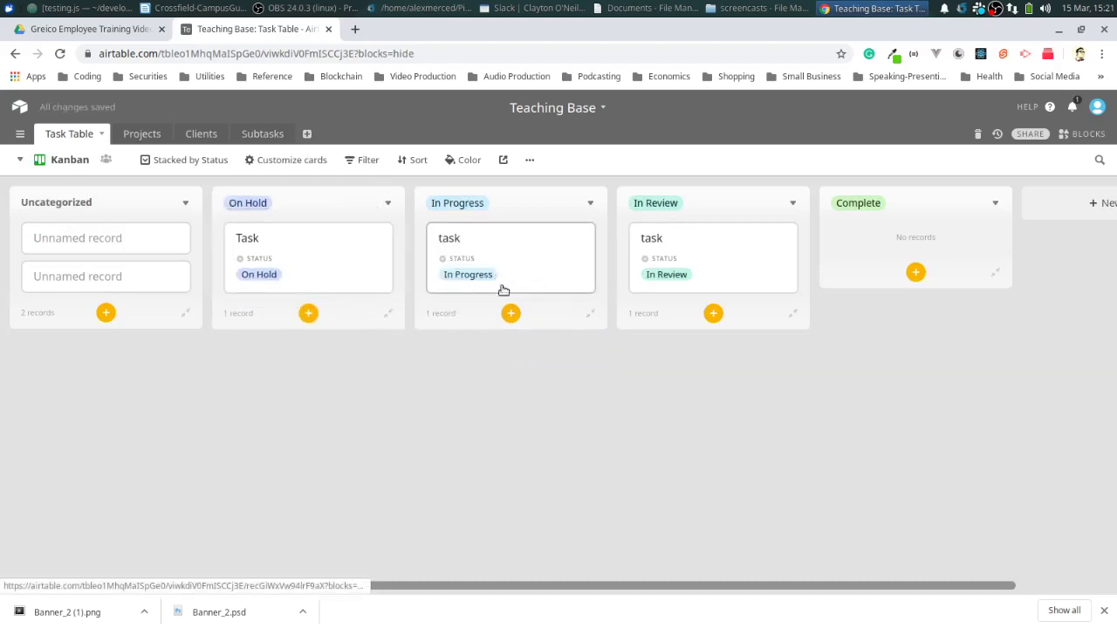
drag(504, 290, 507, 266)
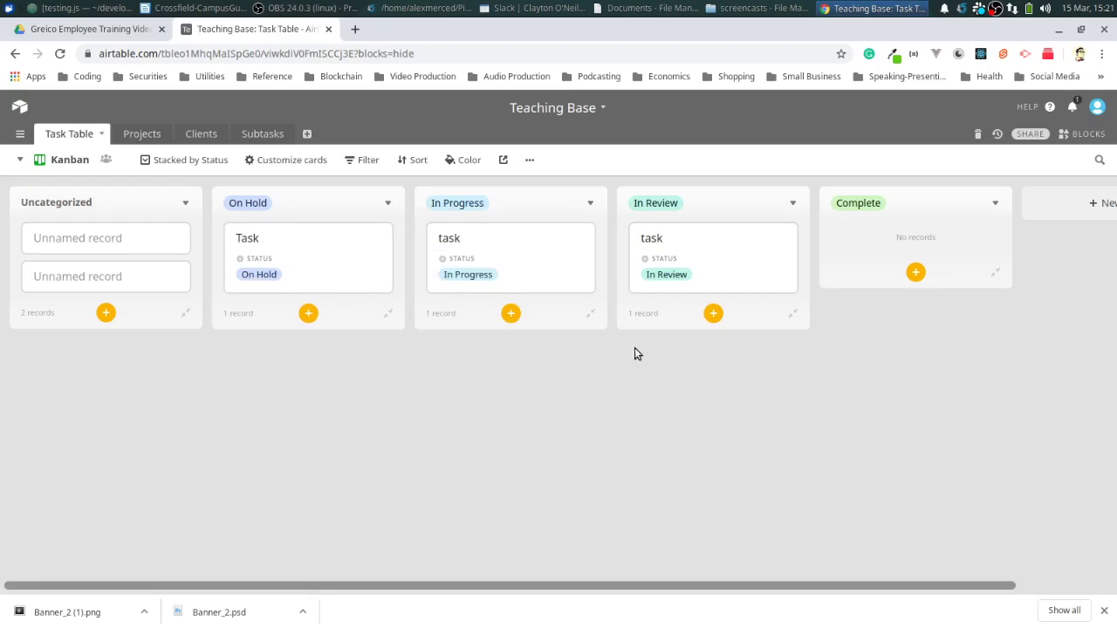
In the Projects table, name the first three records project 1, project 2 and project 3
click(145, 133)
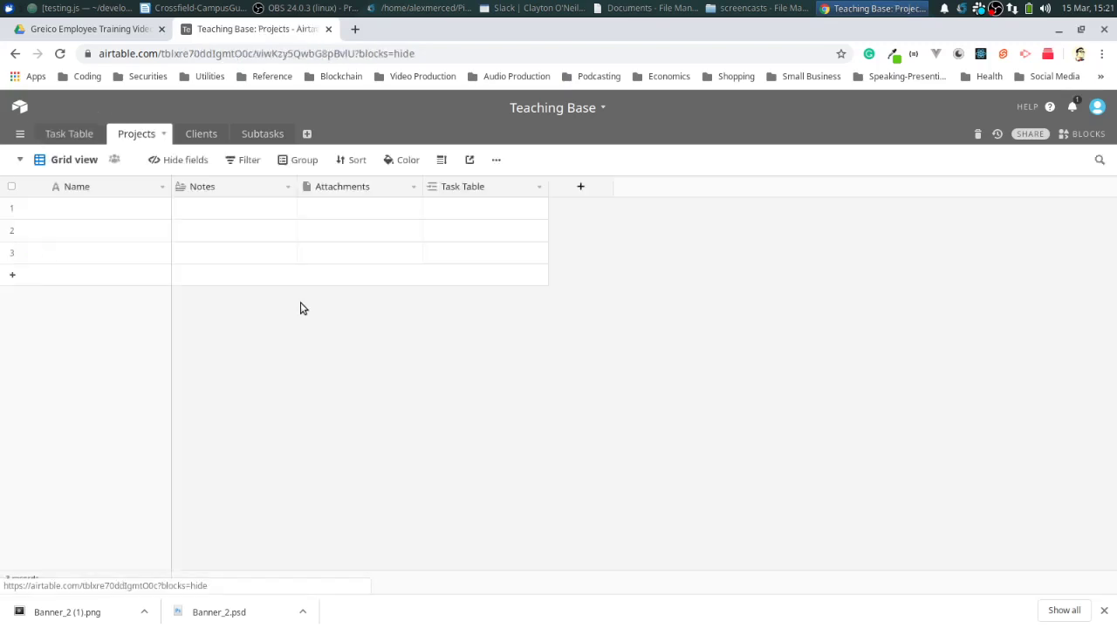
click(137, 209)
text([pr)
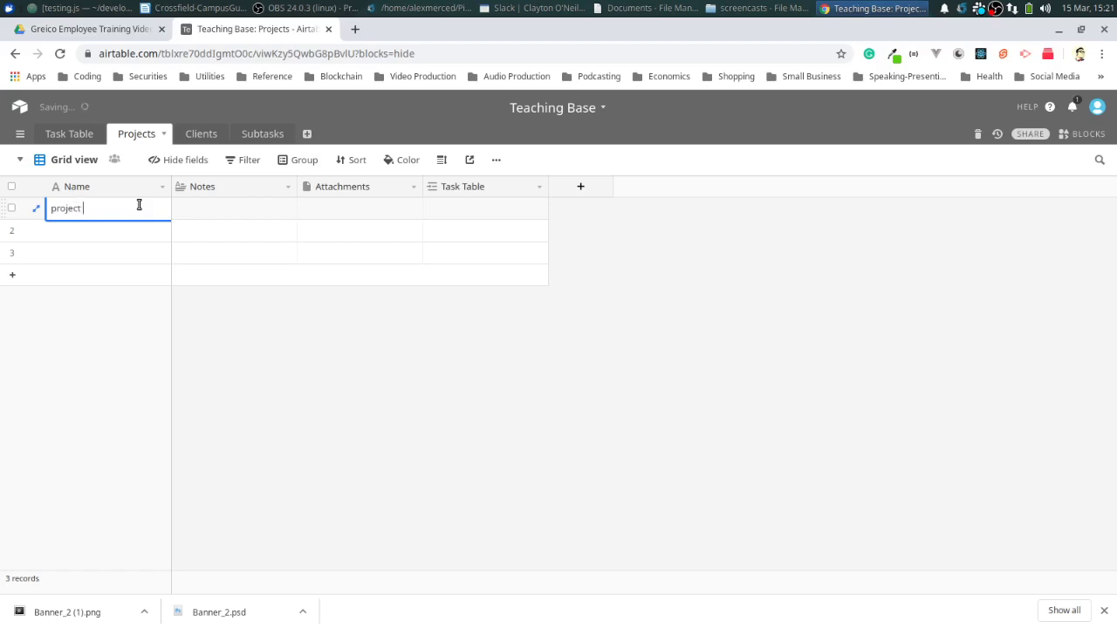
click(135, 233)
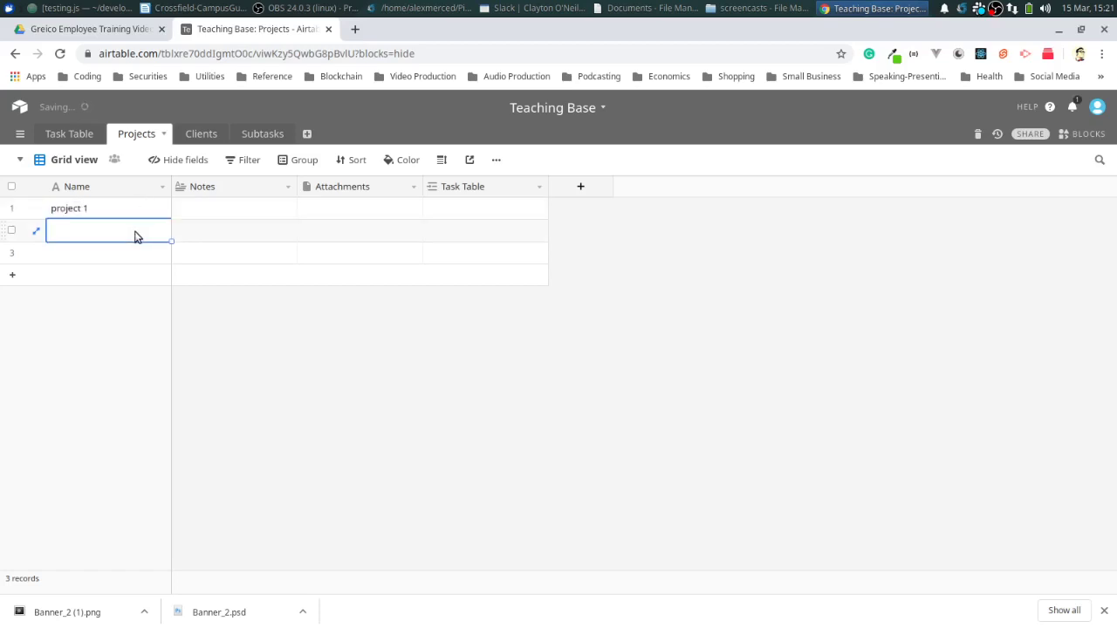
text(project 2)
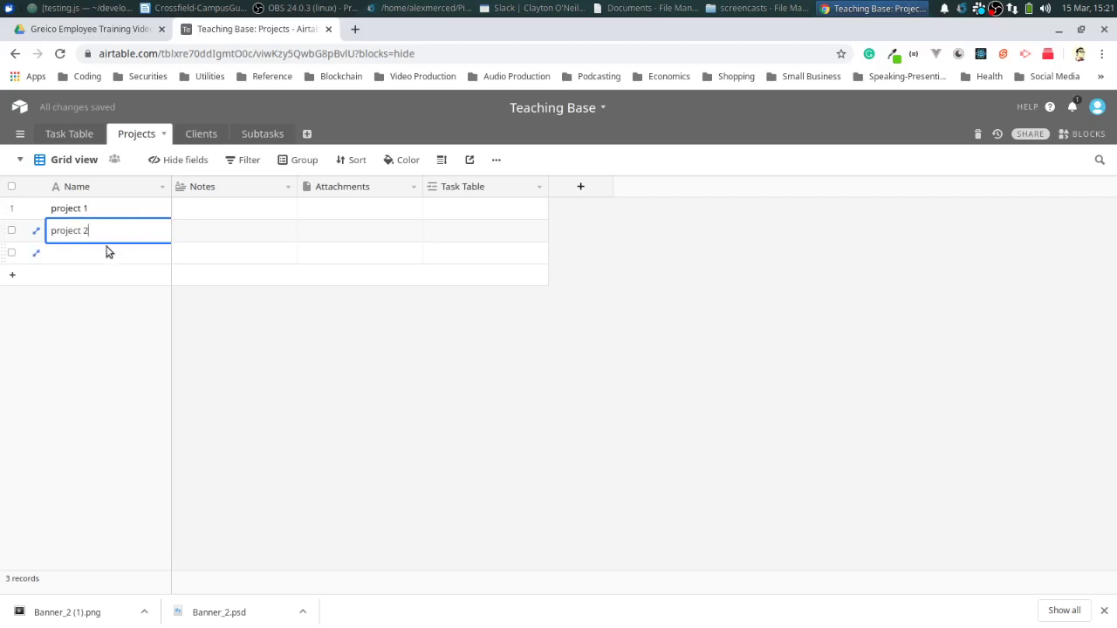
click(108, 252)
text(projec)
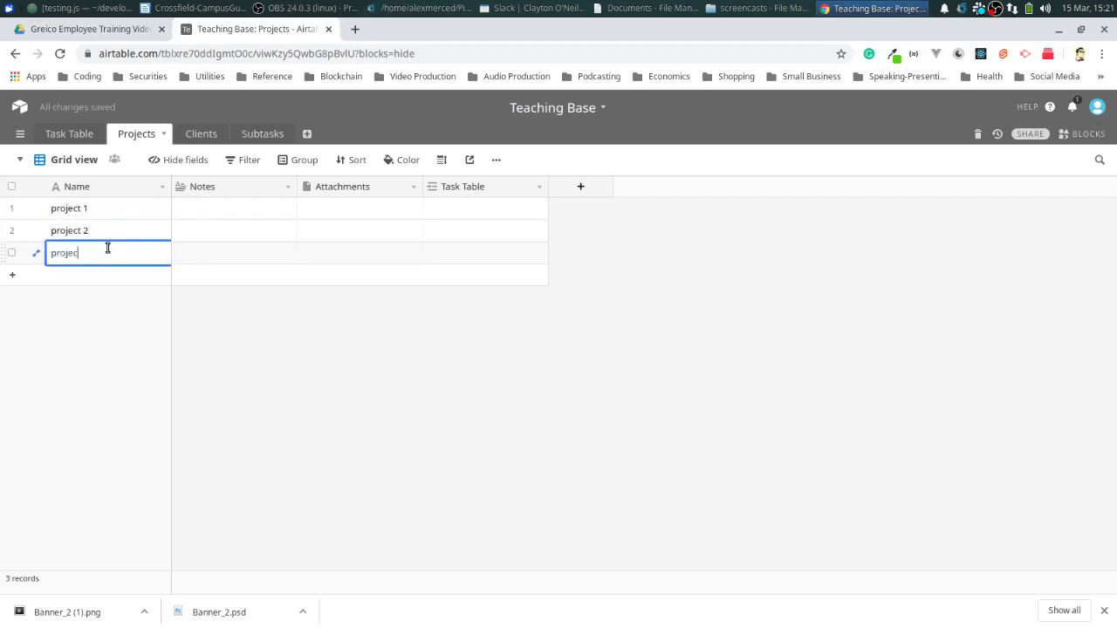
text(t 3)
click(179, 272)
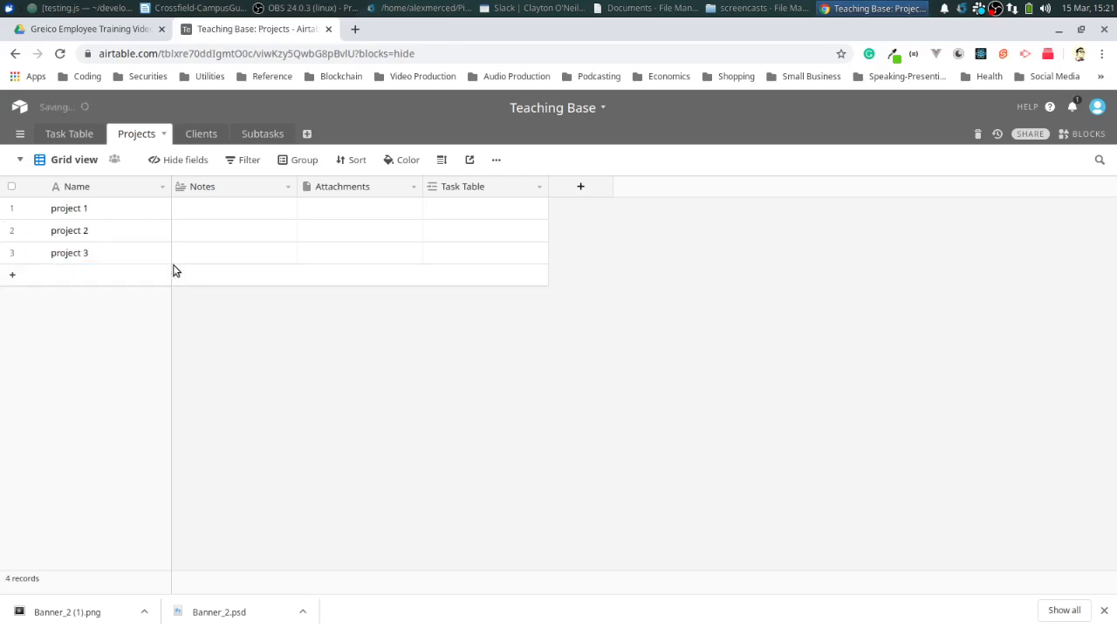
In the Projects table, link the three named tasks to project 1 through its Task Table field
click(205, 209)
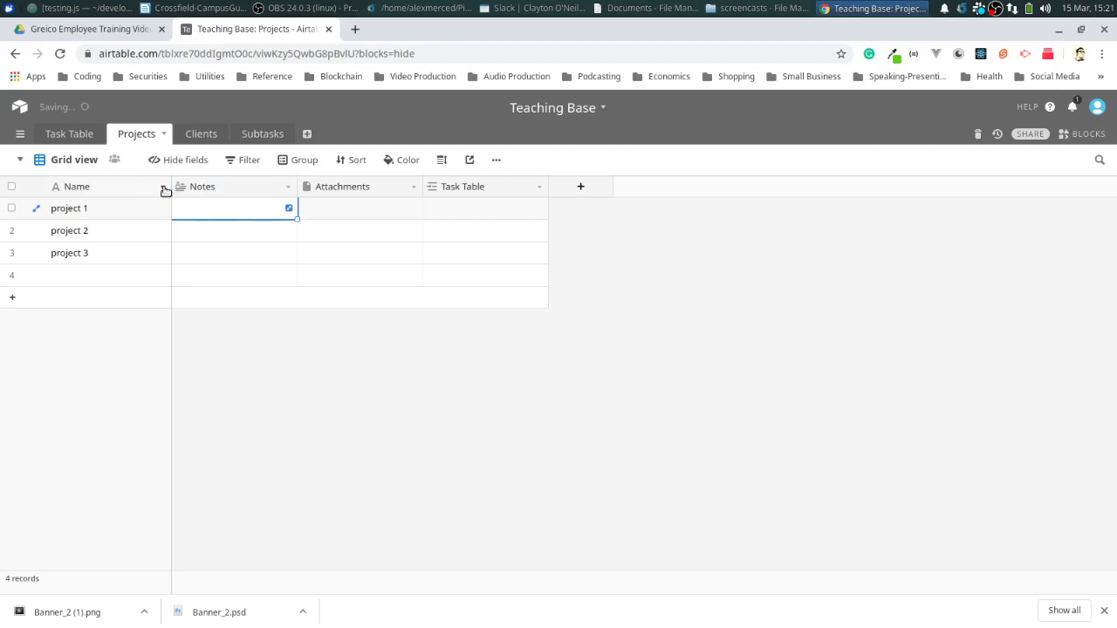
click(485, 214)
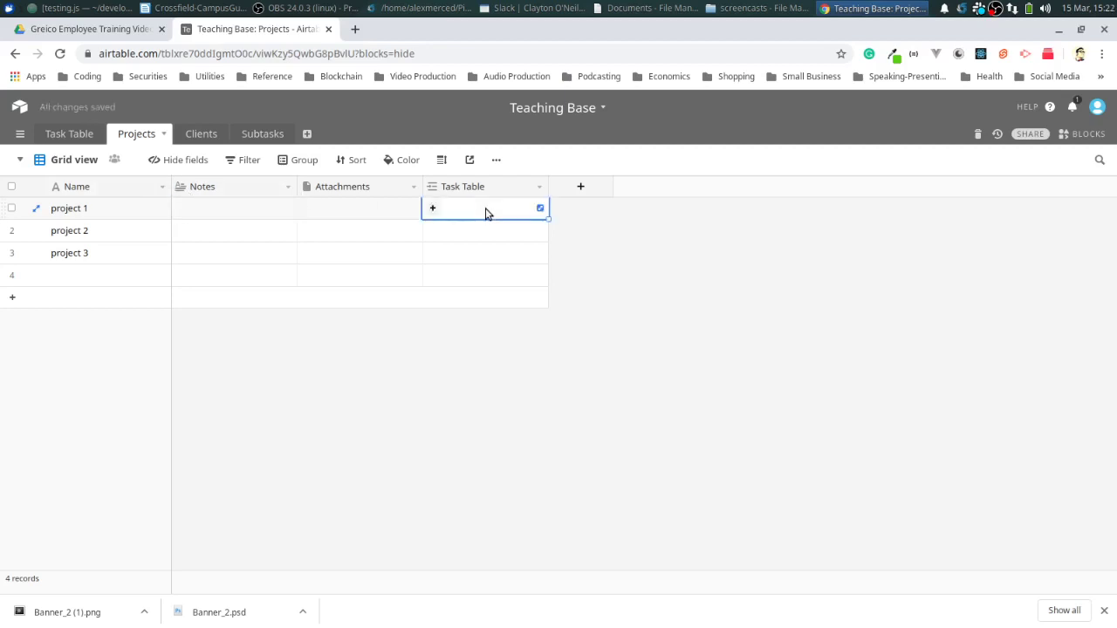
click(433, 209)
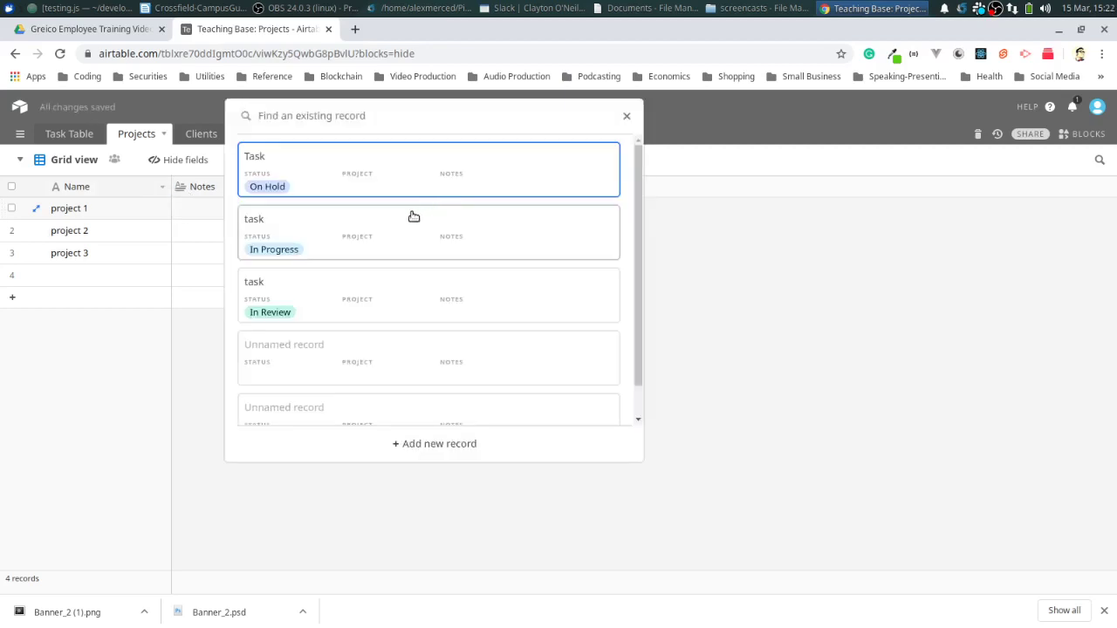
click(411, 218)
click(432, 208)
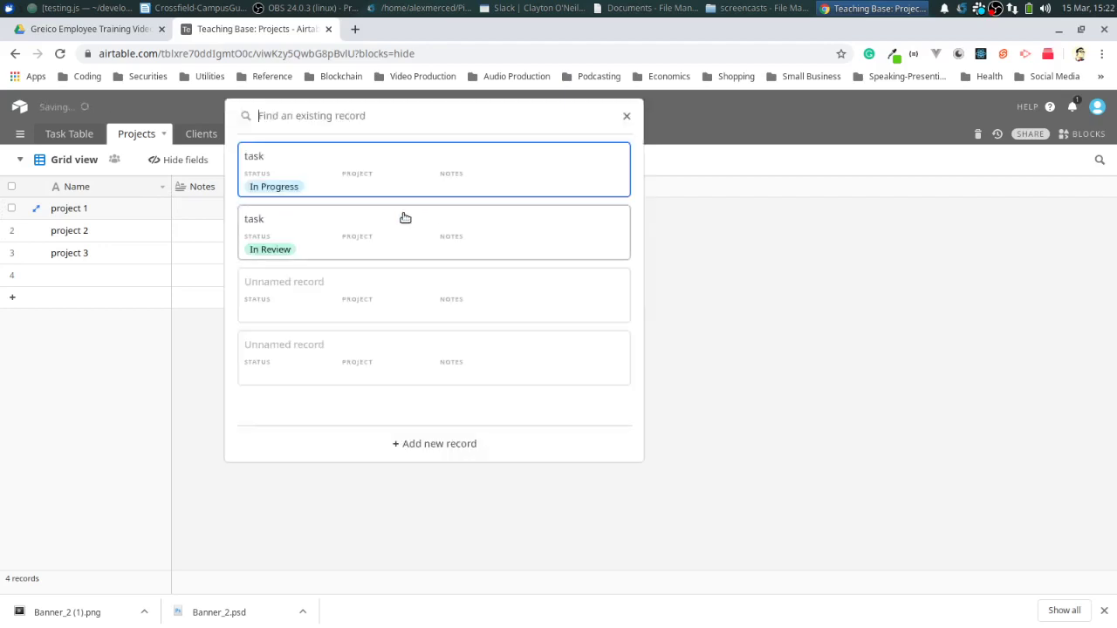
click(384, 232)
click(432, 209)
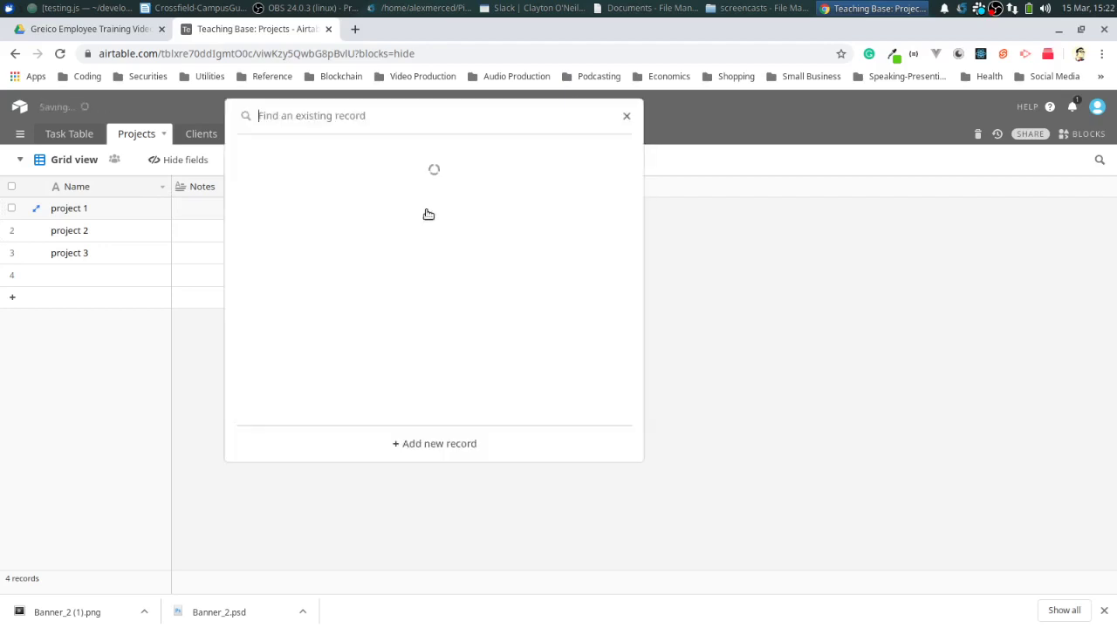
click(374, 193)
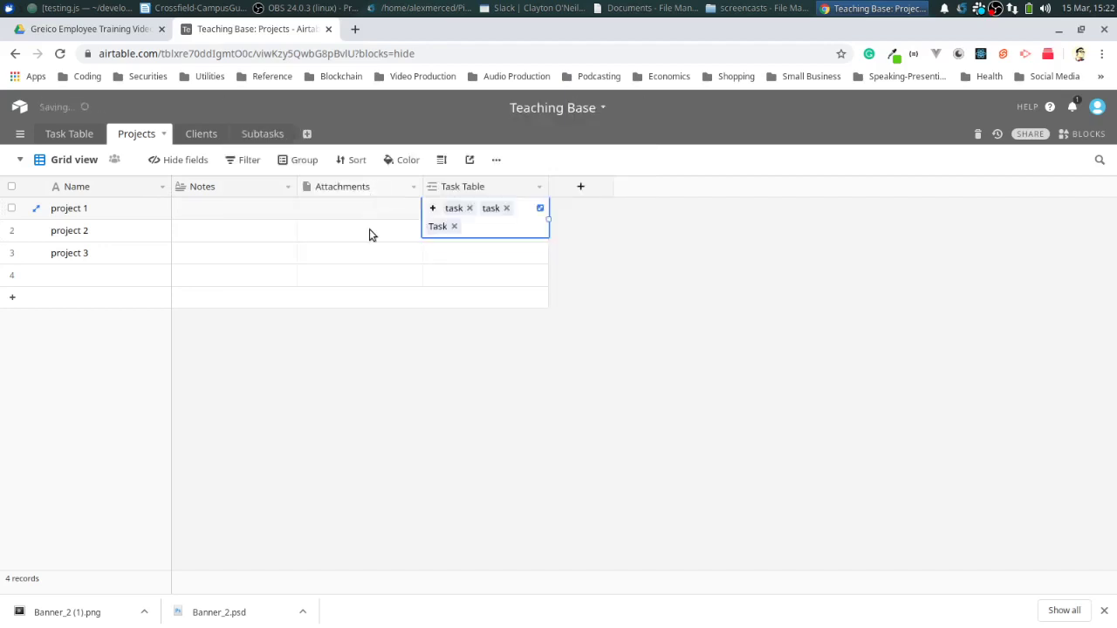
click(457, 350)
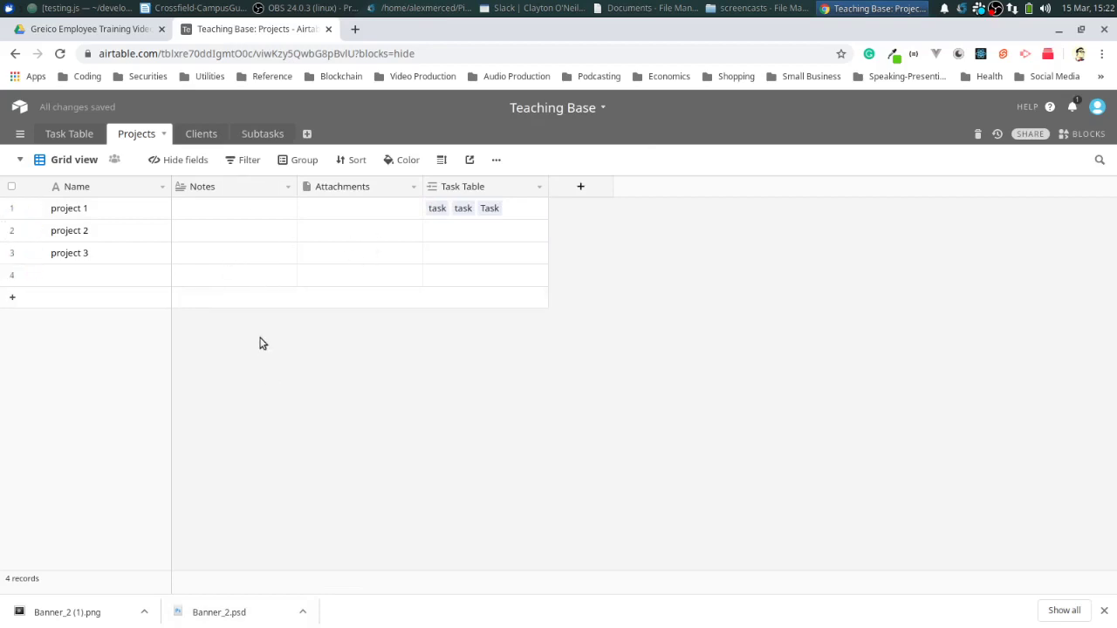
Create a new empty table in the base and name it team
click(72, 134)
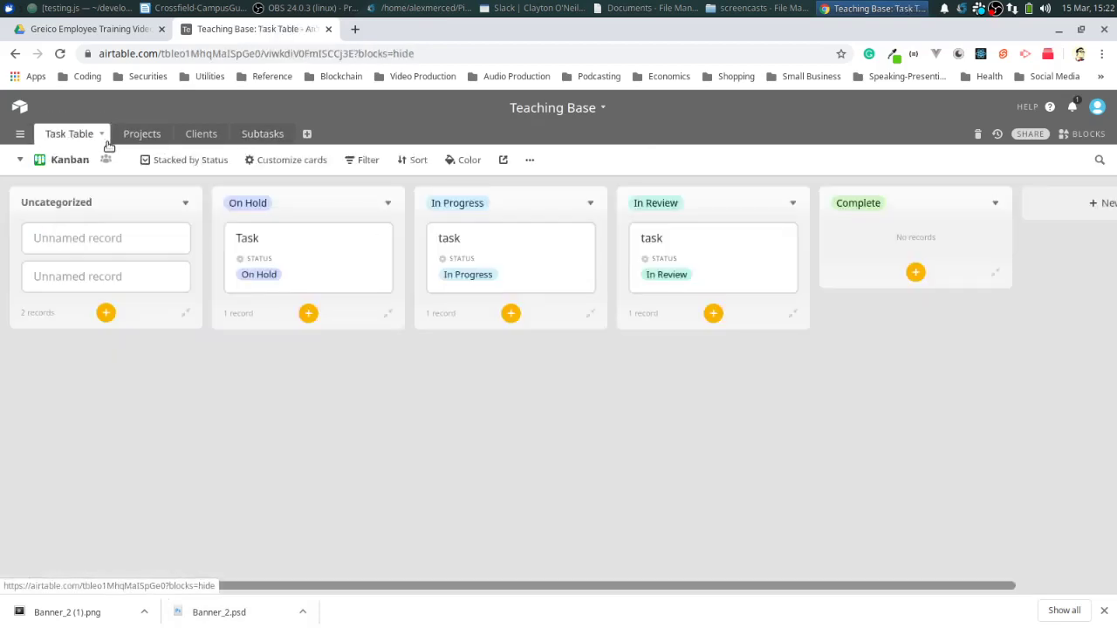
click(306, 135)
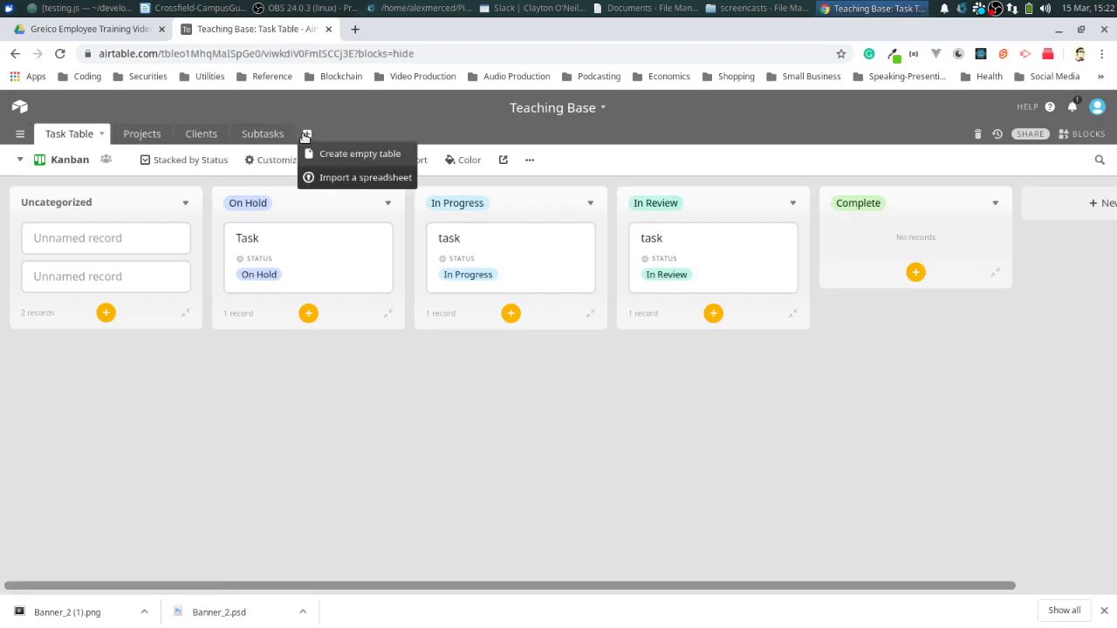
click(329, 157)
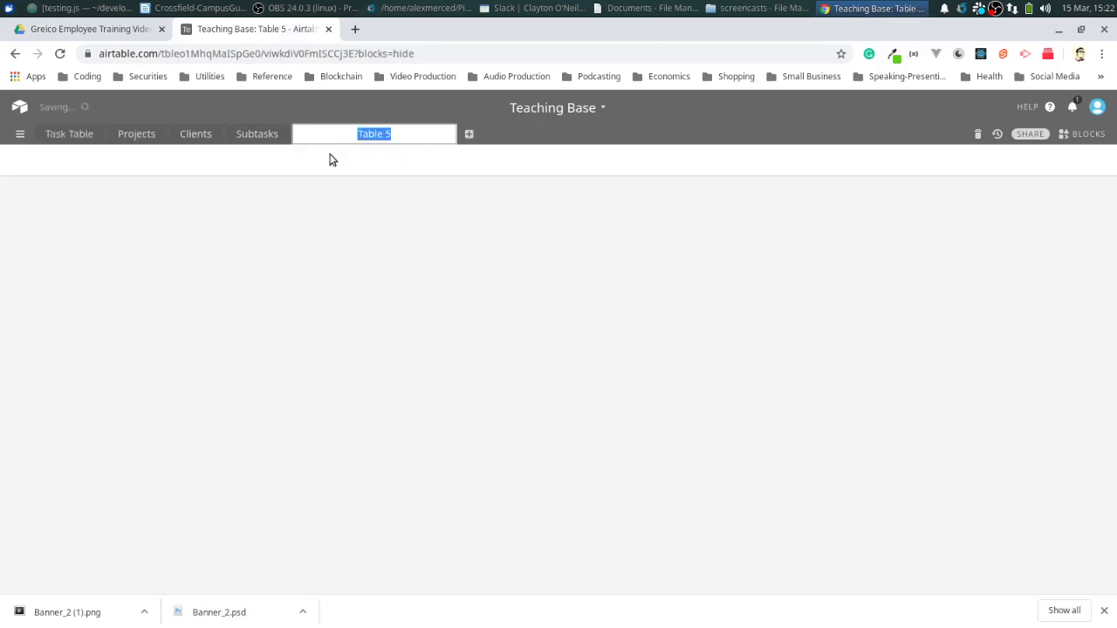
text(team)
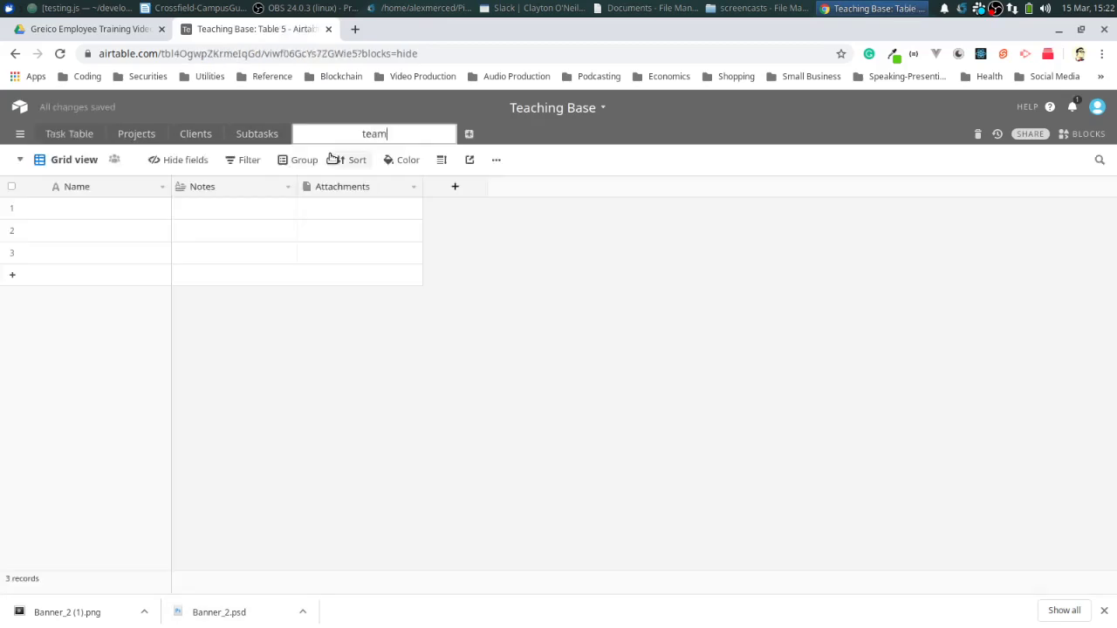
Enter a team member's first name in the Name field of each of the three team records
click(78, 212)
text(Steve)
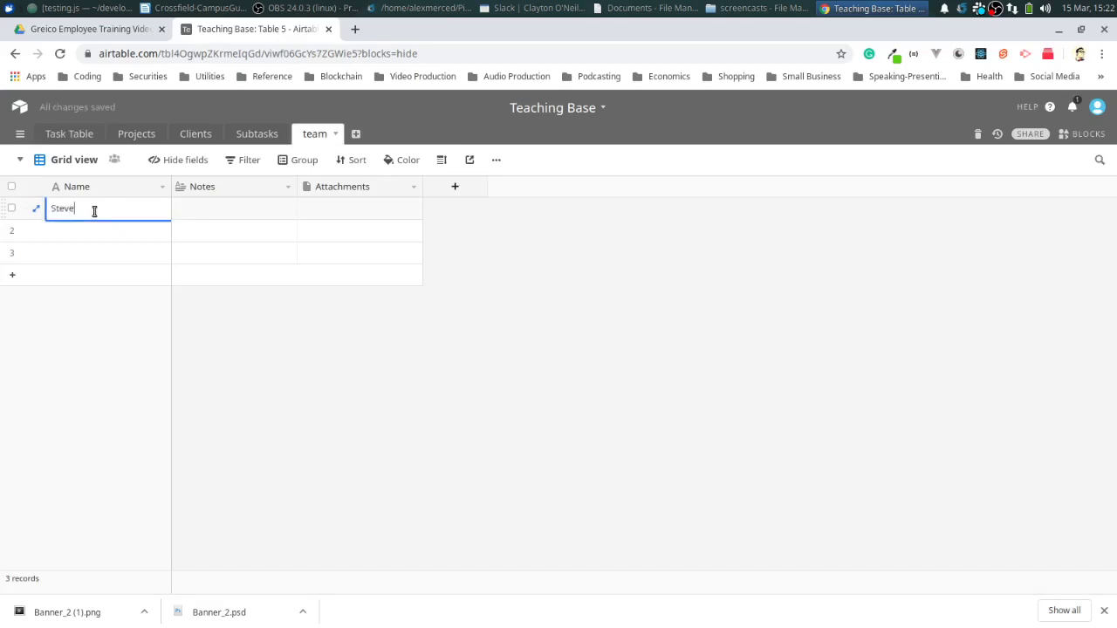
key(Tab)
click(95, 229)
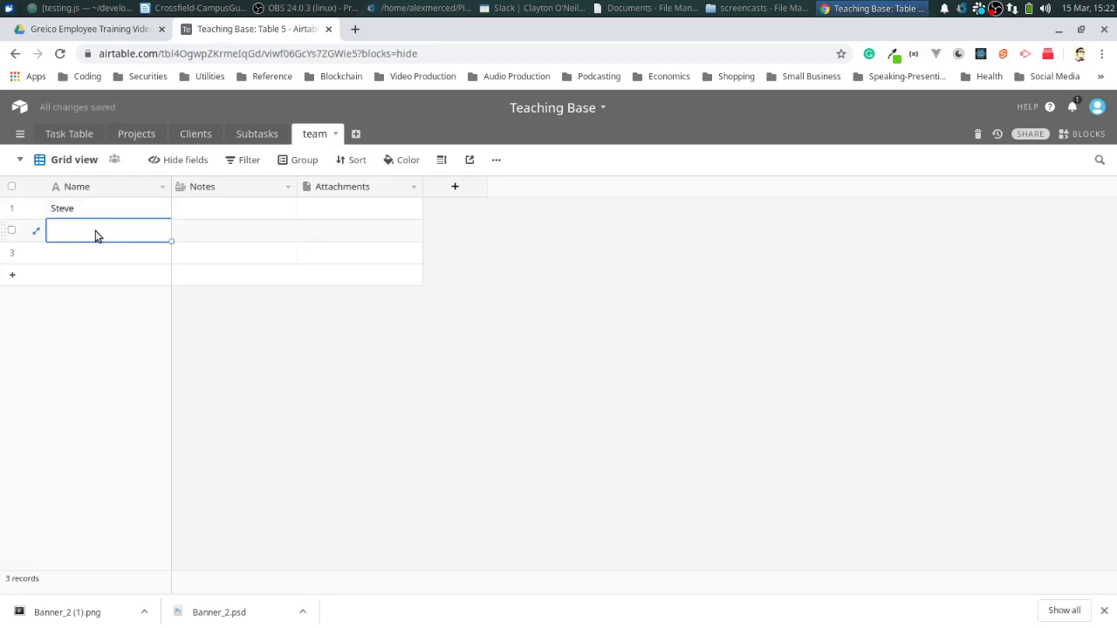
text(Bob)
click(107, 261)
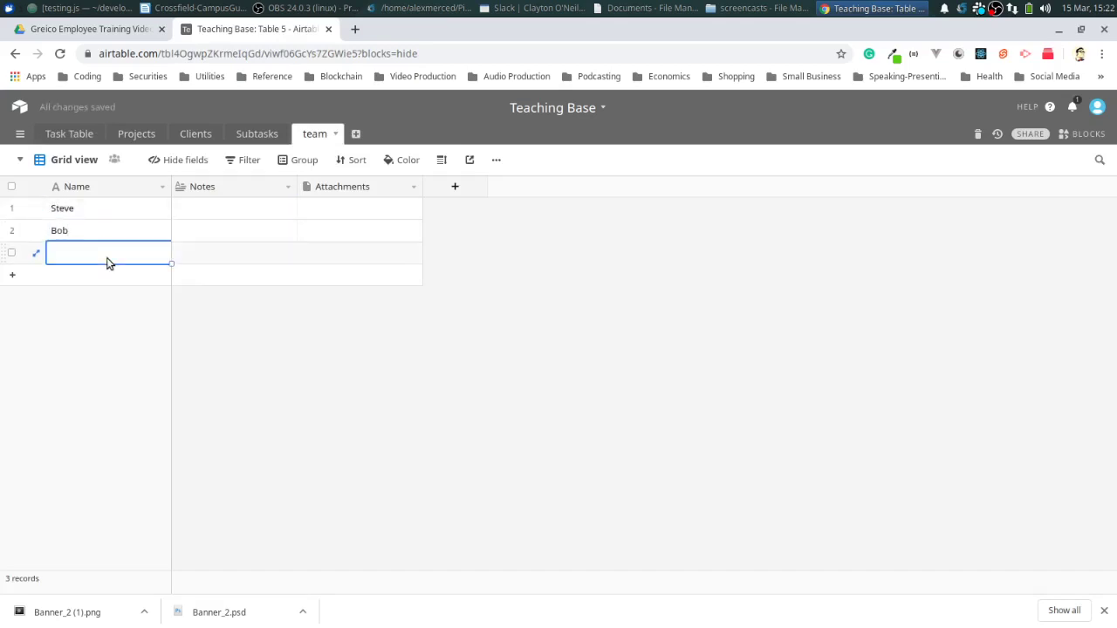
text(Joe)
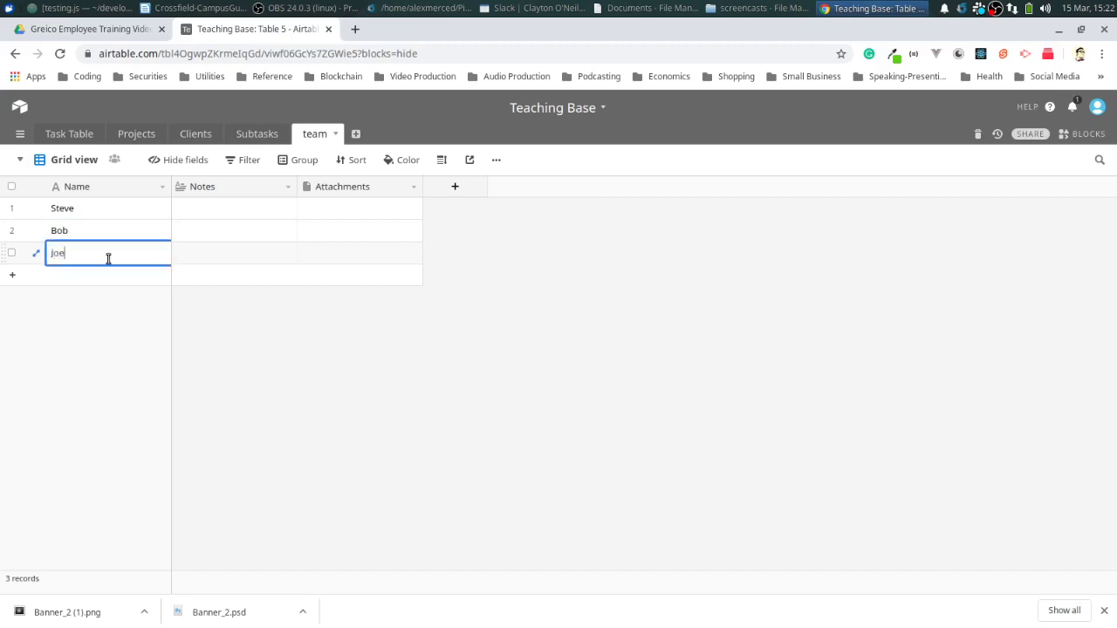
In Task Table's grid view, insert a field directly after Project that links to records in the team table
click(75, 134)
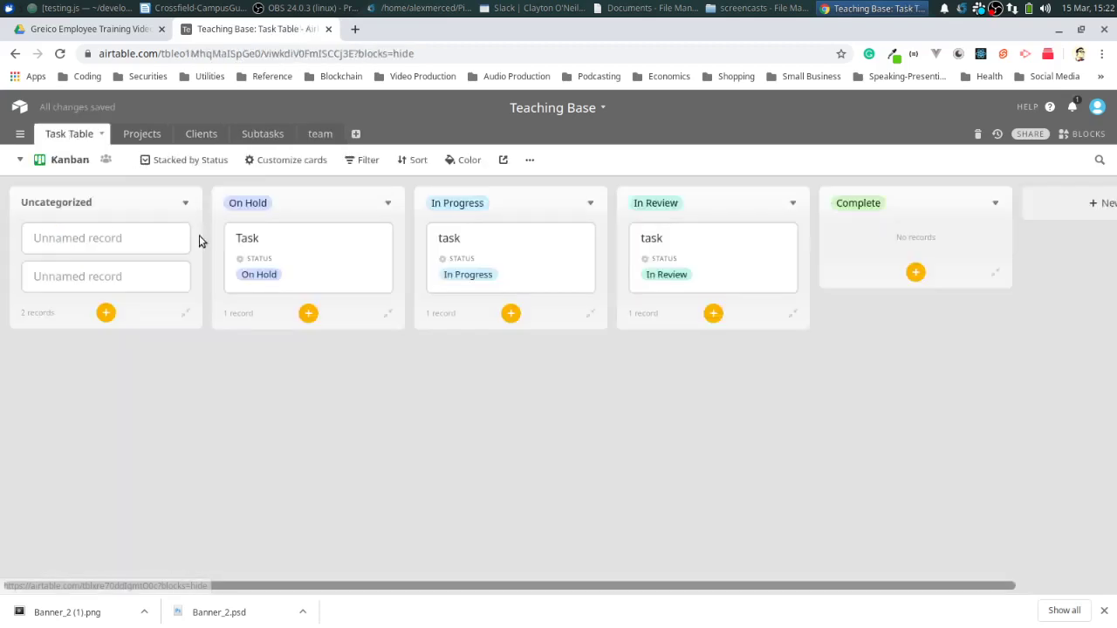
click(20, 160)
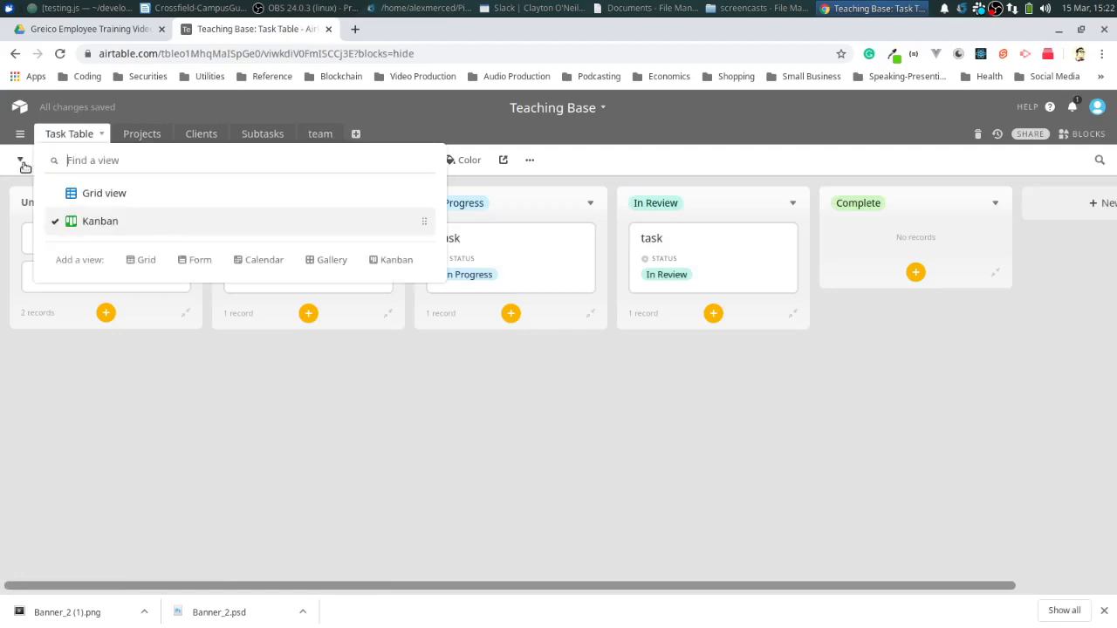
click(87, 202)
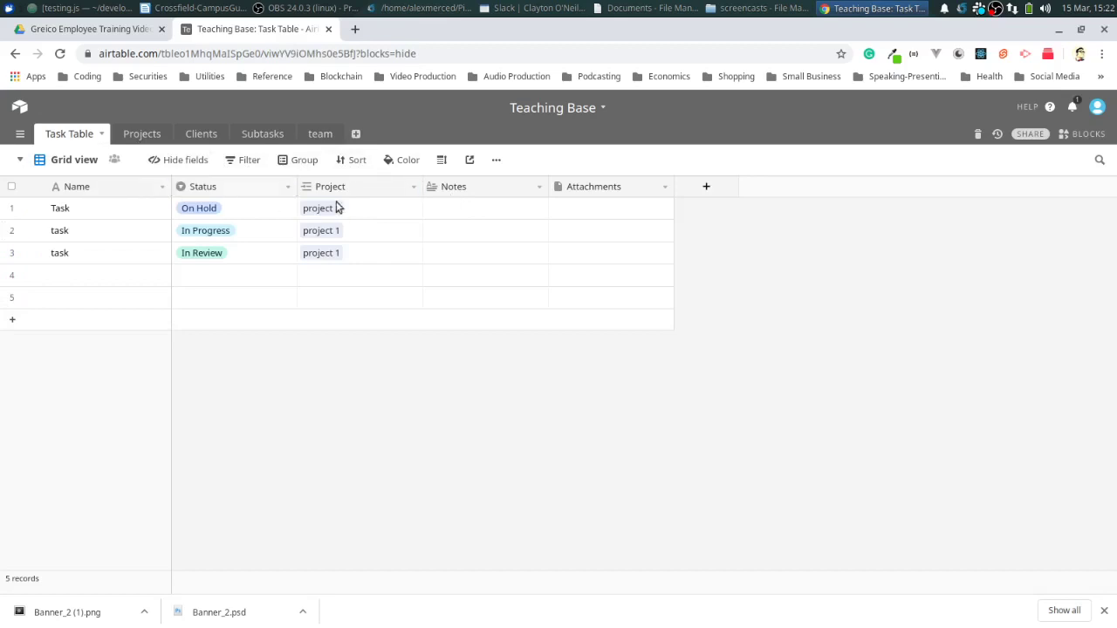
click(414, 188)
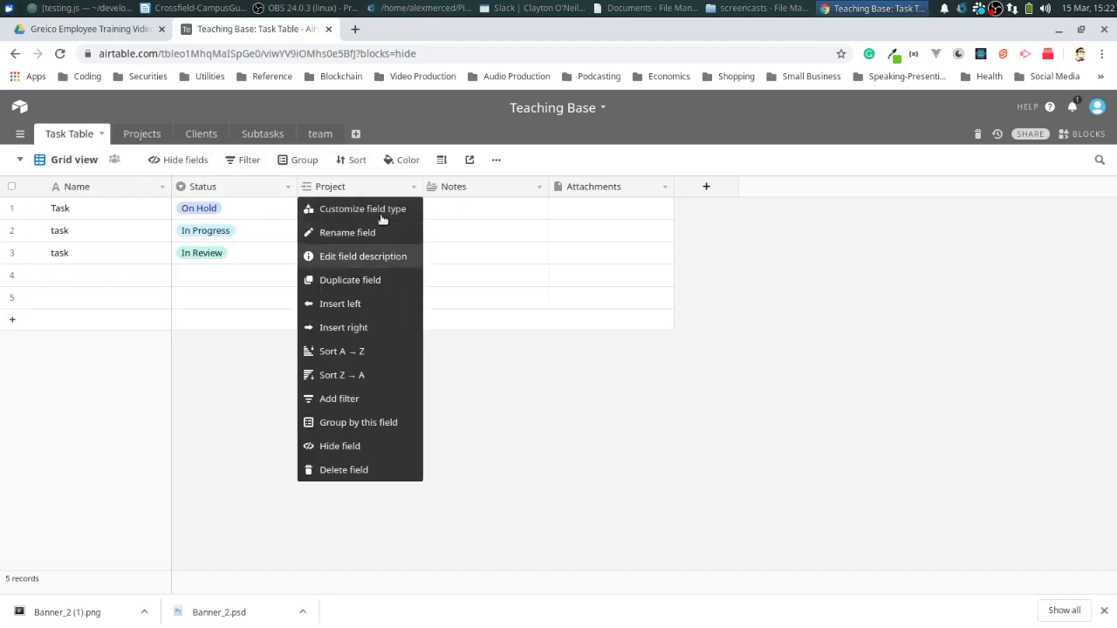
click(375, 328)
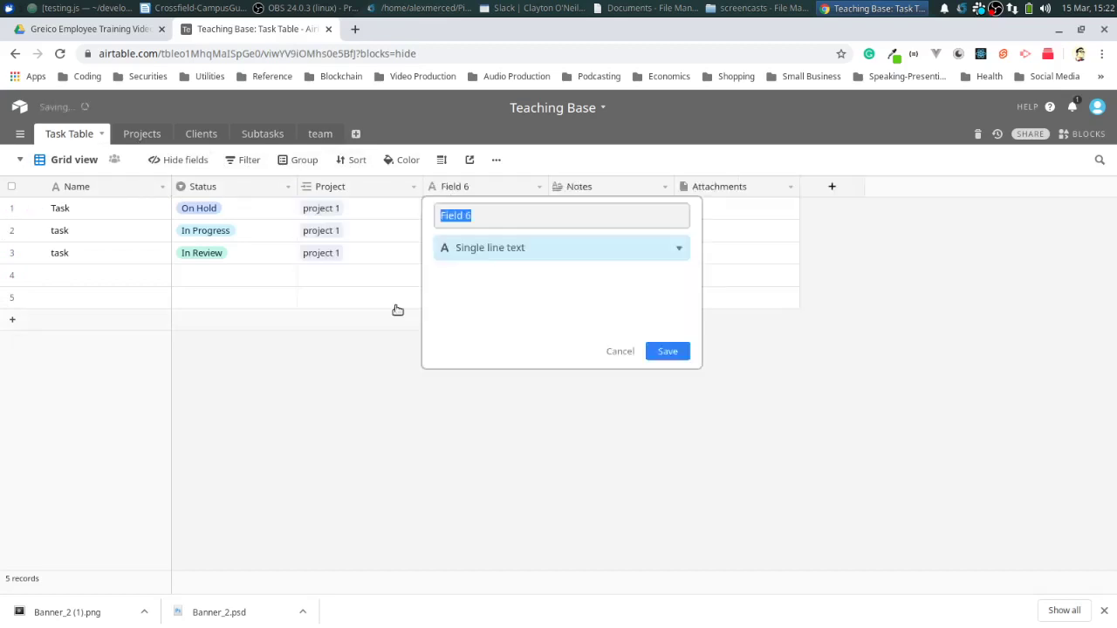
click(680, 249)
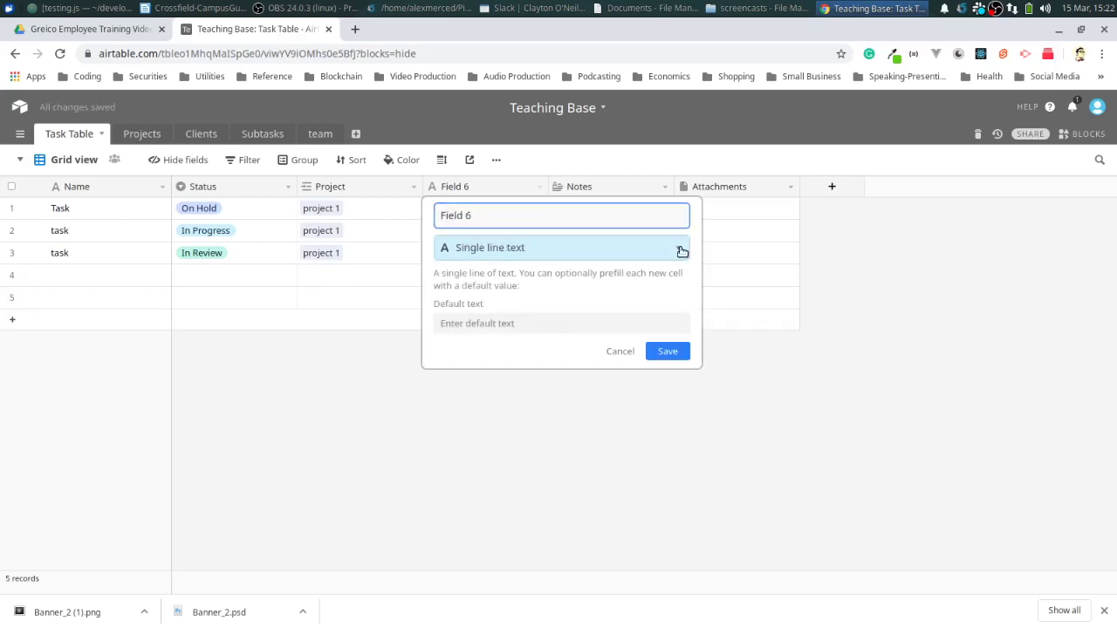
click(511, 281)
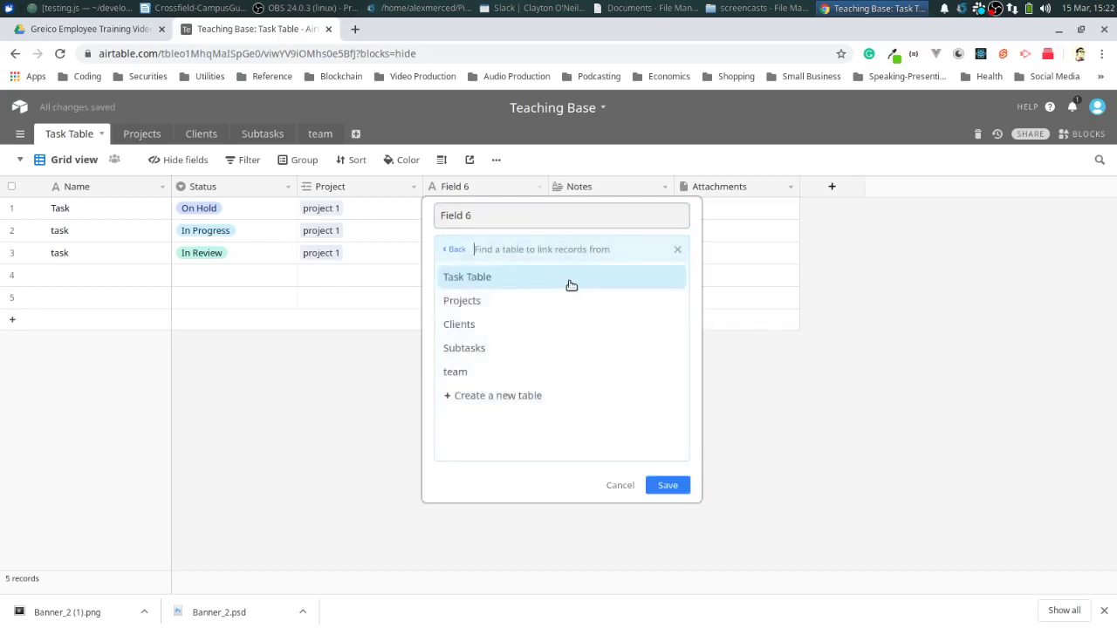
click(469, 372)
Name the new team link field Assigned To and save it, with linking to multiple records allowed
click(488, 218)
drag(489, 218, 425, 216)
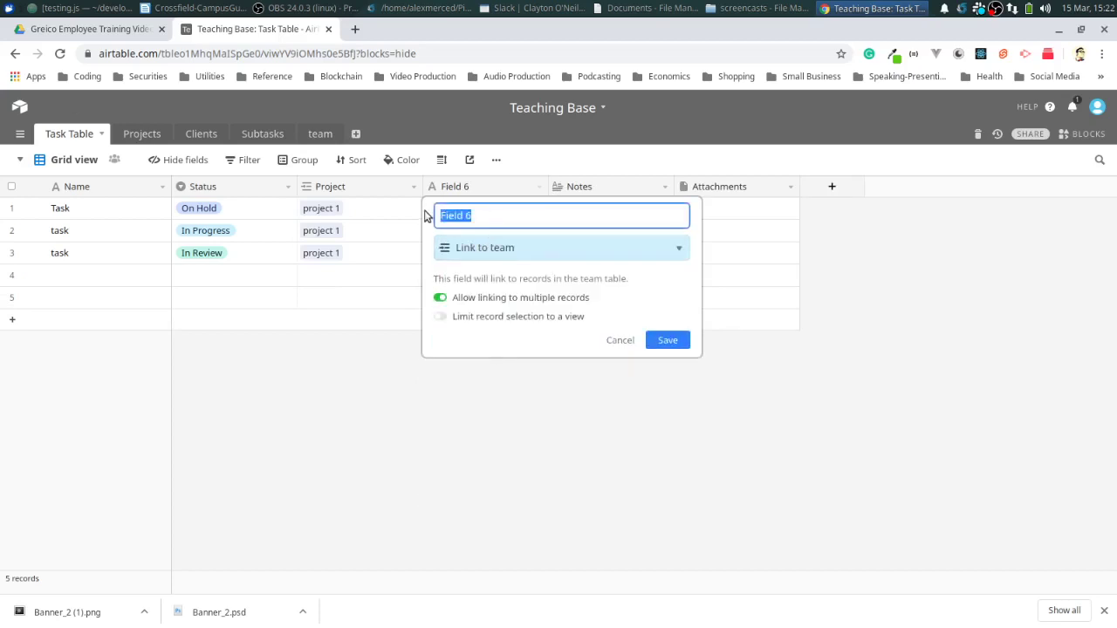
text(Assign)
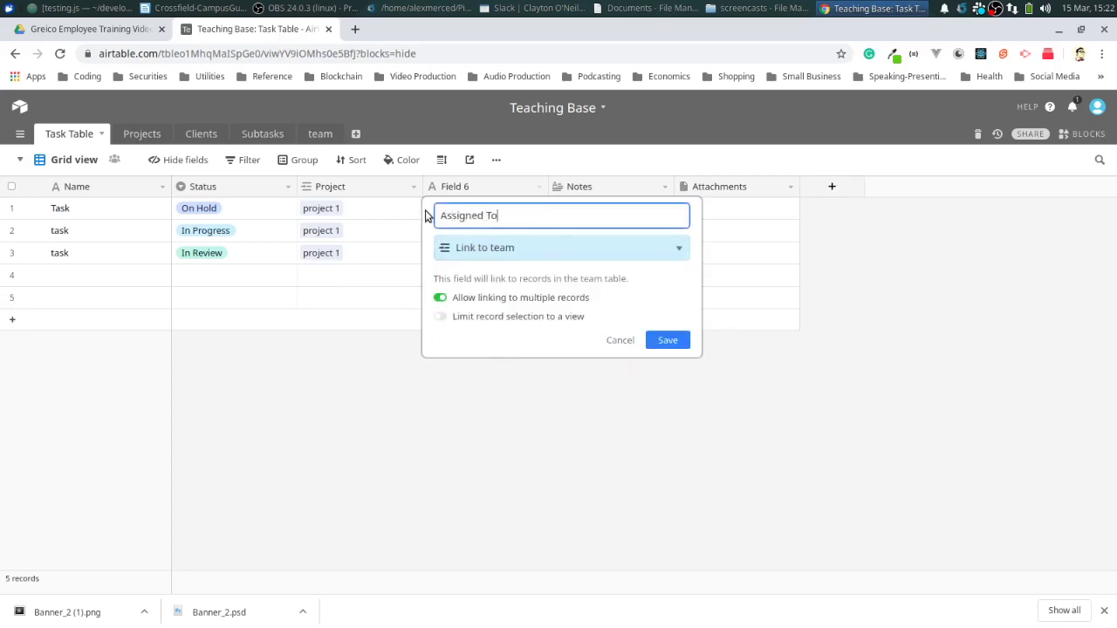
text(ed To)
click(655, 340)
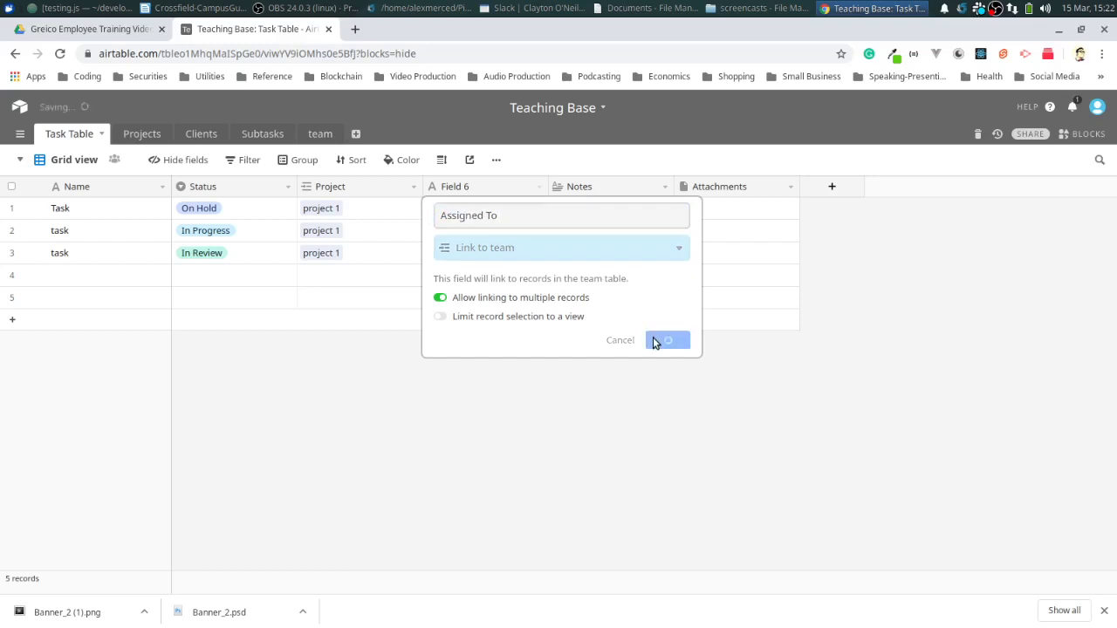
In Assigned To, link the first task to the first team member and the second and third tasks to the second member
click(471, 218)
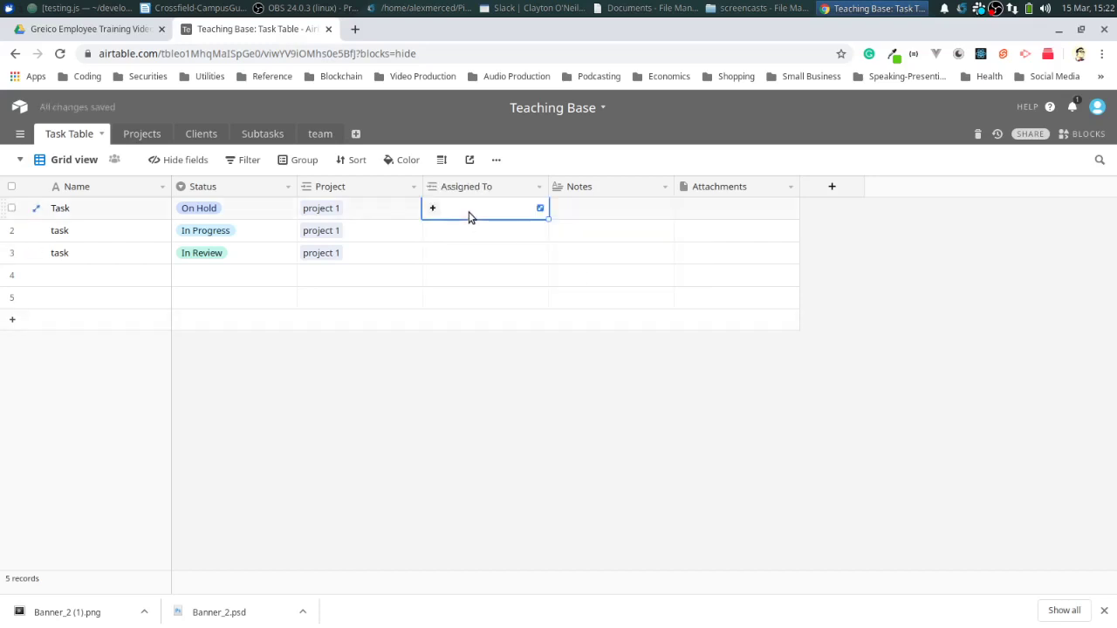
click(433, 207)
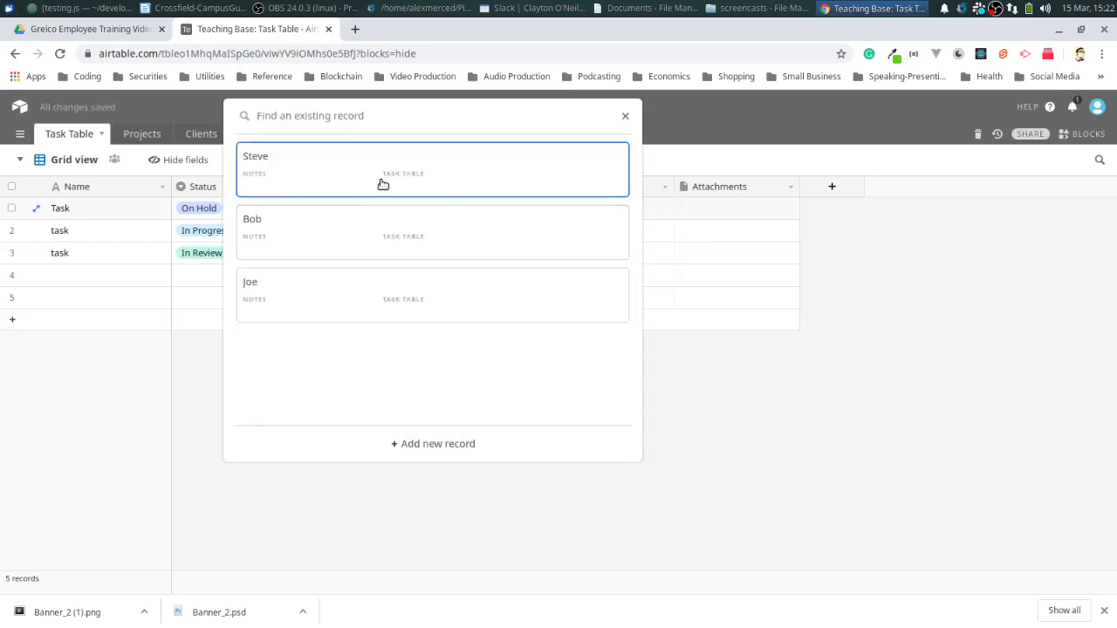
click(380, 183)
click(471, 234)
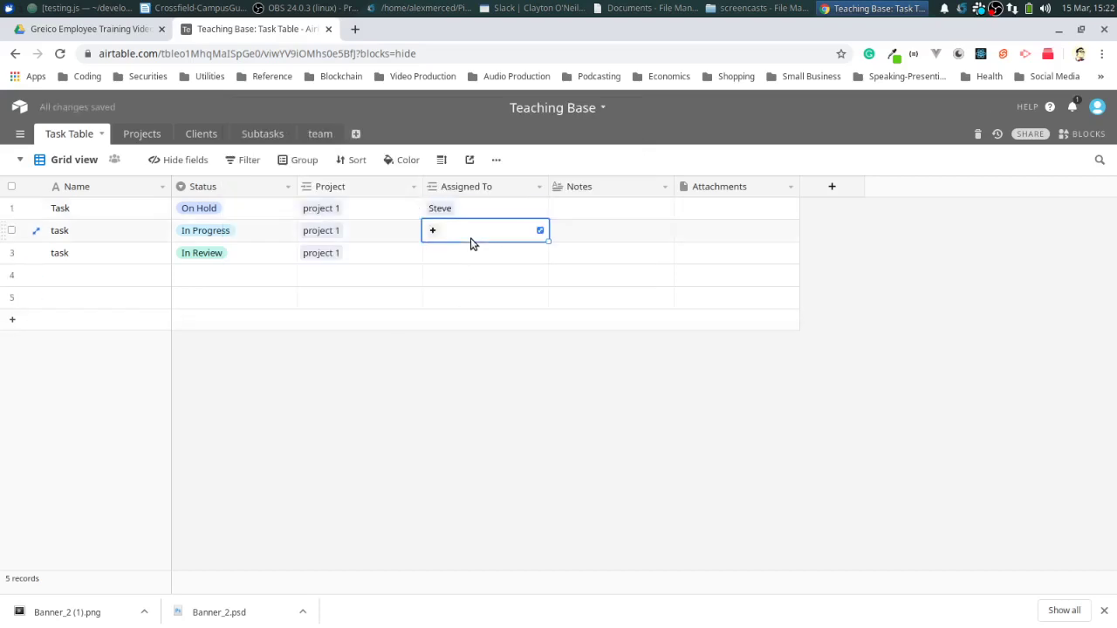
click(433, 231)
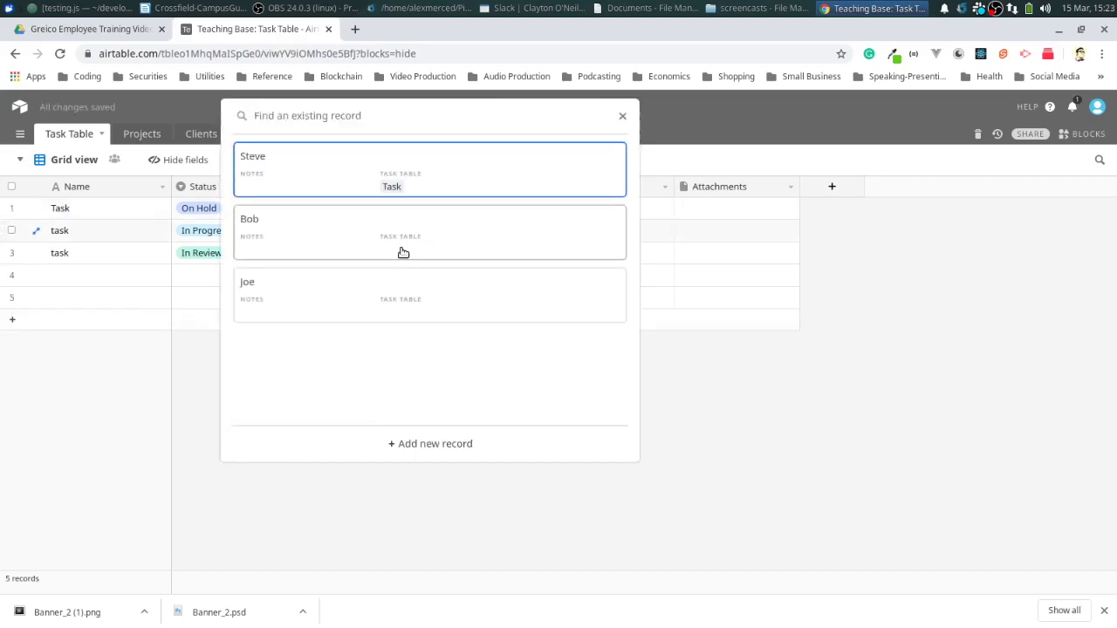
click(400, 253)
click(438, 255)
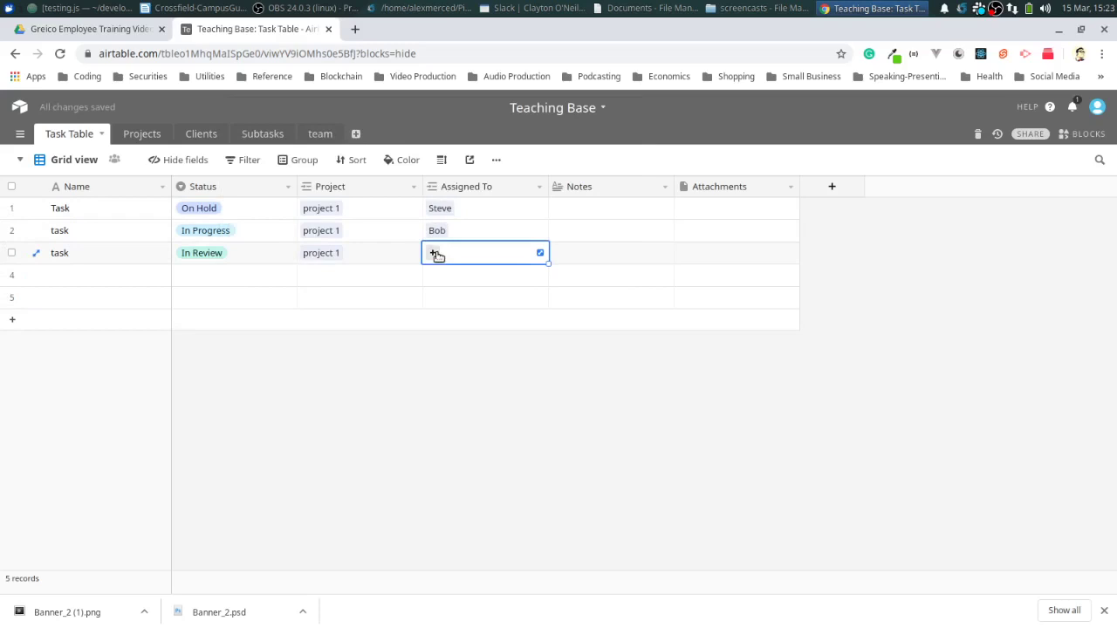
click(434, 253)
click(417, 242)
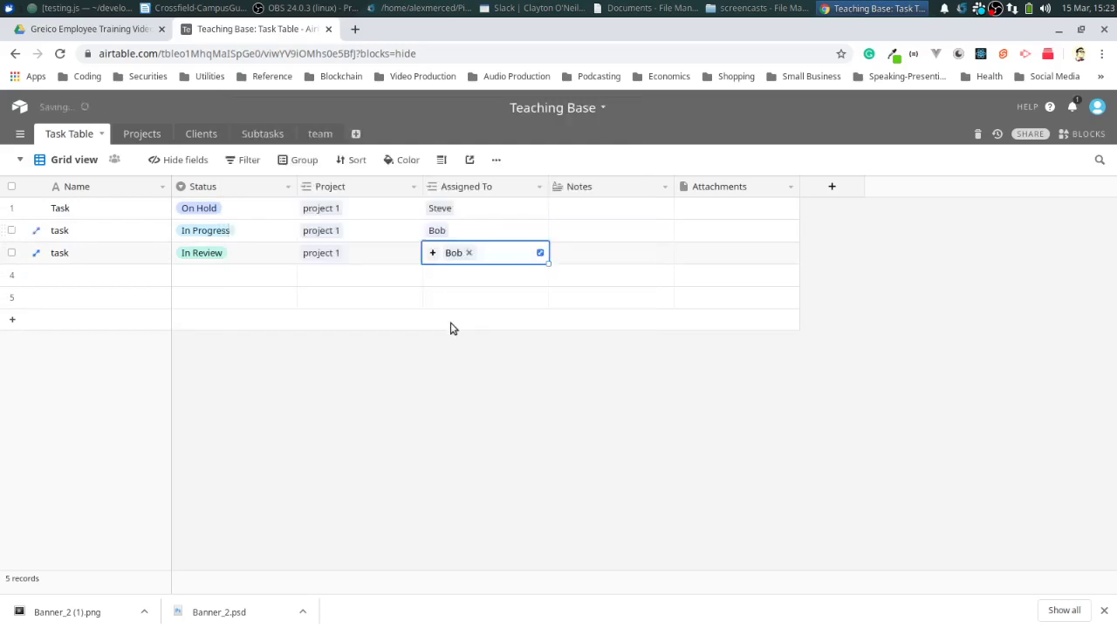
click(435, 370)
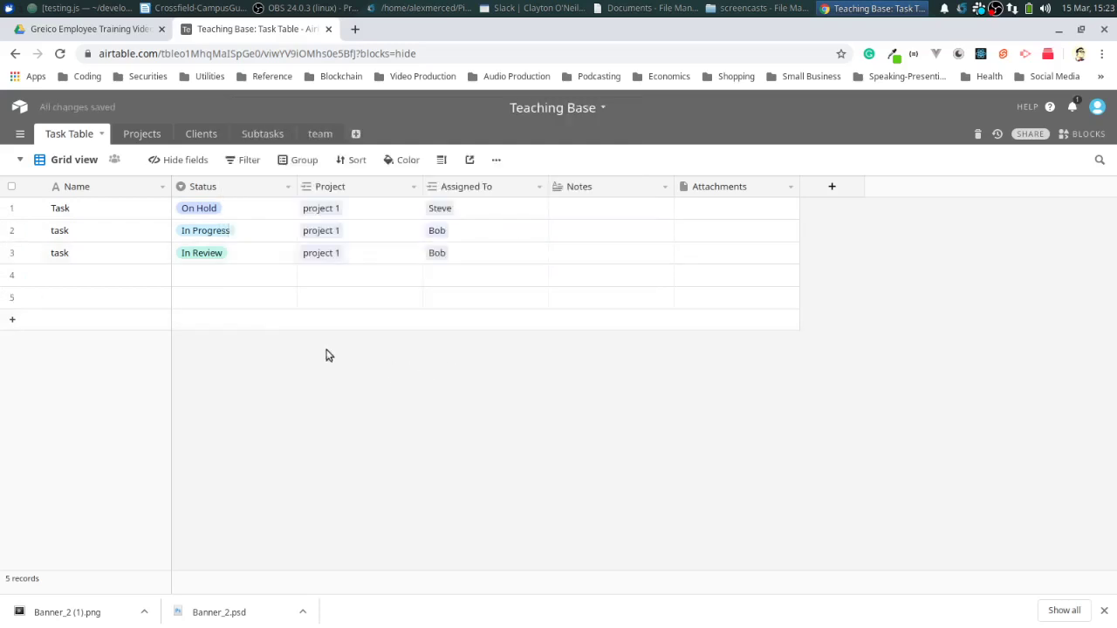
Switch Task Table to the Kanban view, open the On Hold task's card and examine its full record details
click(22, 160)
click(86, 226)
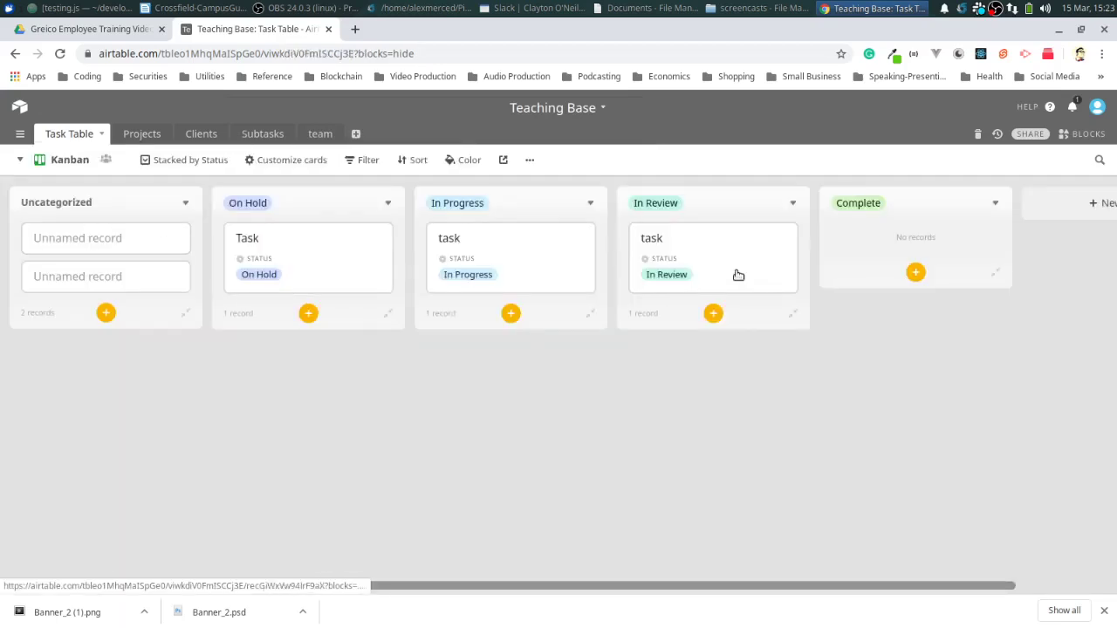
click(338, 257)
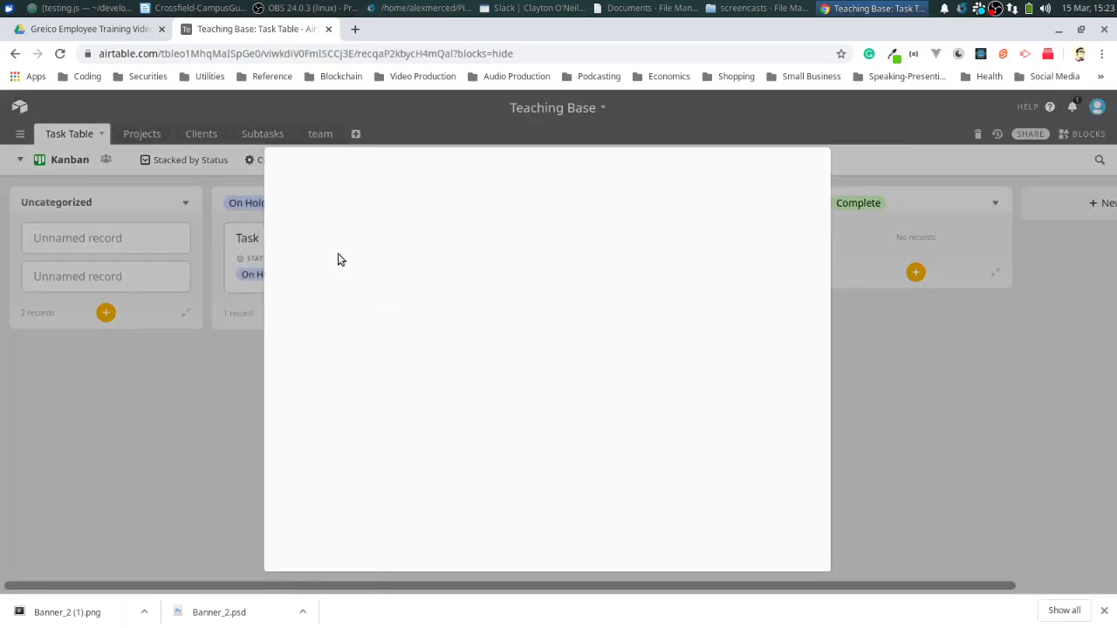
scroll(436, 349, down, 5)
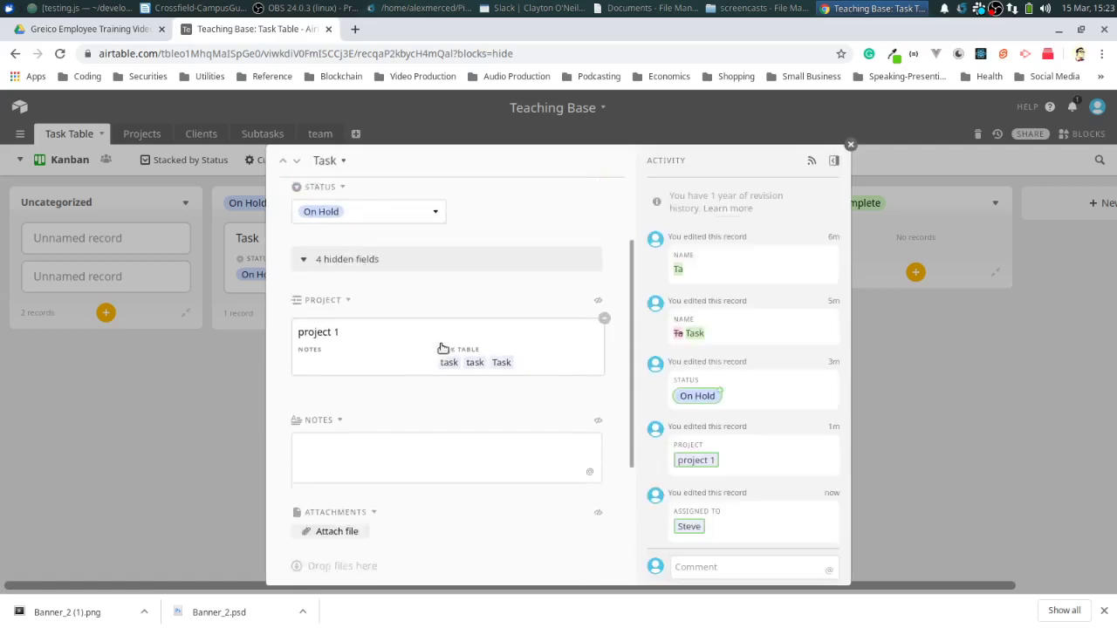
Try to move the linked Assigned To entry up out of the hidden fields in the On Hold task's record
drag(518, 484, 512, 256)
drag(512, 206, 534, 415)
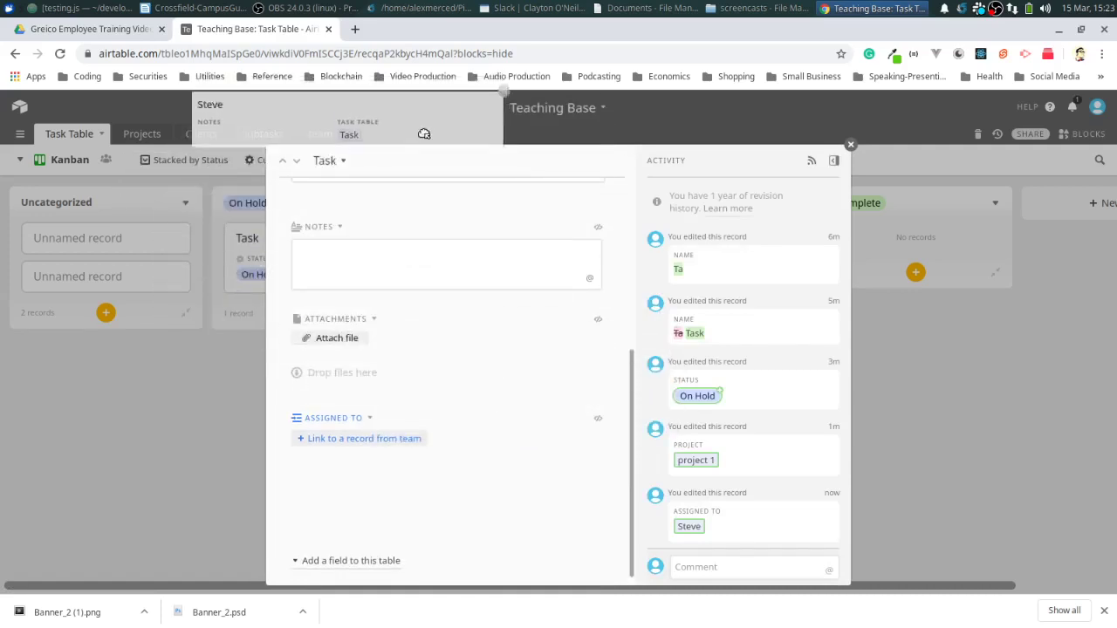
scroll(537, 402, up, 2)
scroll(541, 419, down, 1)
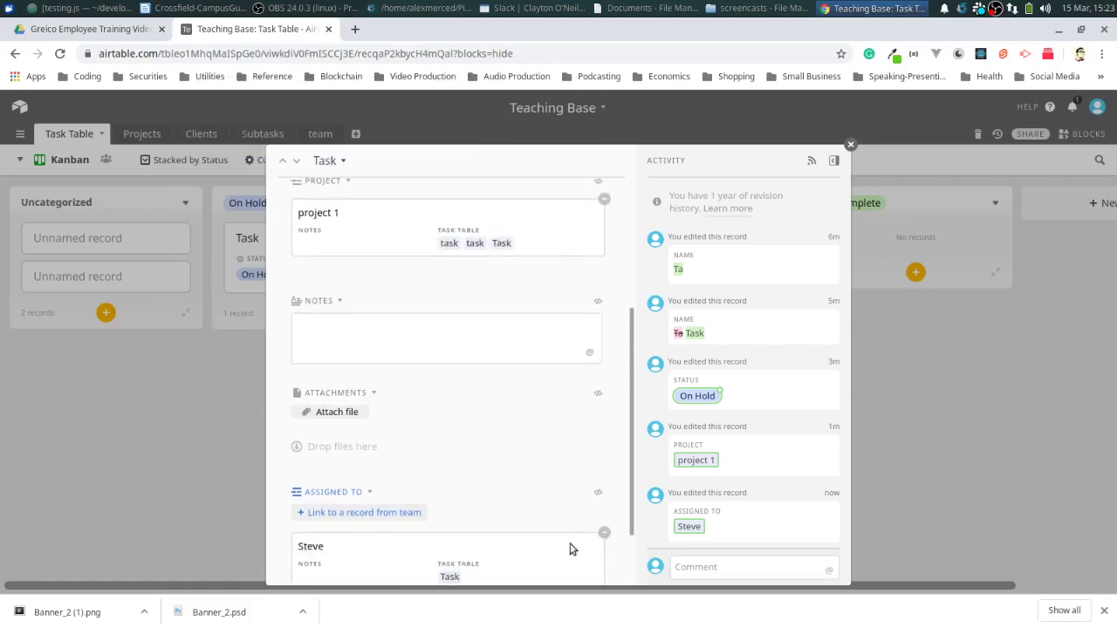
drag(571, 546, 588, 250)
scroll(578, 301, up, 4)
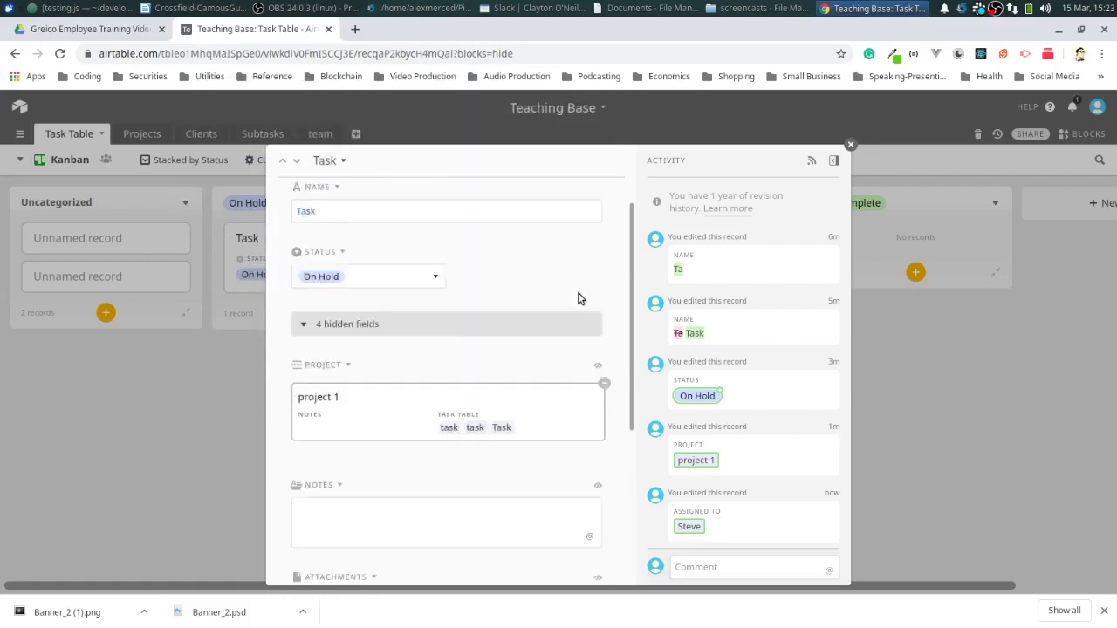
click(374, 377)
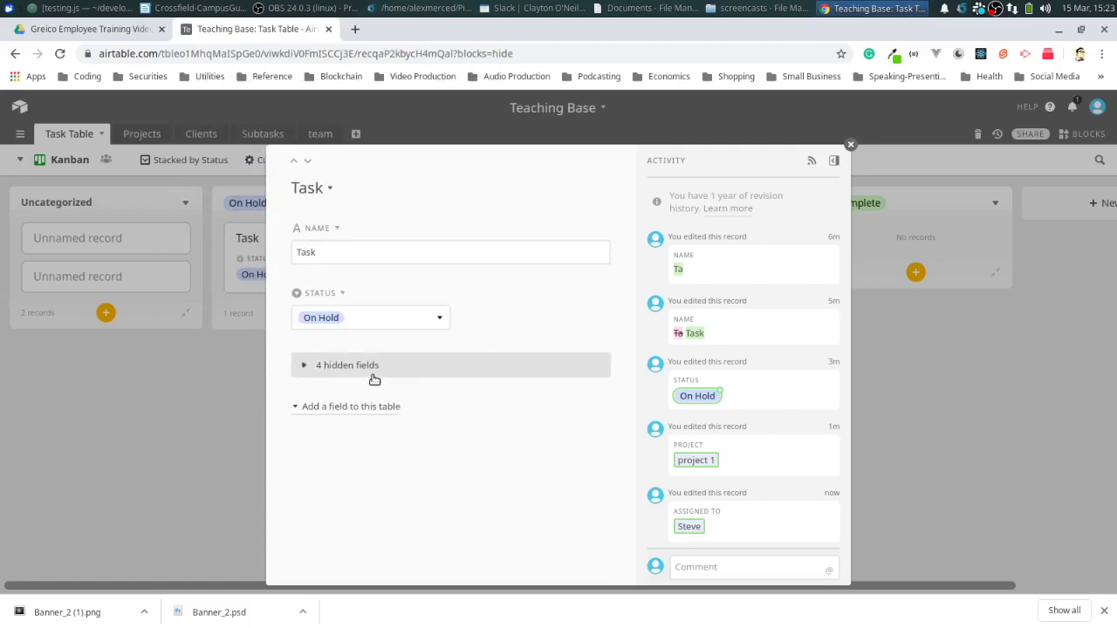
click(341, 410)
click(622, 321)
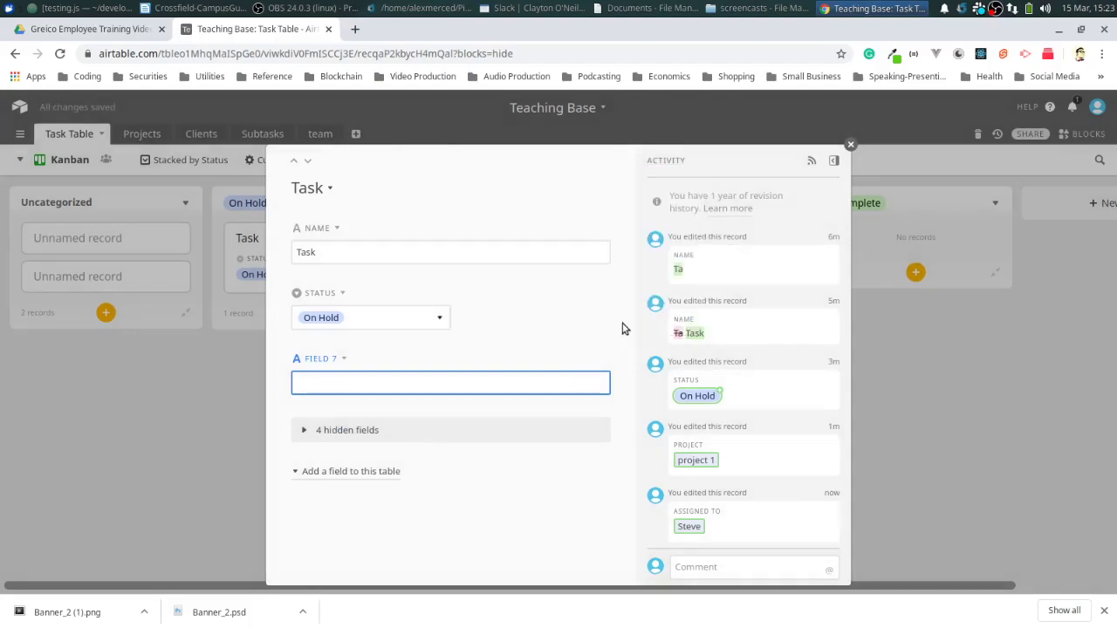
click(345, 358)
click(391, 495)
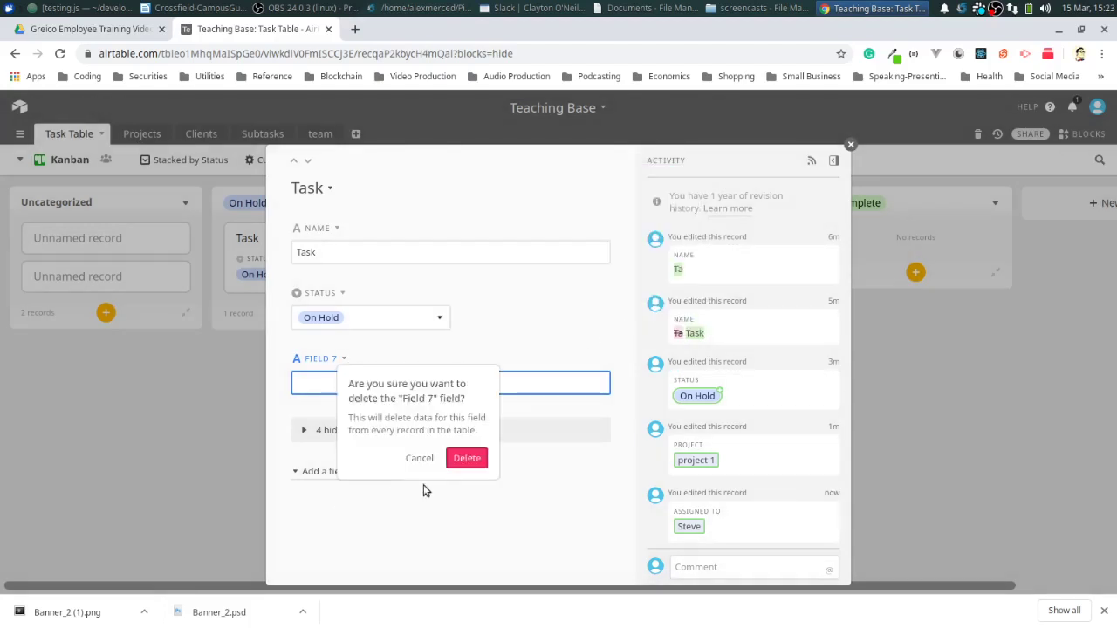
click(465, 457)
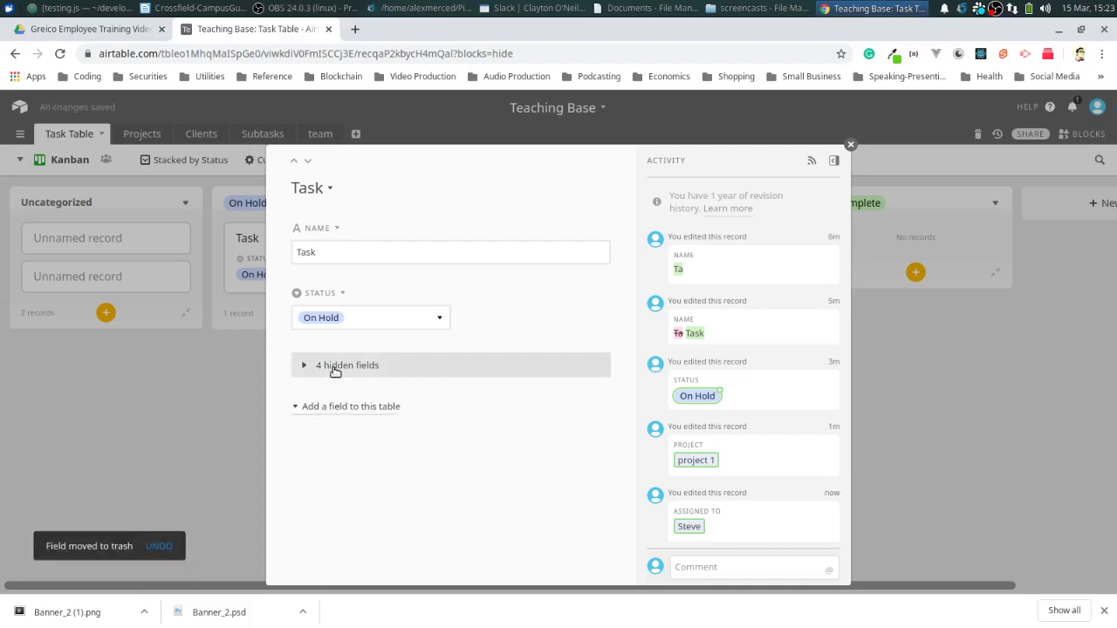
Unhide the Assigned To field from the On Hold task's record so it shows on the Kanban cards, and close the record
click(406, 373)
scroll(449, 377, down, 4)
scroll(503, 401, down, 3)
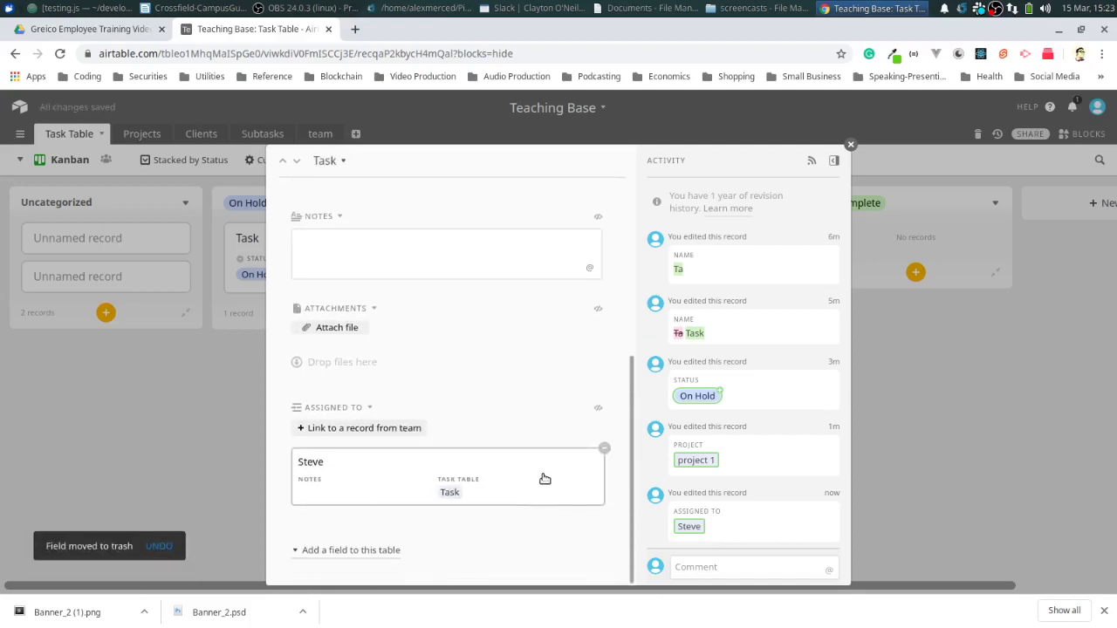
double_click(599, 408)
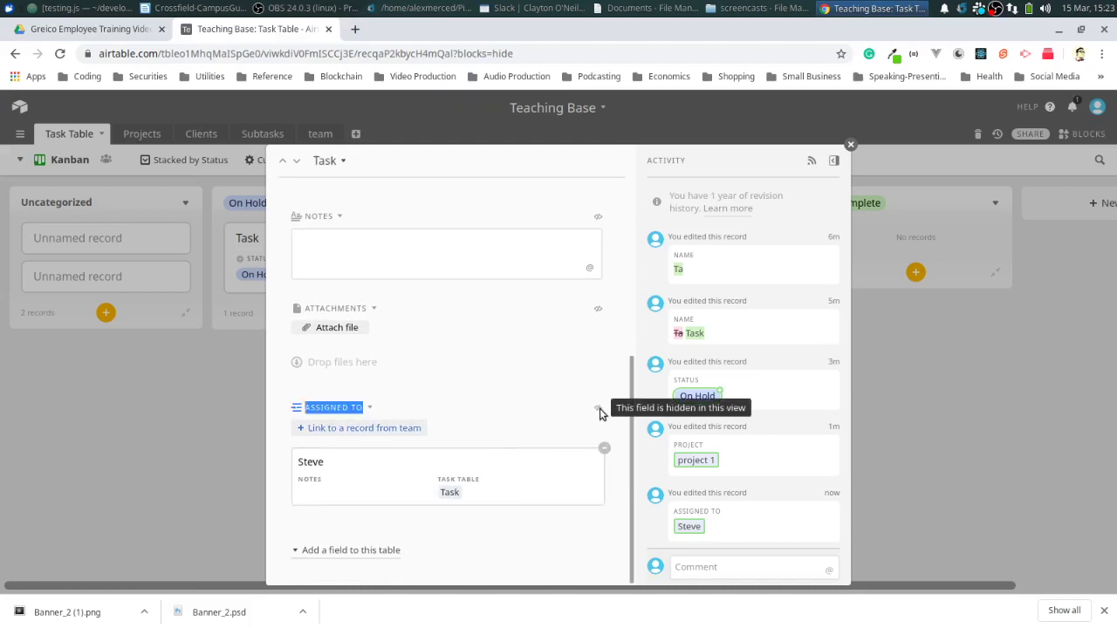
click(369, 409)
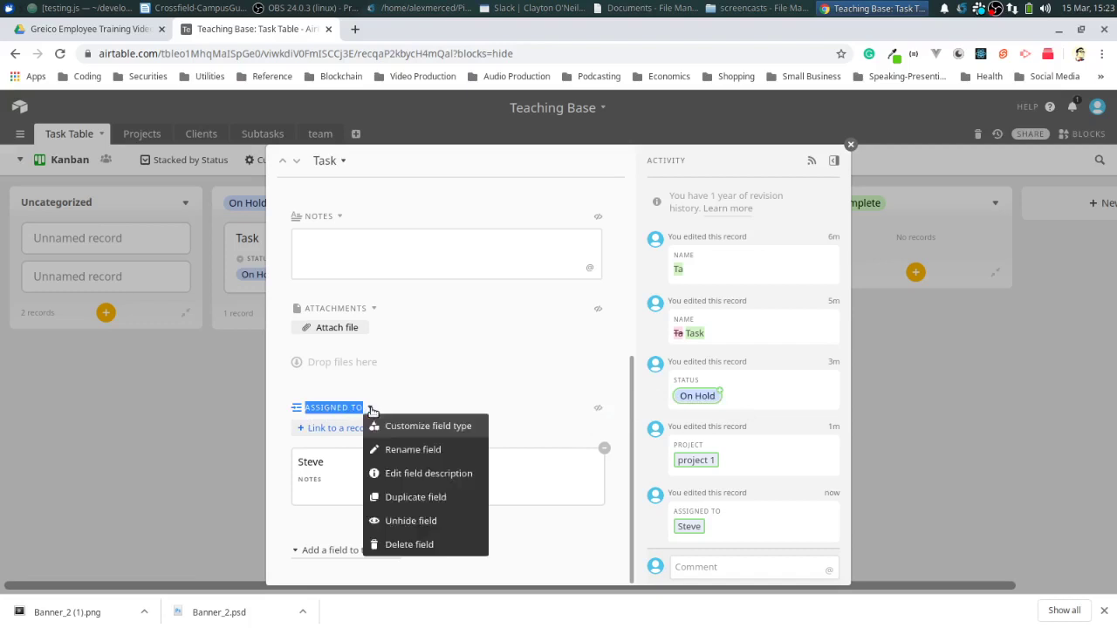
click(428, 523)
scroll(489, 427, up, 3)
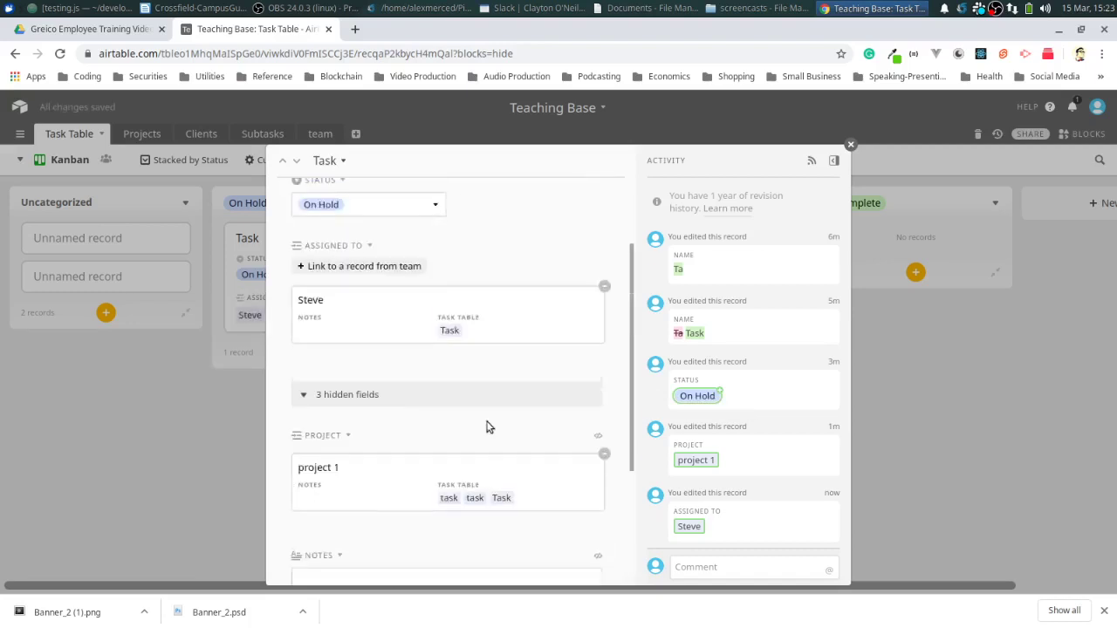
click(850, 145)
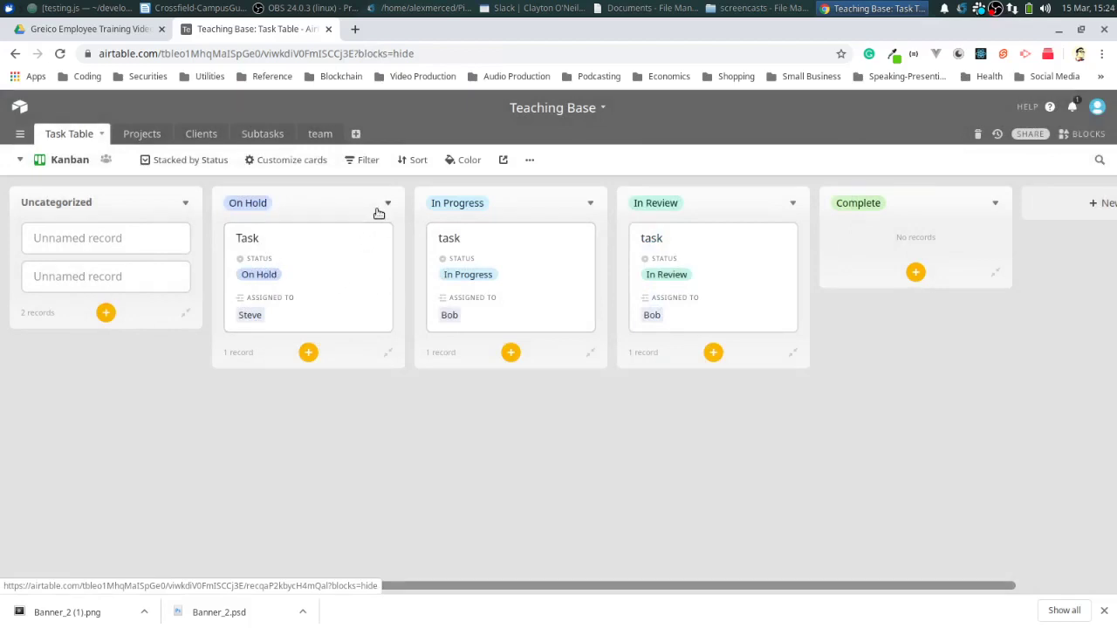
Hide the Status field from the Kanban cards through the On Hold task's record, and close the record
click(341, 306)
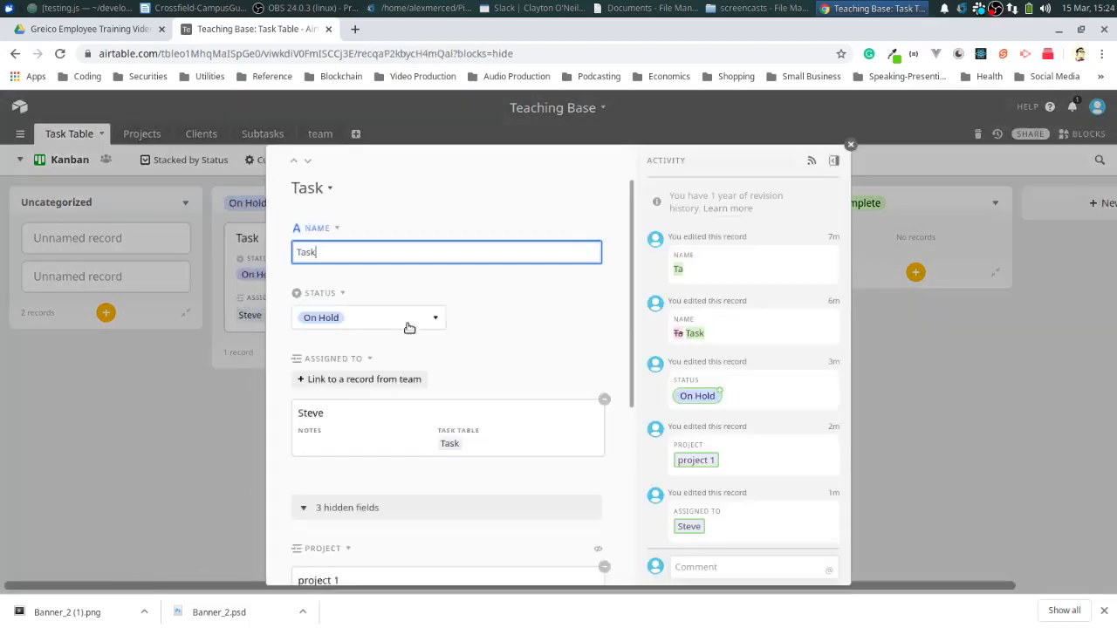
click(344, 295)
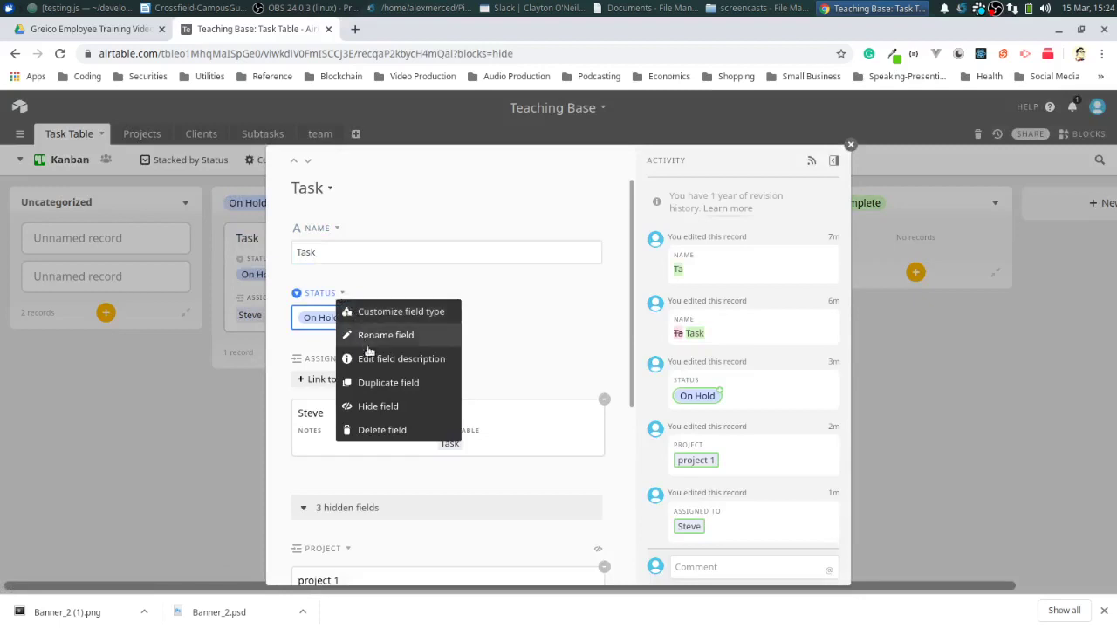
click(378, 406)
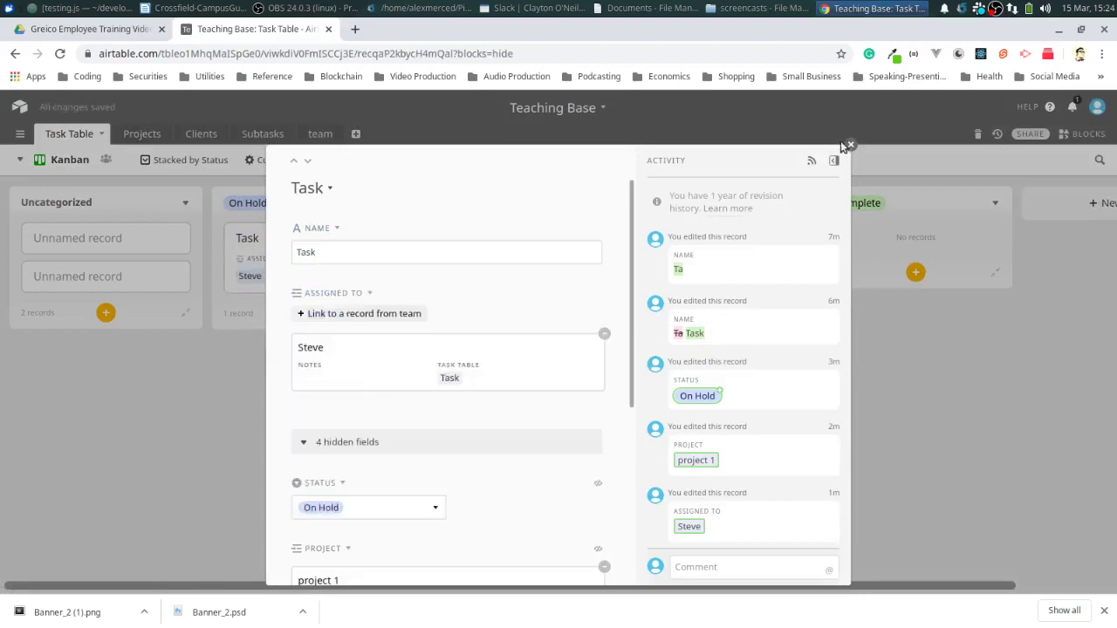
click(850, 145)
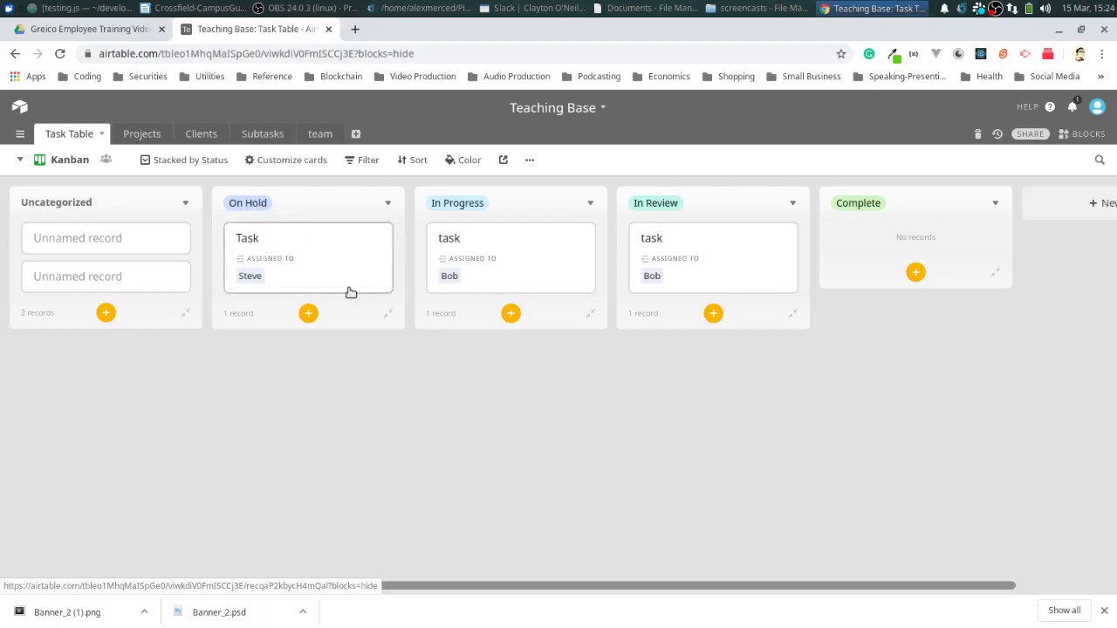
Unhide the Project field from the On Hold task's record so it shows on the Kanban cards, and check the record's remaining hidden fields
click(390, 204)
click(286, 208)
click(289, 250)
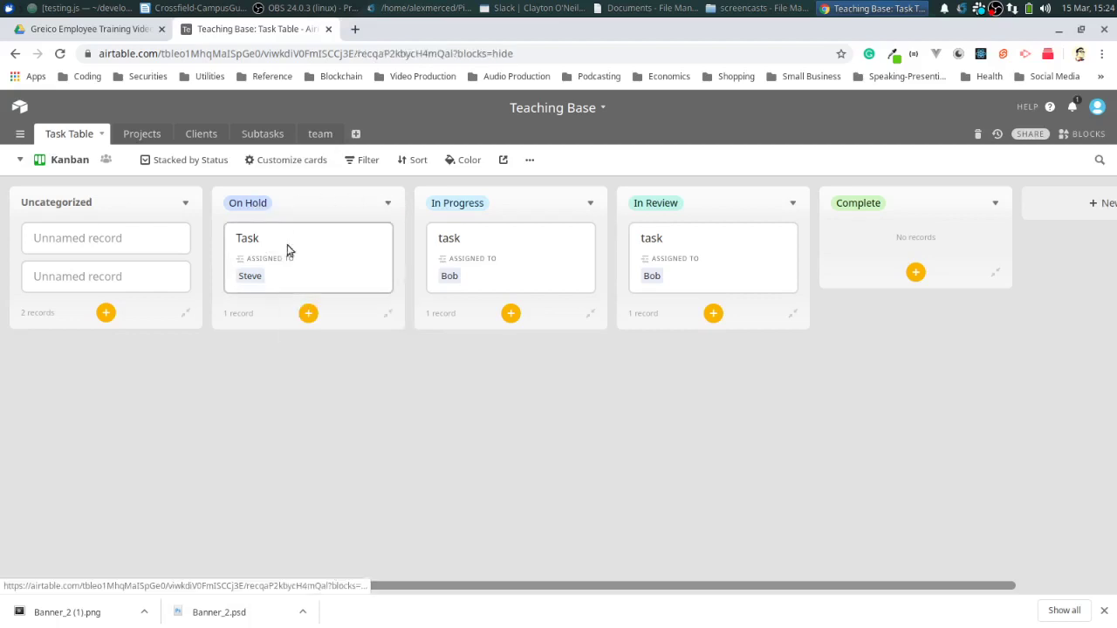
scroll(428, 363, down, 5)
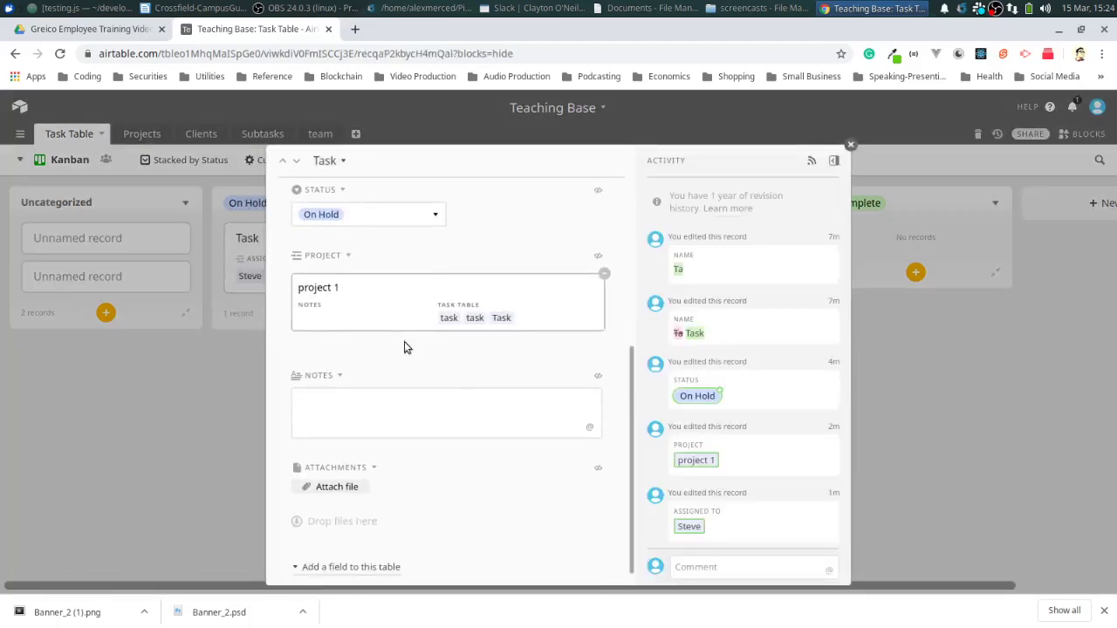
click(346, 253)
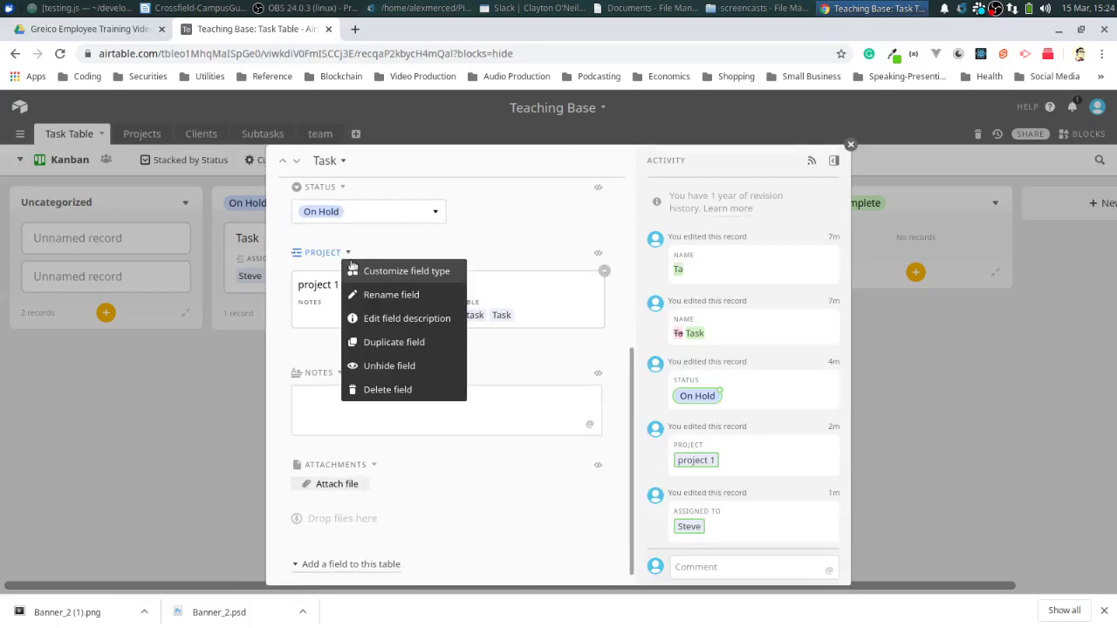
click(392, 367)
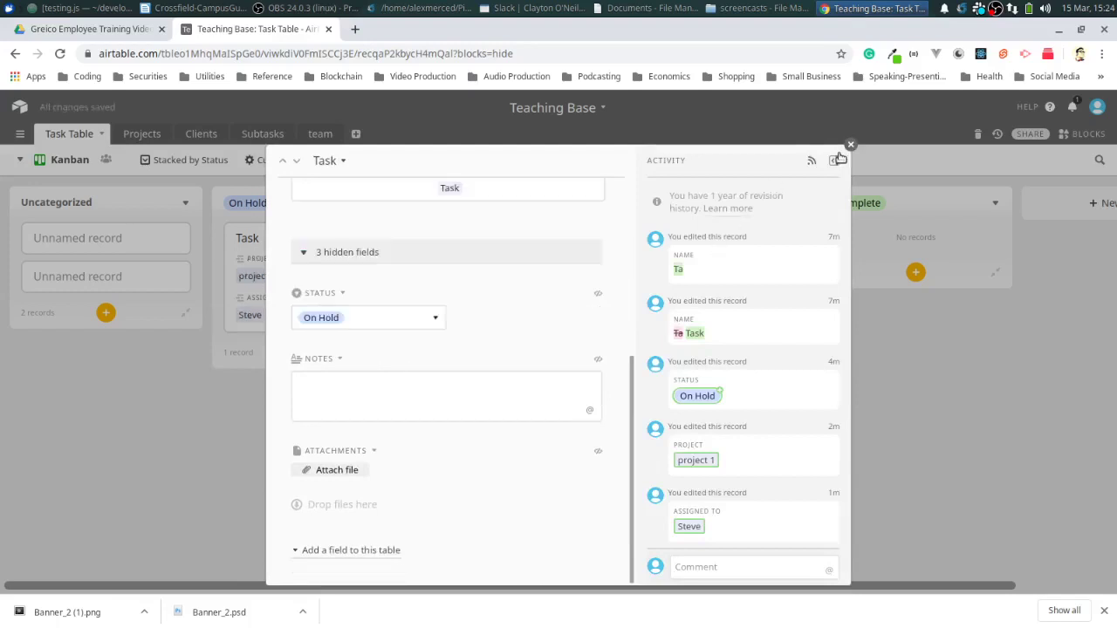
key(Escape)
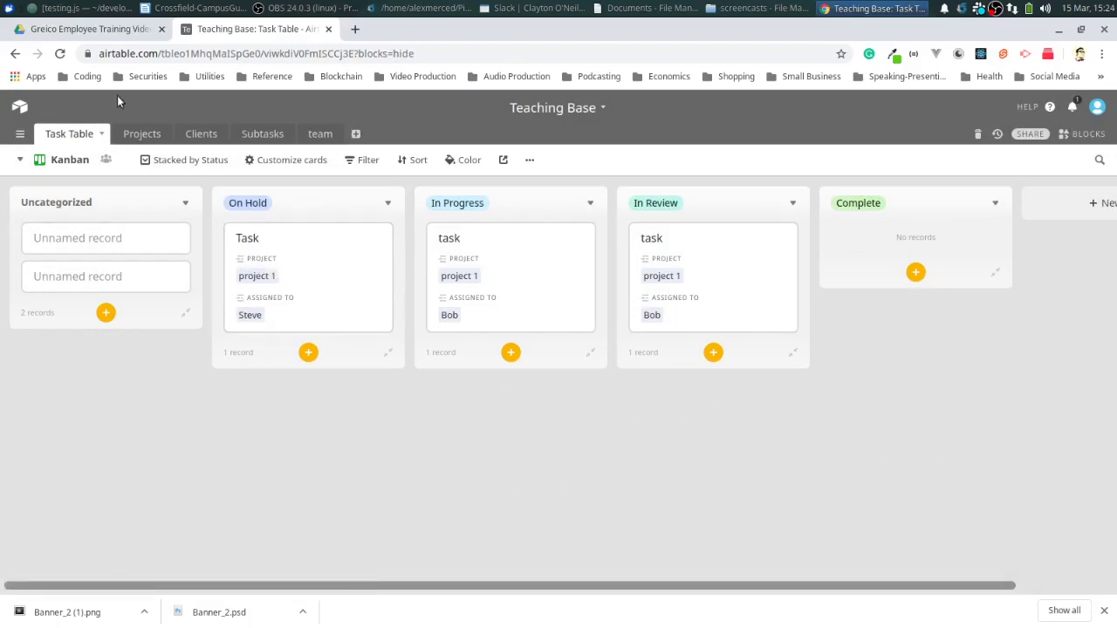
click(327, 258)
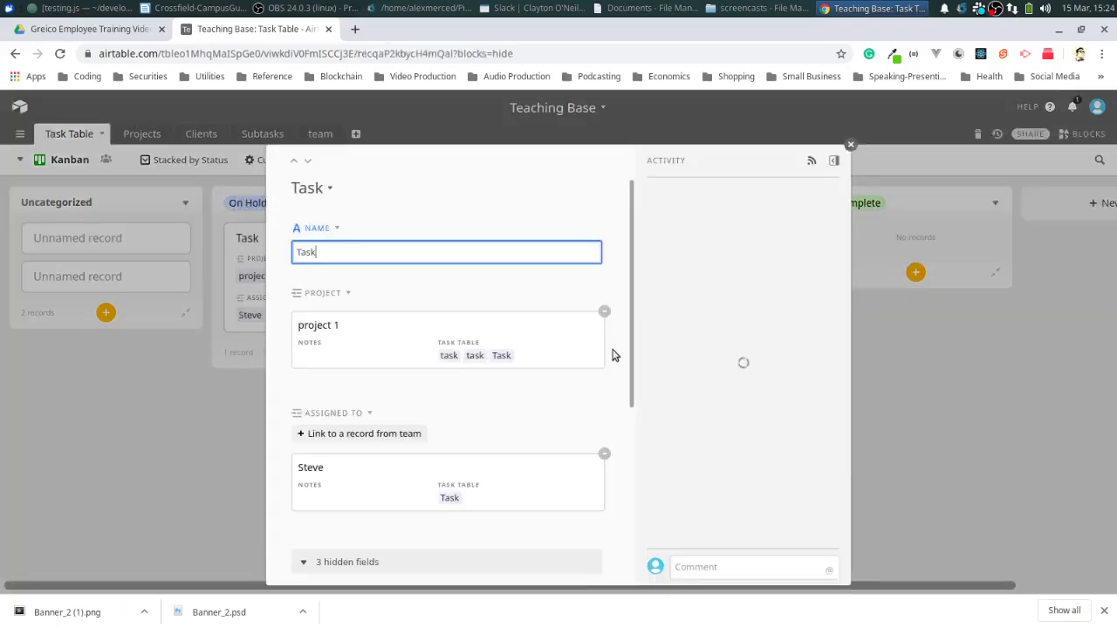
scroll(612, 354, down, 4)
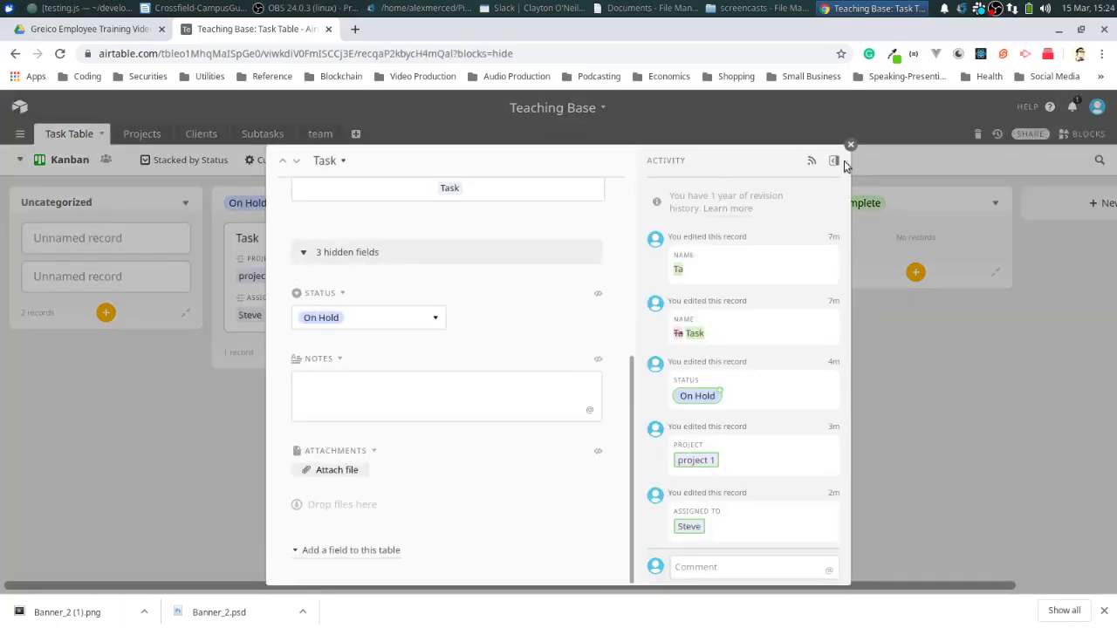
click(849, 144)
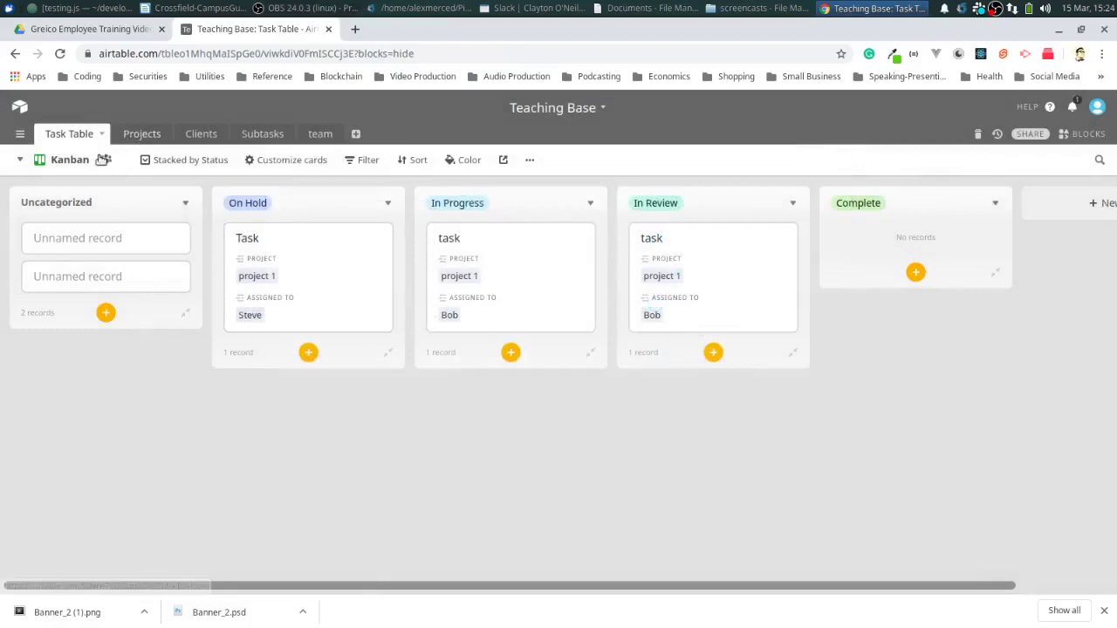
Add a Gallery view to Task Table
click(23, 161)
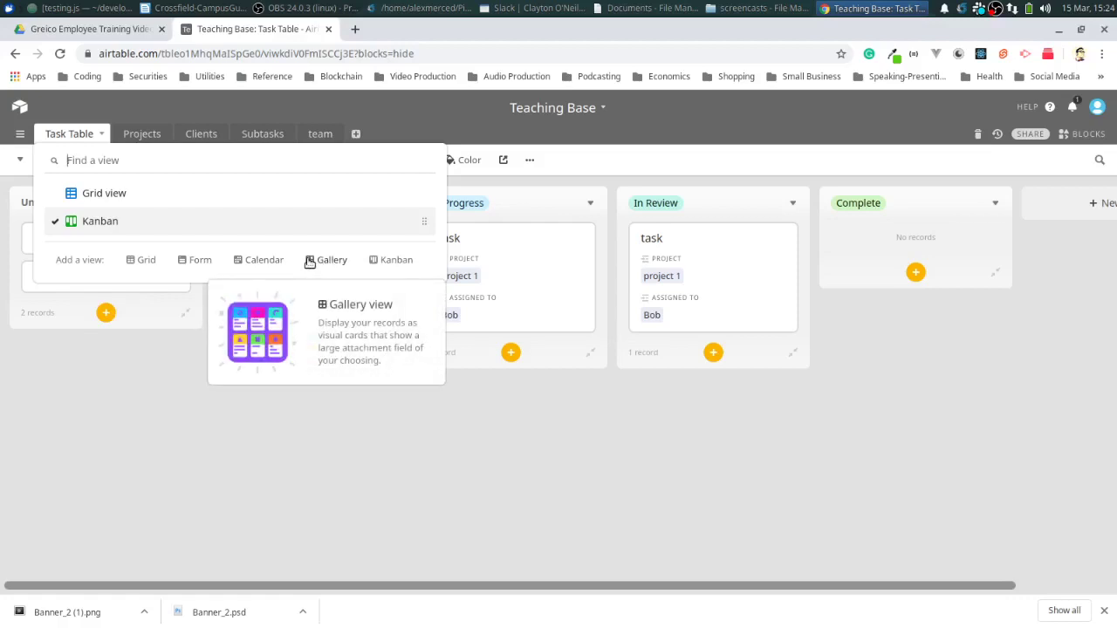
click(318, 264)
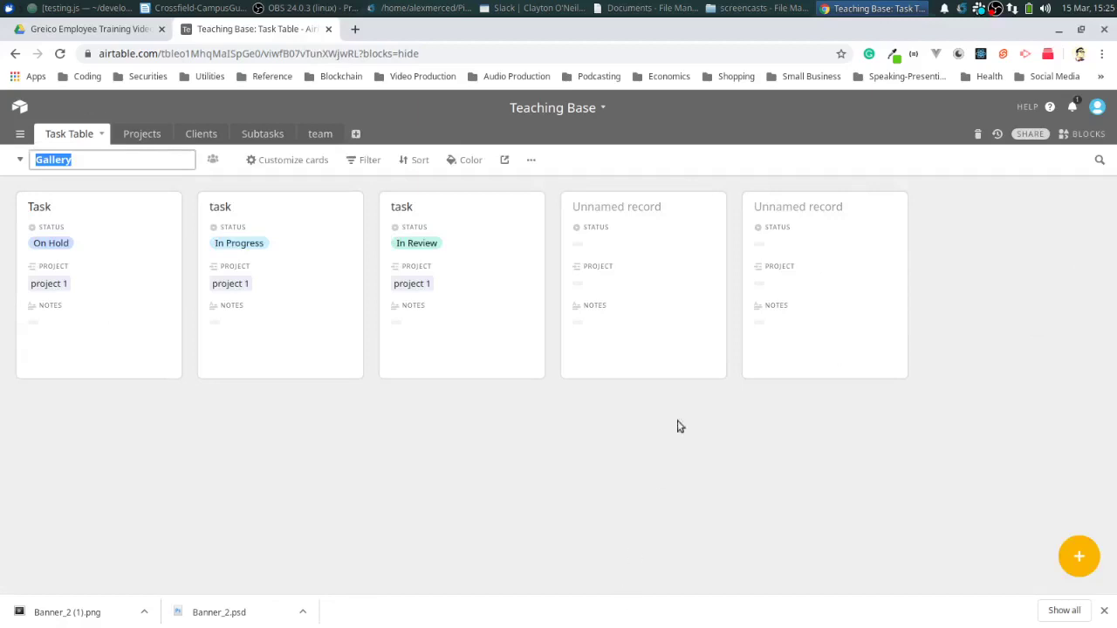
Switch Task Table to Grid view and delete the two empty records in rows 4 and 5
click(19, 160)
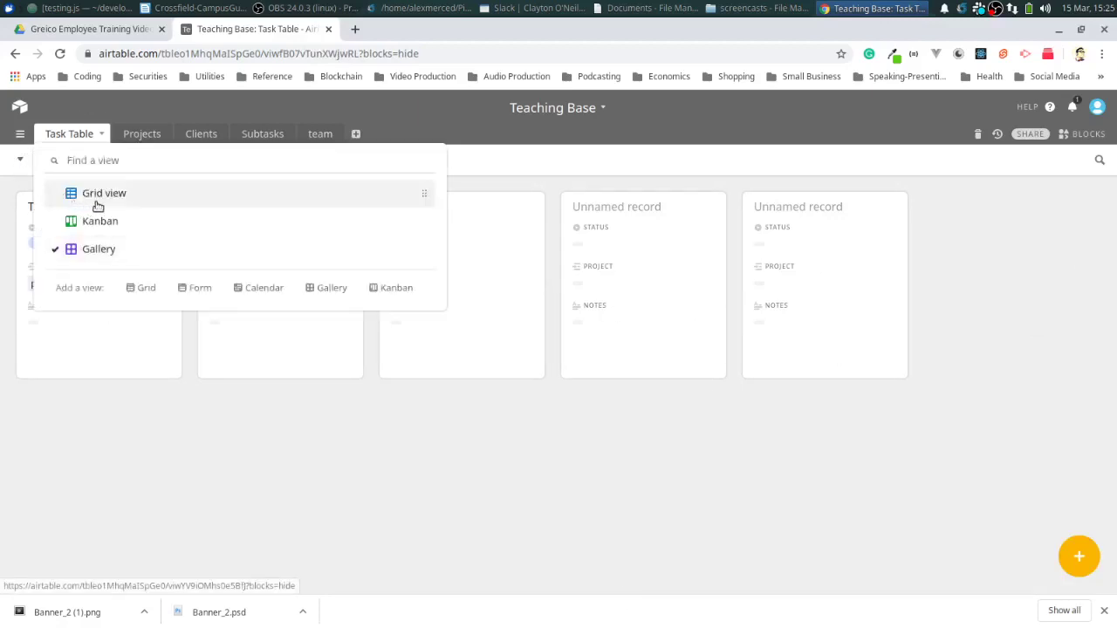
click(98, 195)
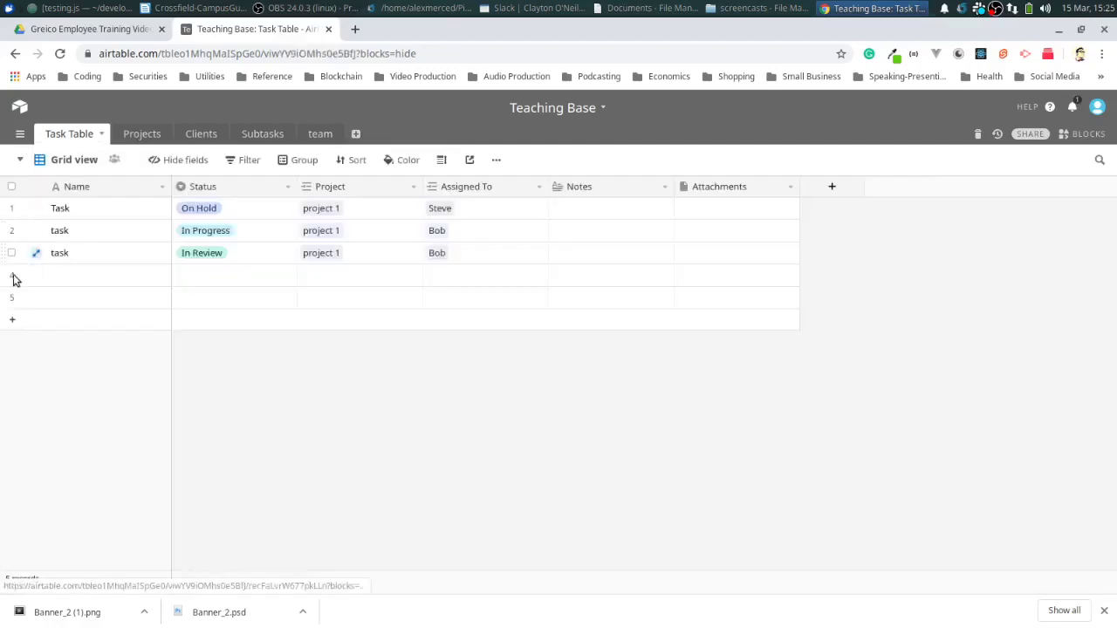
click(11, 276)
click(13, 298)
right_click(13, 298)
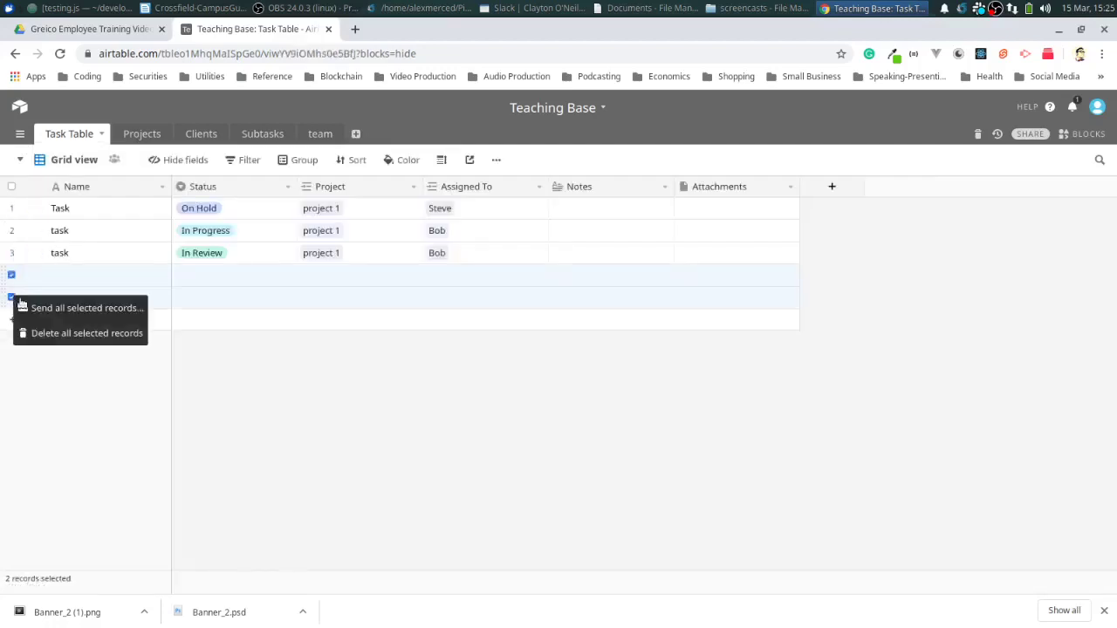
click(54, 333)
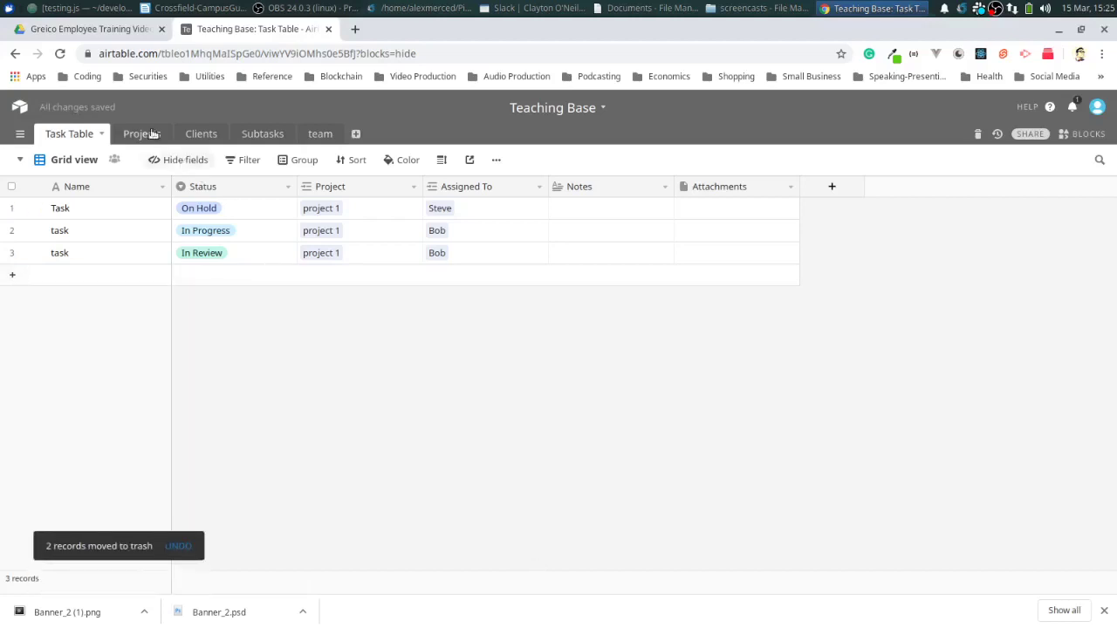
Insert a Subtasks field after Assigned To in Task Table, linking to records in the Subtasks table
click(540, 188)
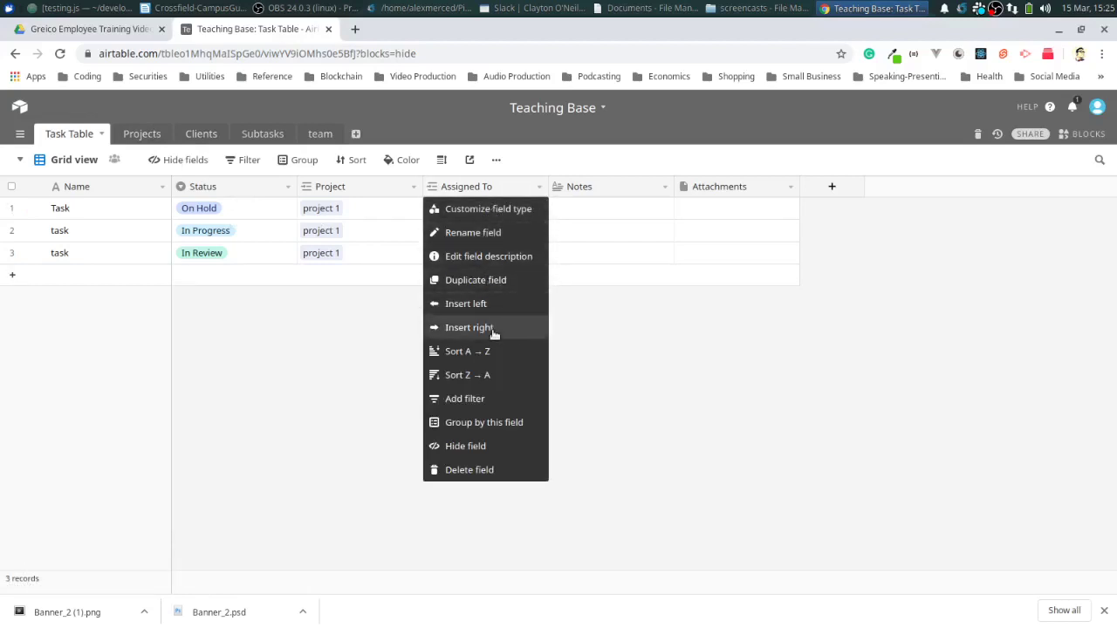
click(494, 329)
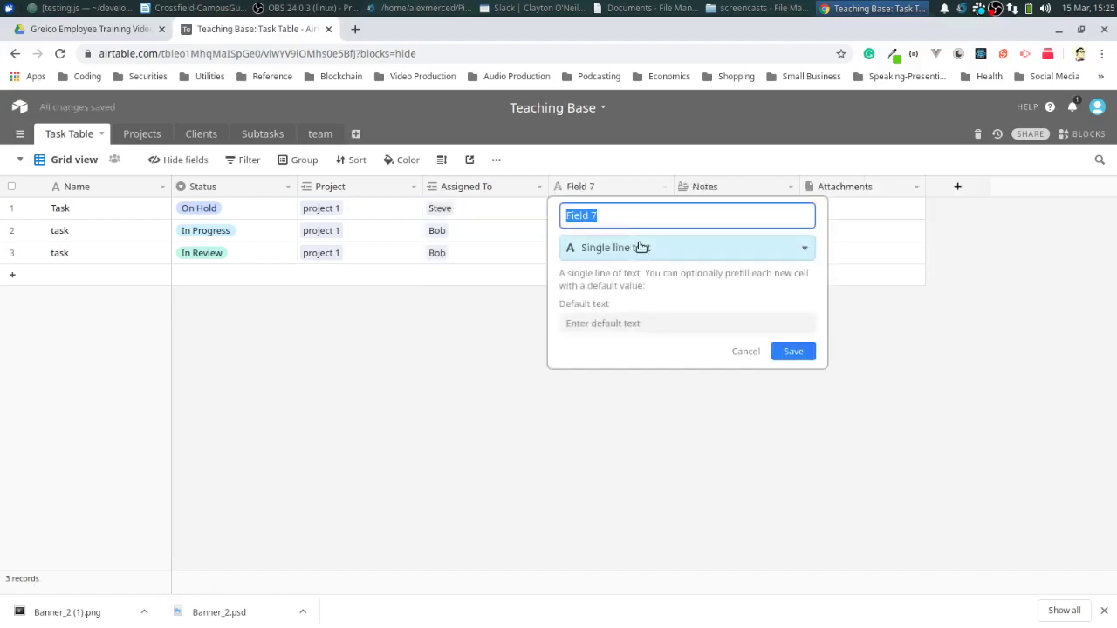
text(Subtasks)
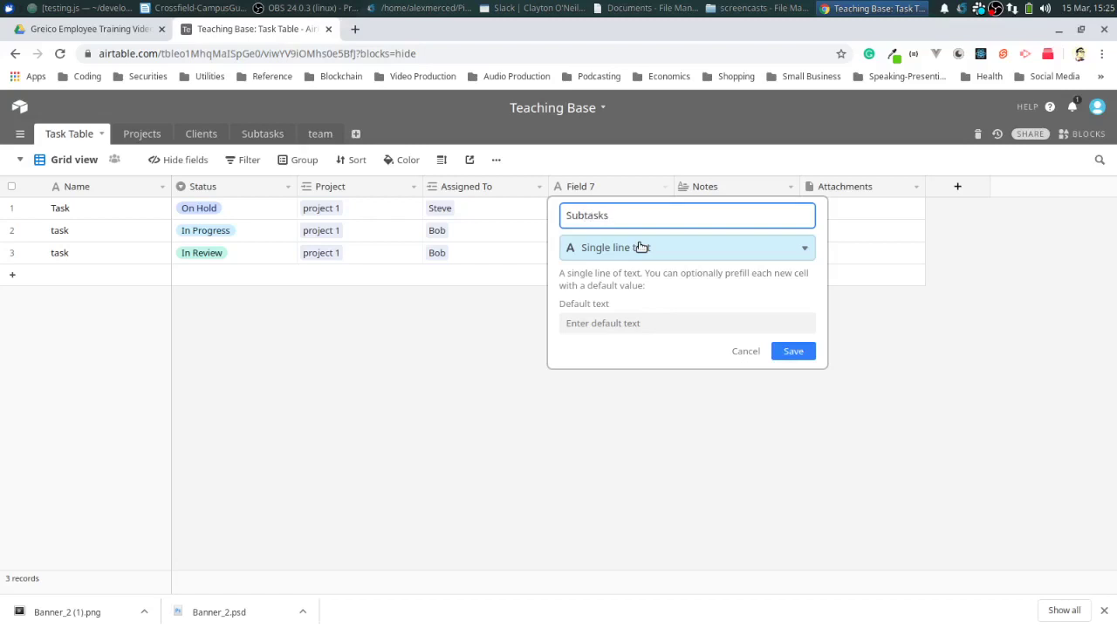
click(641, 248)
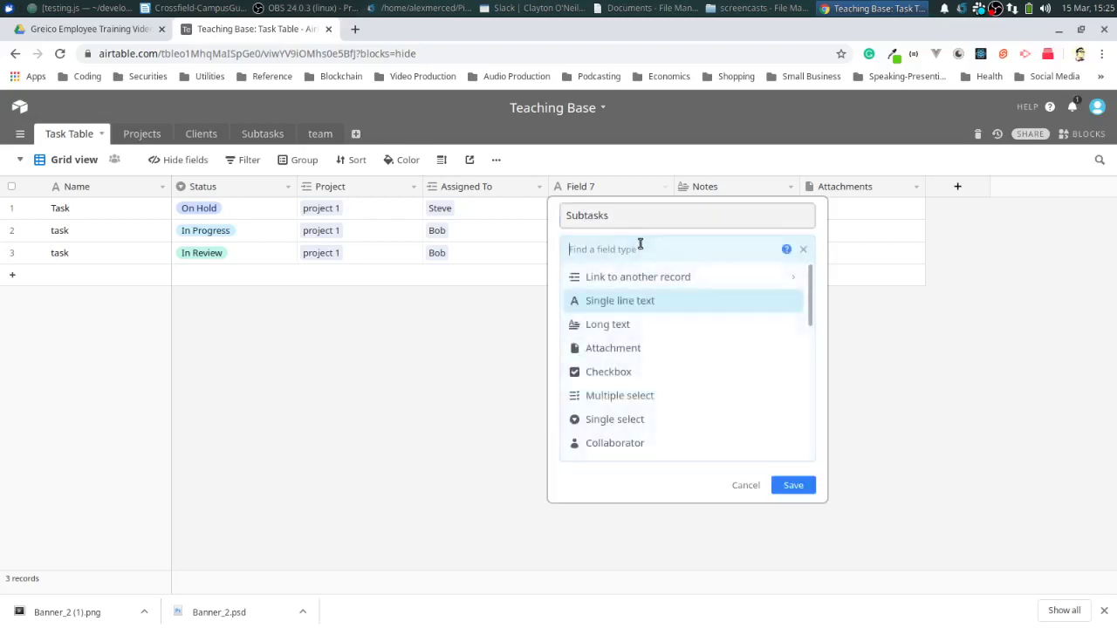
click(637, 287)
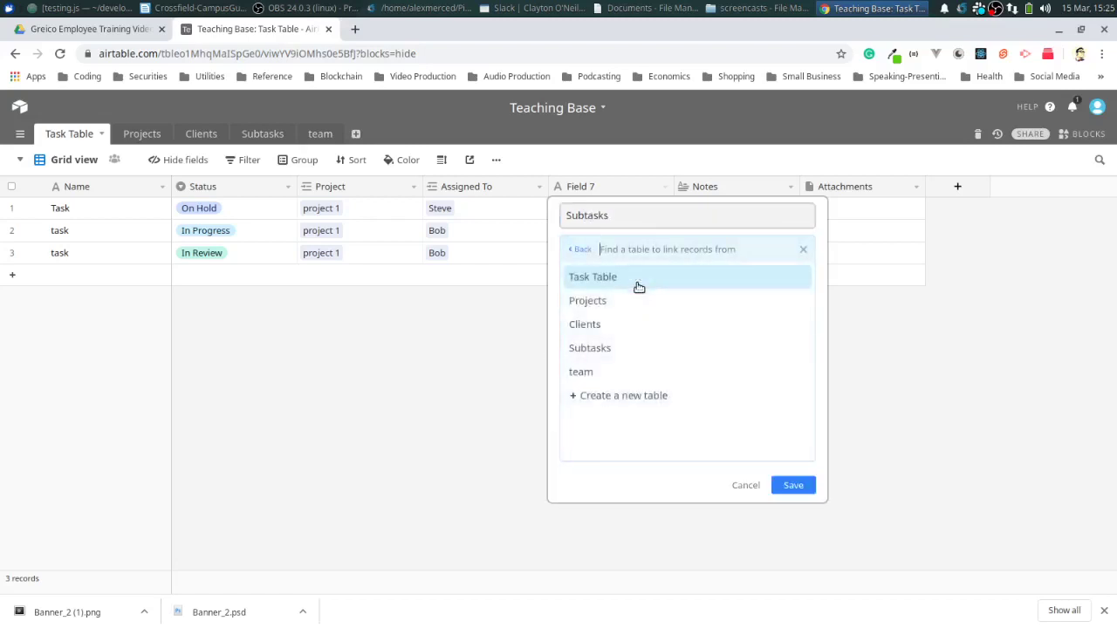
click(602, 348)
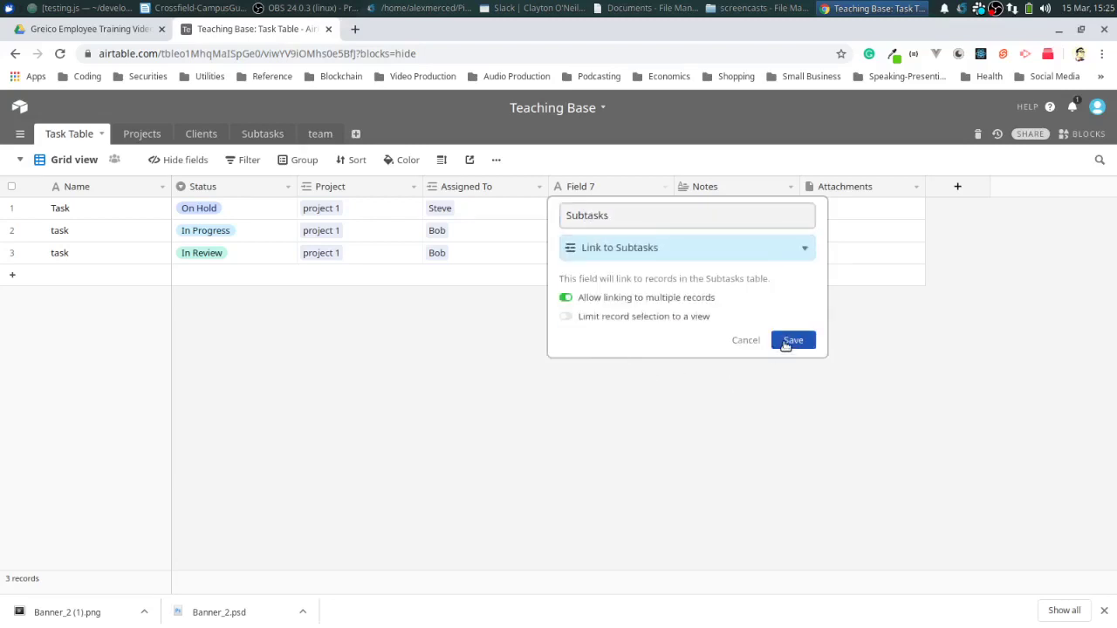
click(788, 341)
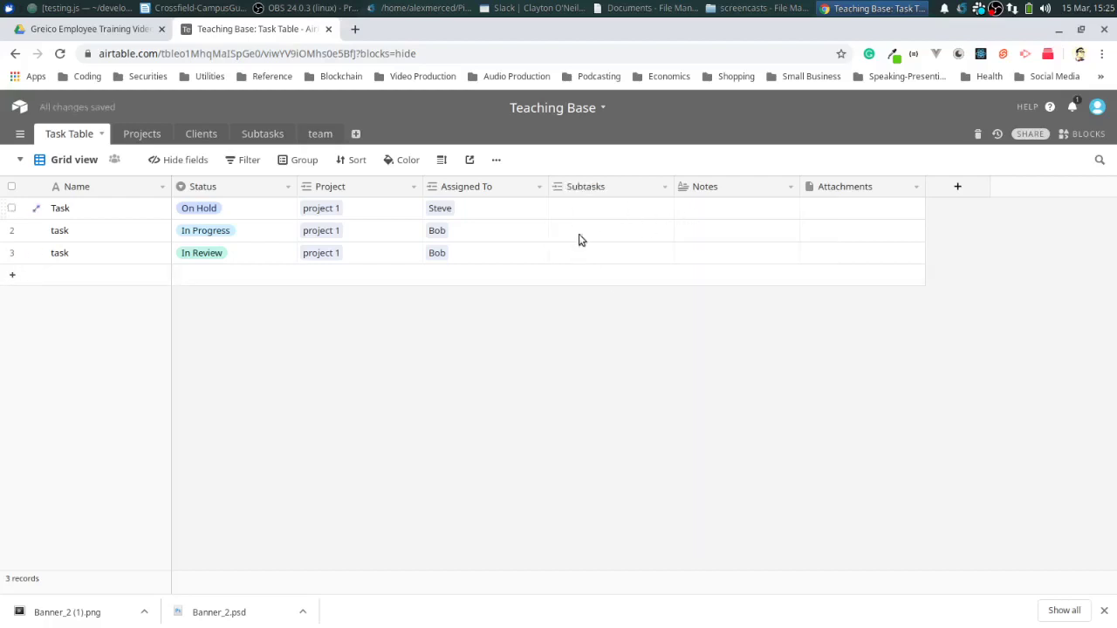
In the Subtasks table, disallow linking to multiple records for the Task Table field and save it
click(248, 139)
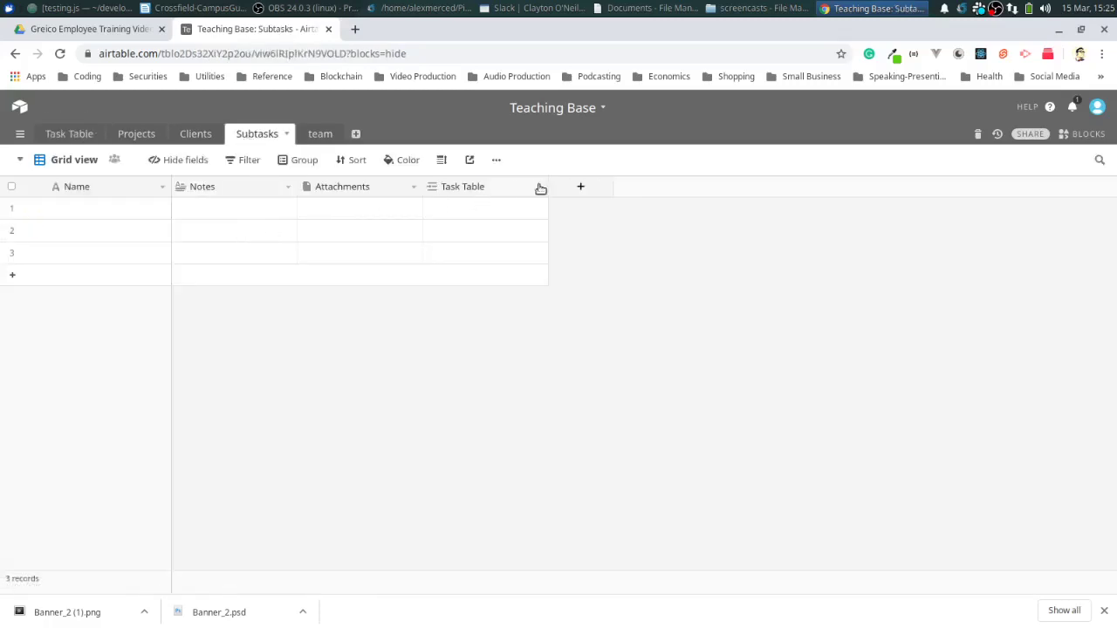
click(540, 188)
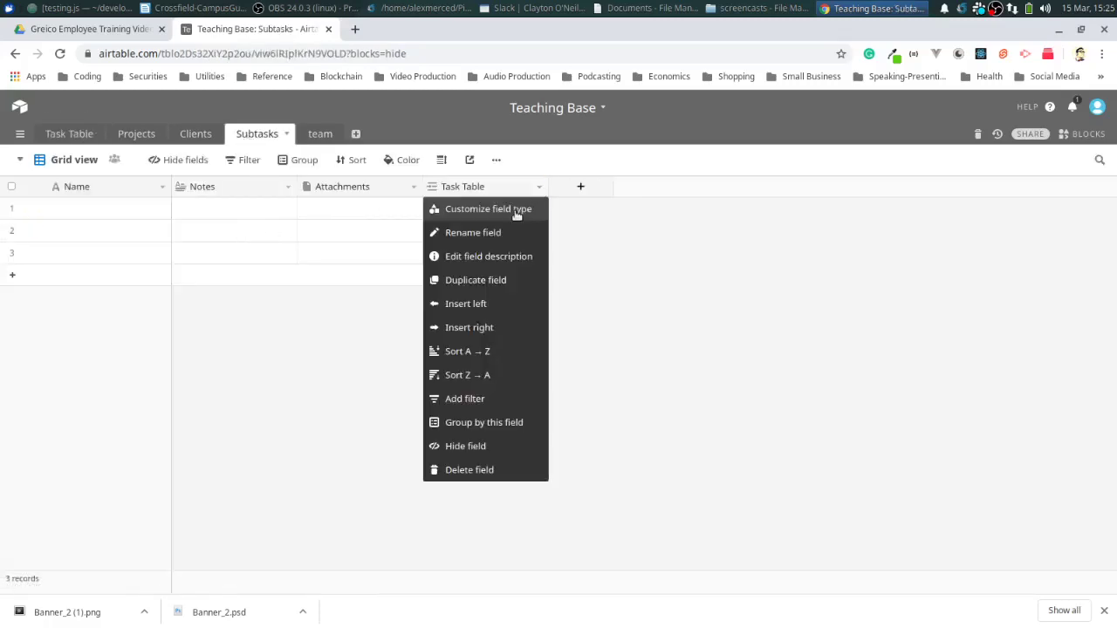
click(517, 210)
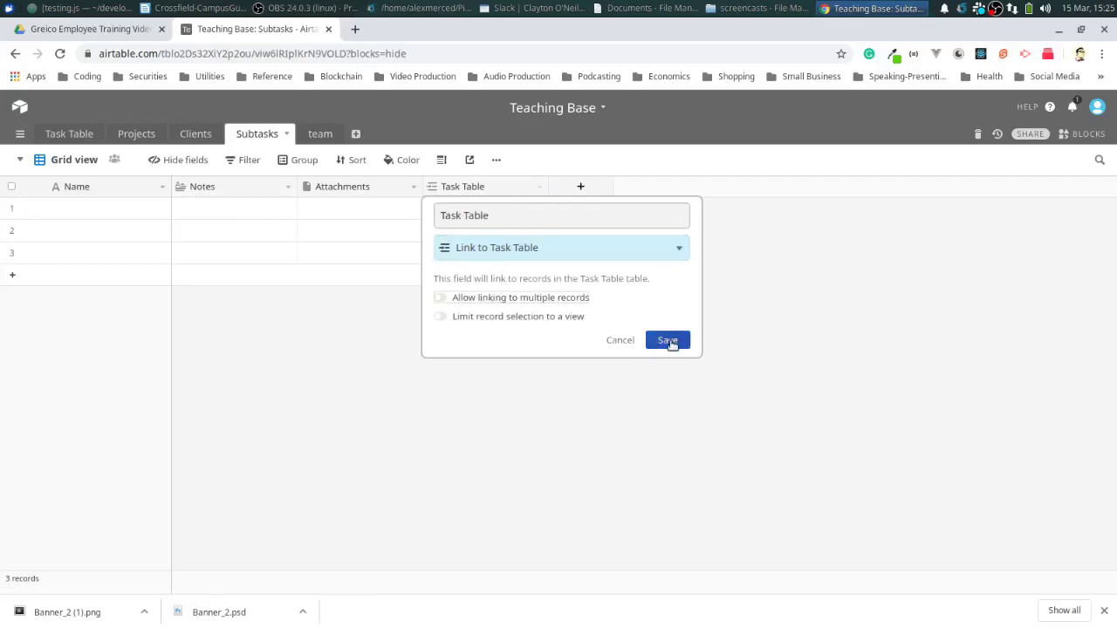
click(668, 341)
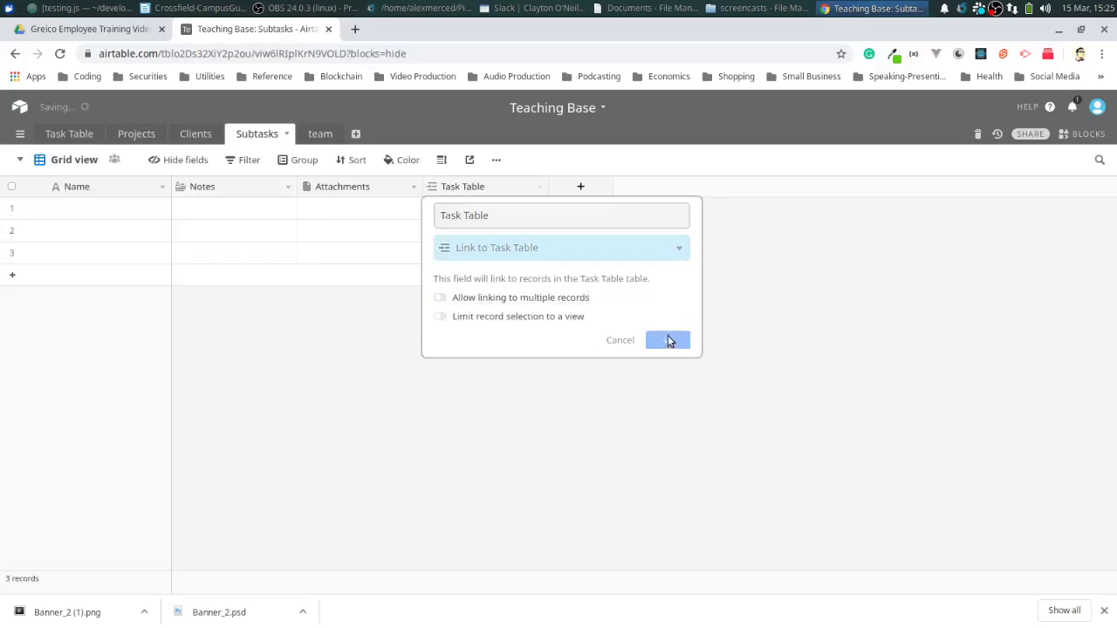
Name the three subtask records sdfasdf, sdfsdfadsf and sdfsadfsdfs
click(103, 218)
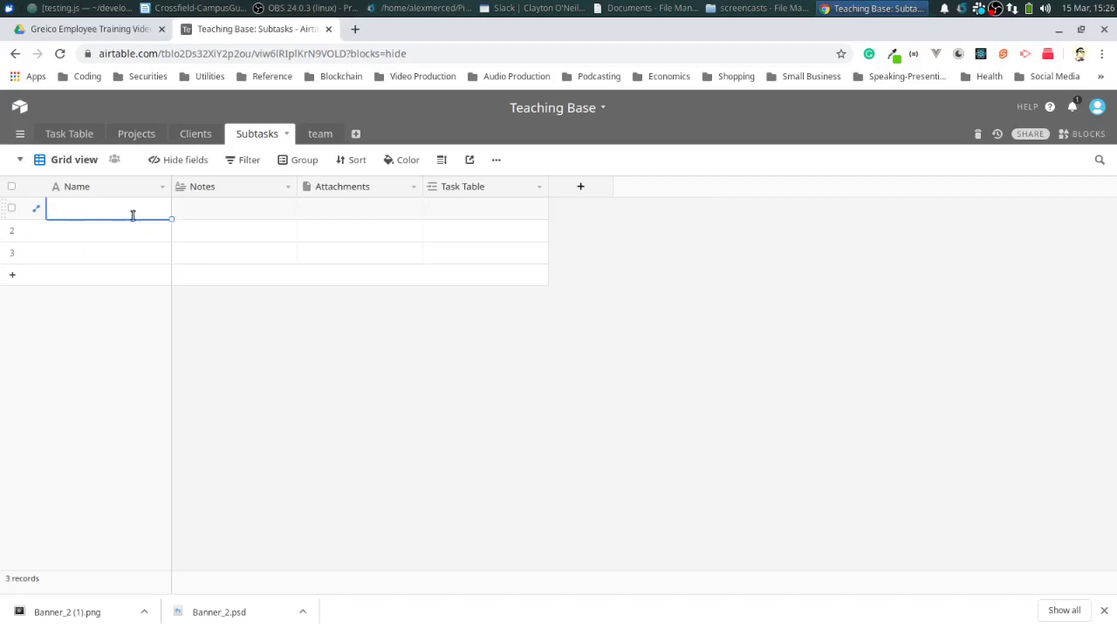
text(sdfasdf)
click(115, 230)
text(sdfsdfadsf)
click(110, 256)
text(sd)
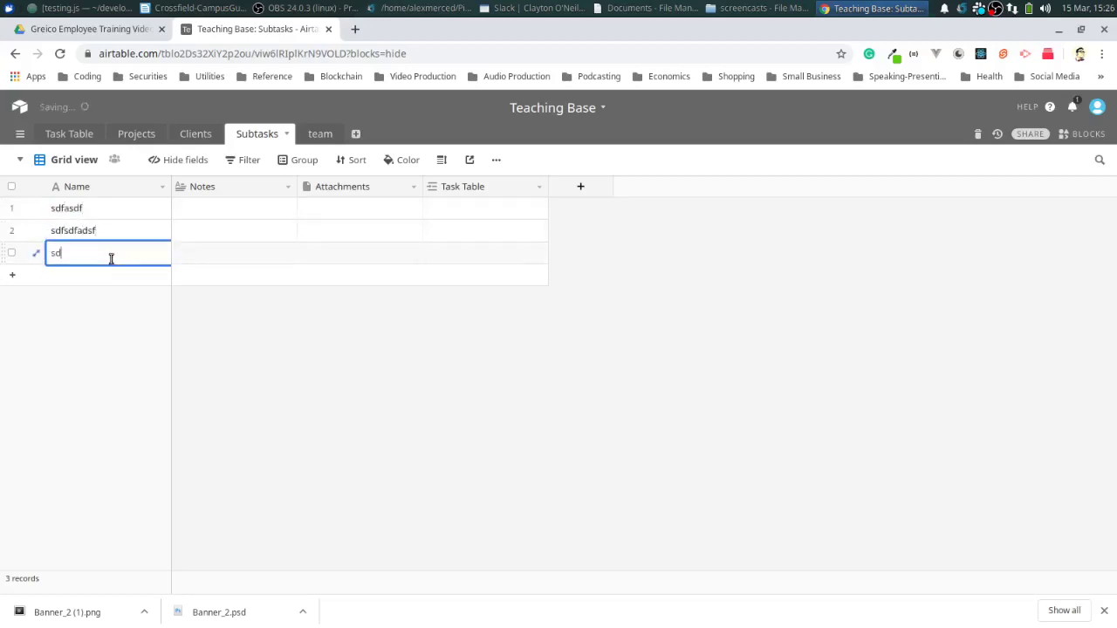
text(fsadfsdfs)
Link the first subtask to the In Progress task and the second subtask to the In Review task
click(474, 211)
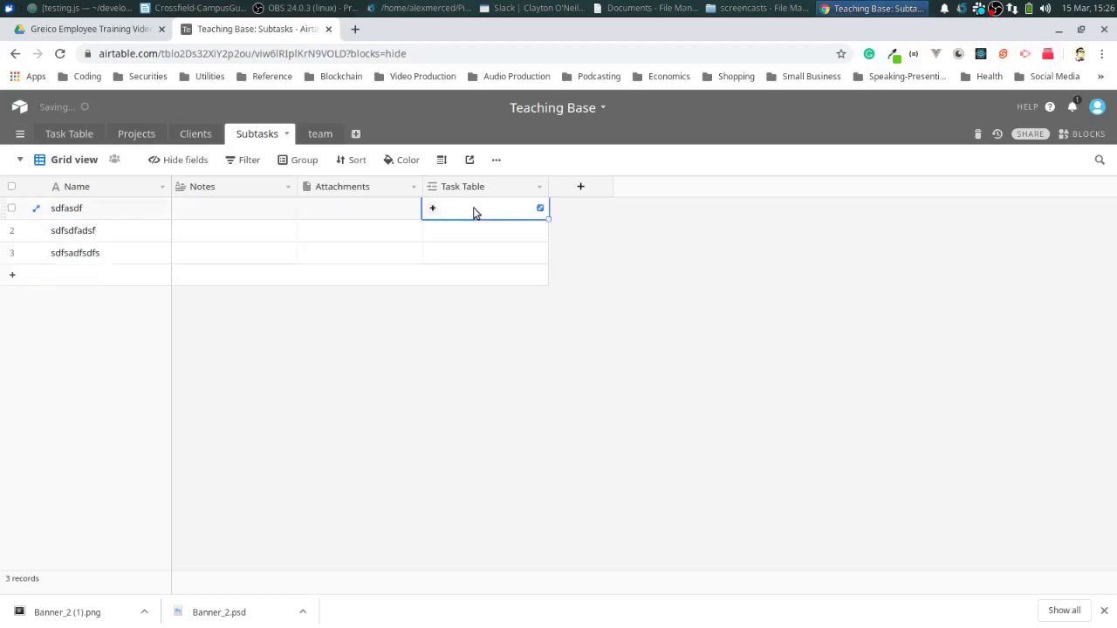
click(432, 210)
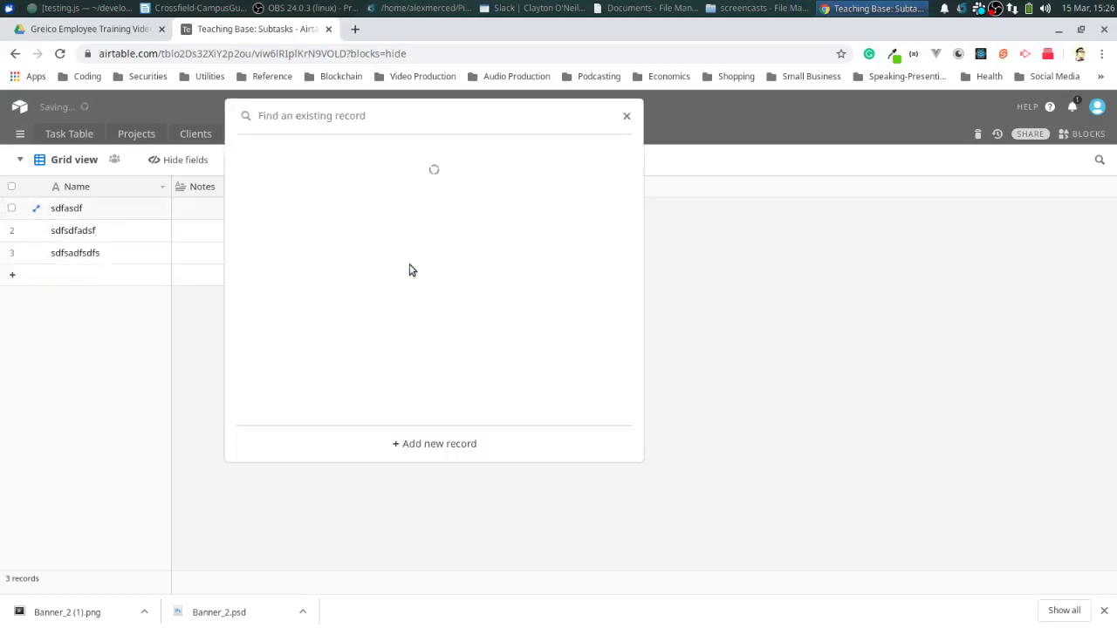
click(315, 229)
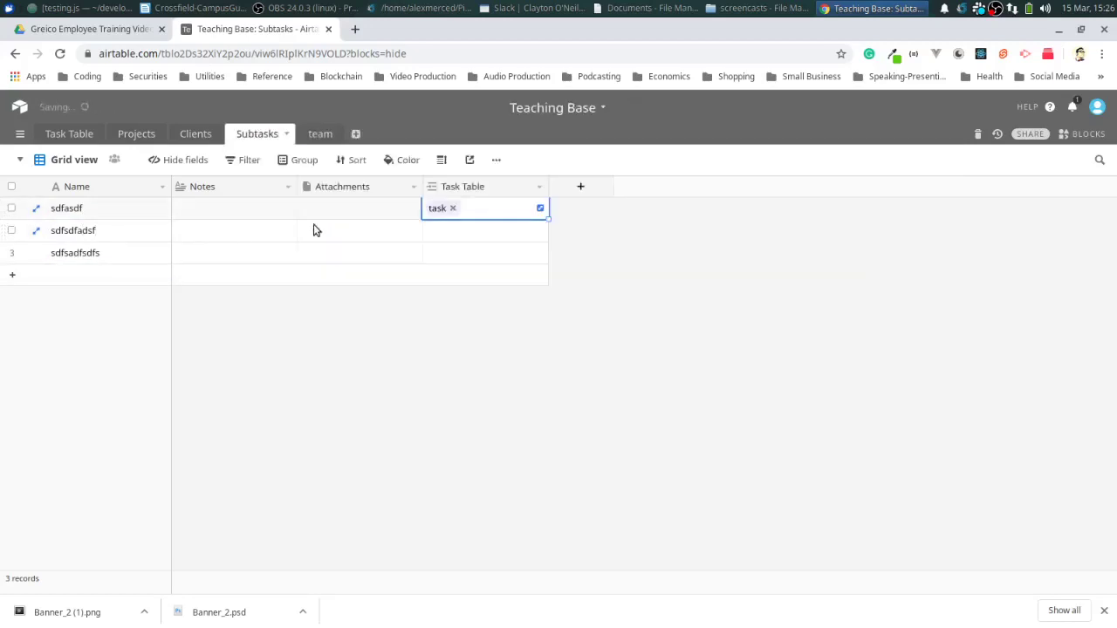
click(460, 236)
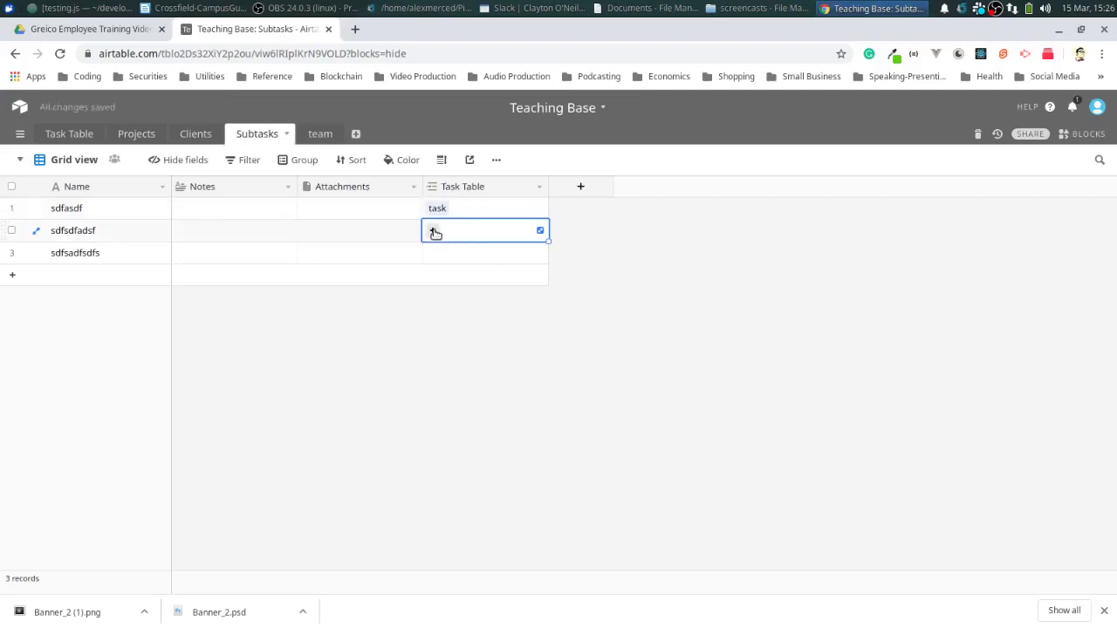
click(432, 230)
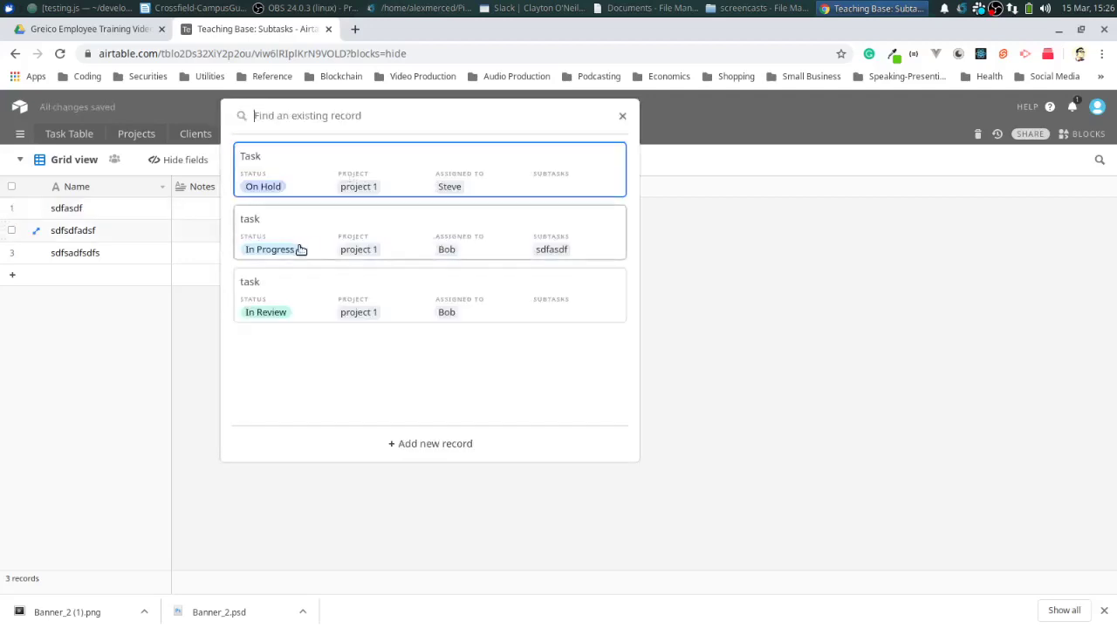
click(285, 311)
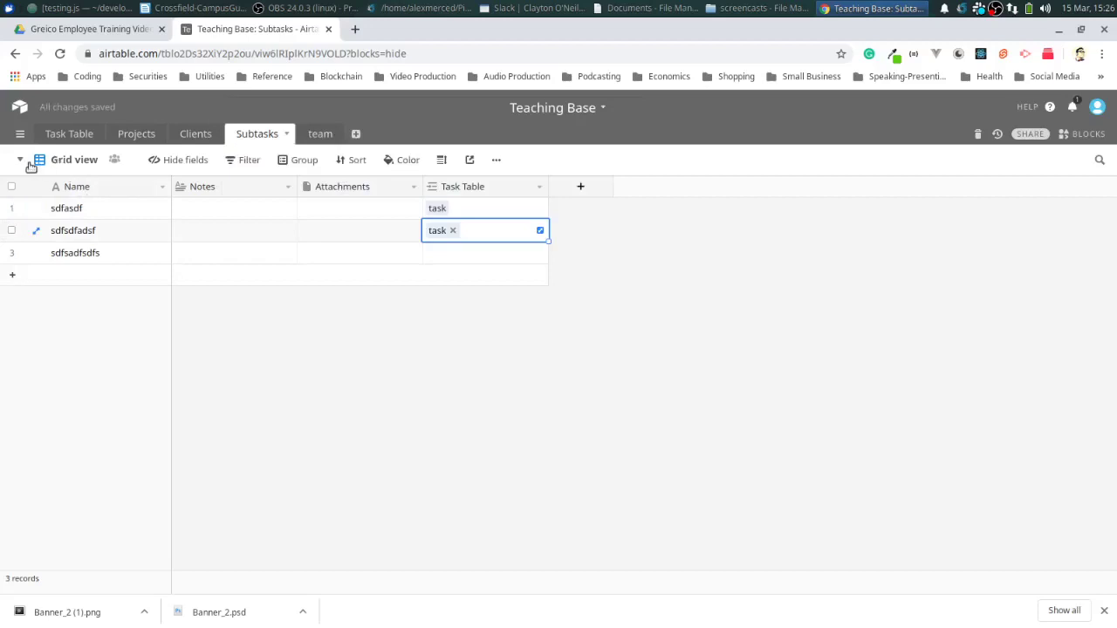
Add a Kanban view to the Subtasks table without choosing a grouping field, and return to Grid view
click(25, 161)
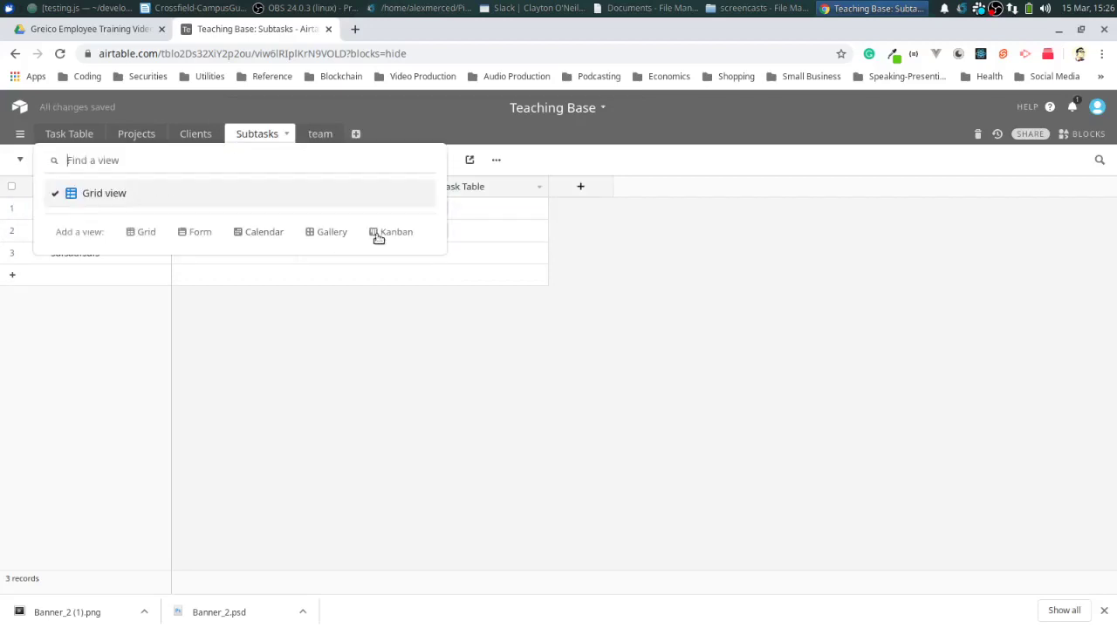
click(378, 234)
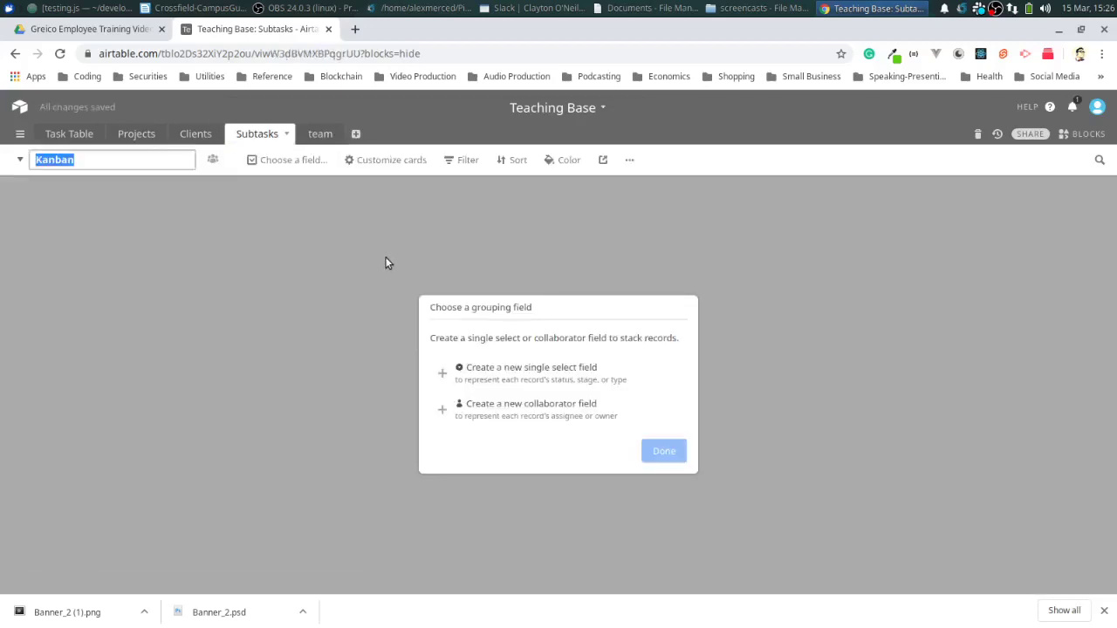
click(465, 337)
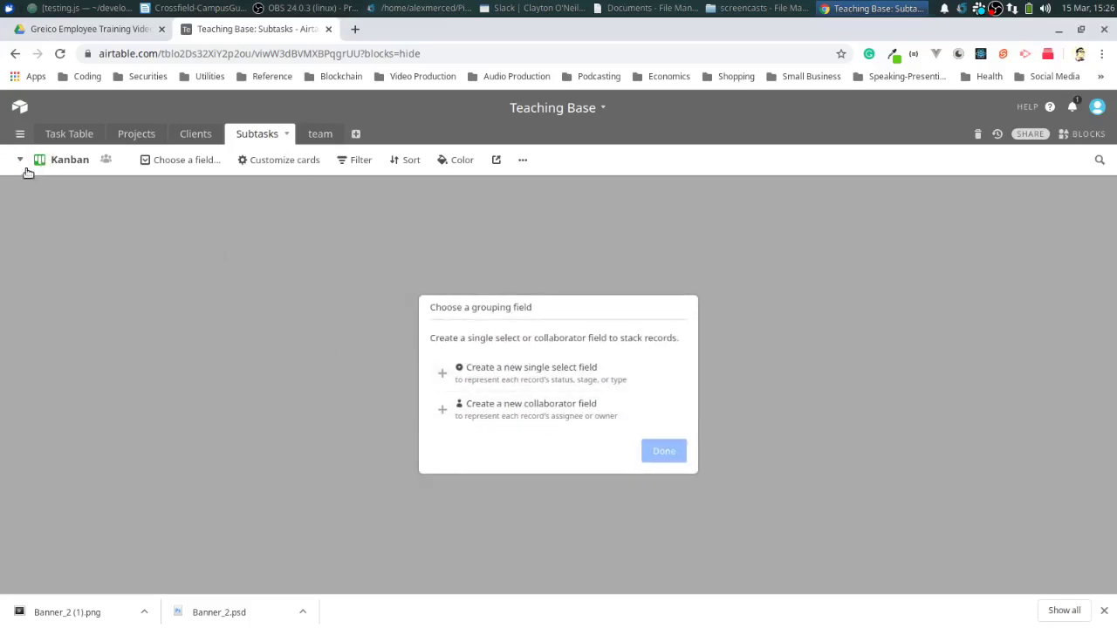
click(28, 170)
click(97, 199)
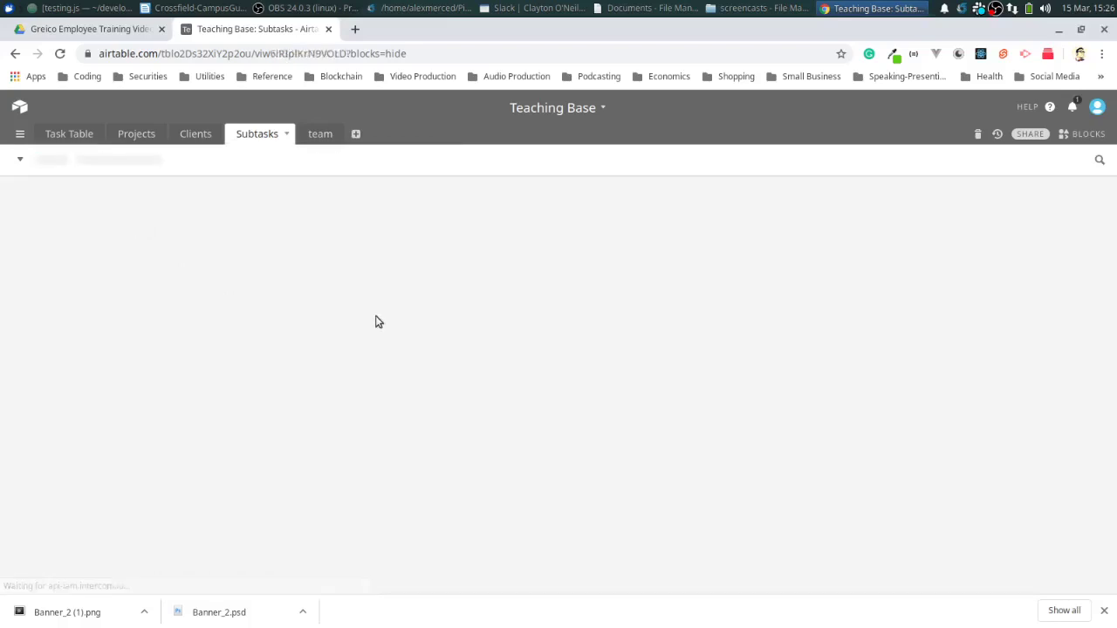
Return to Task Table, insert a new field before Status, and browse the available field types without changing its type
click(196, 135)
click(140, 137)
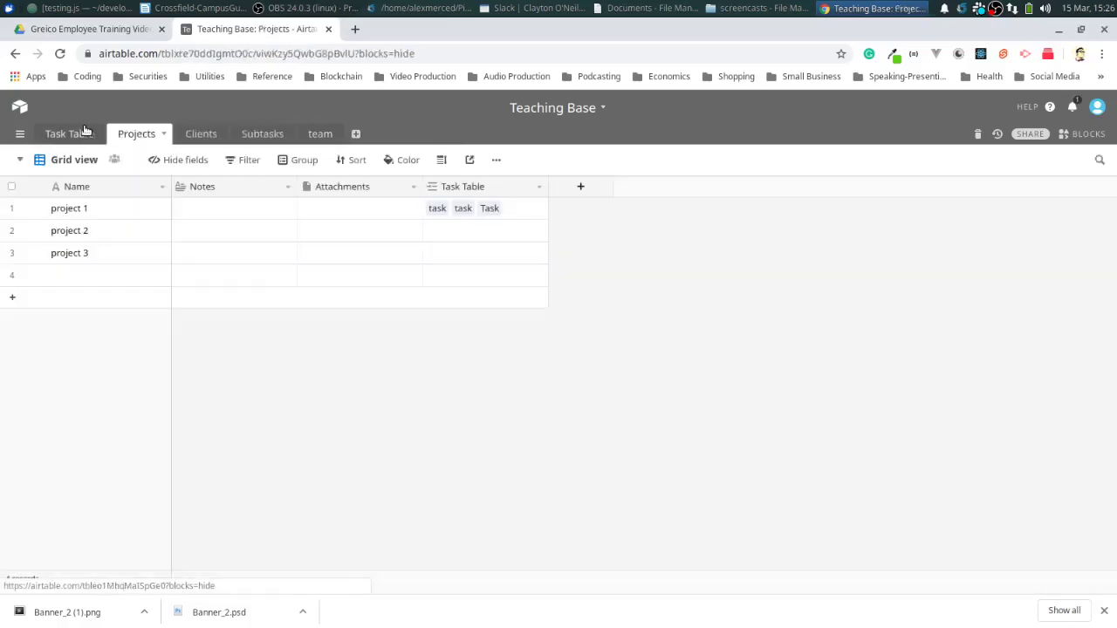
click(84, 131)
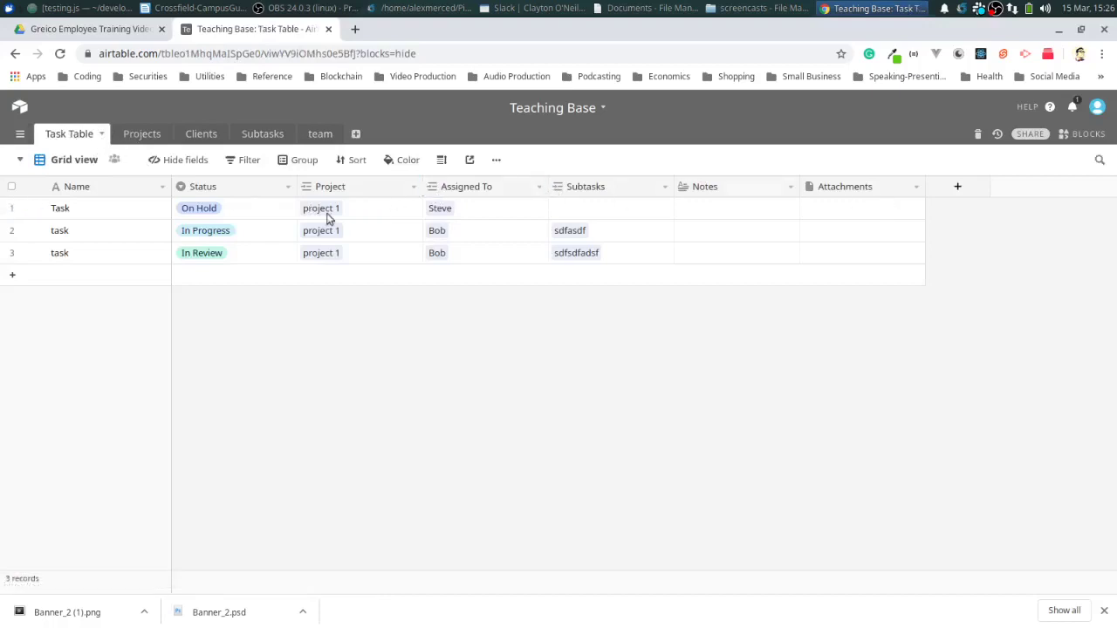
click(285, 186)
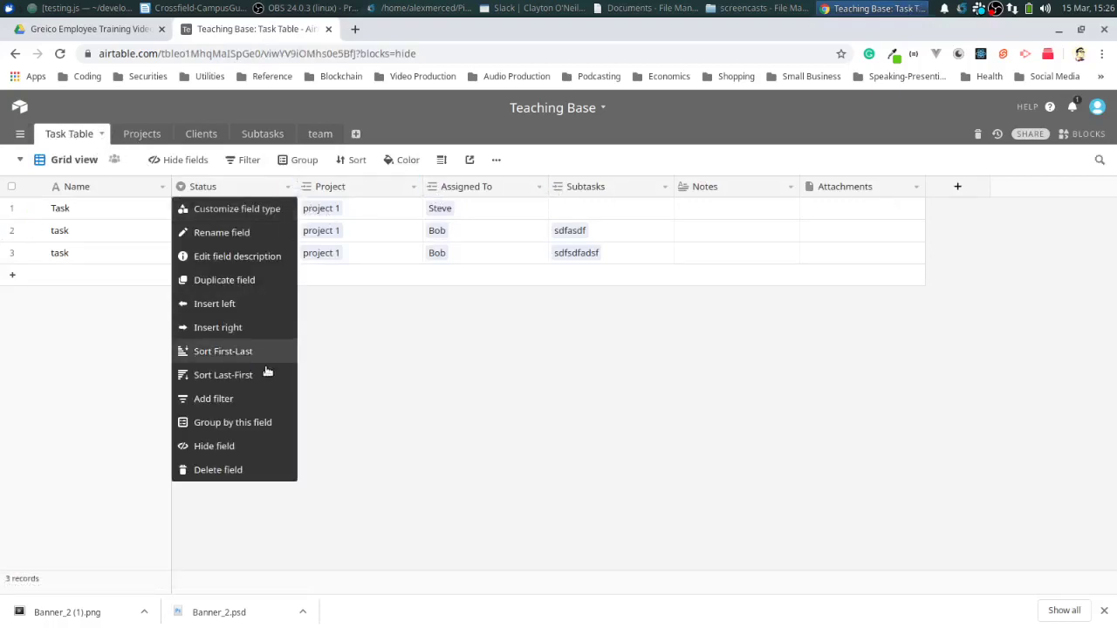
click(227, 303)
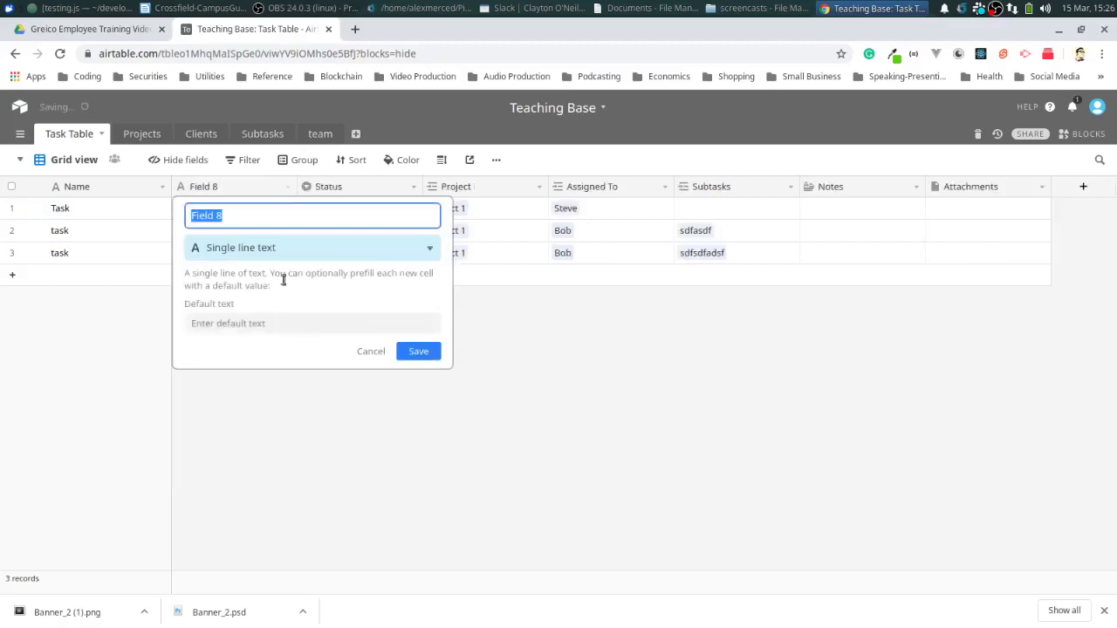
click(429, 250)
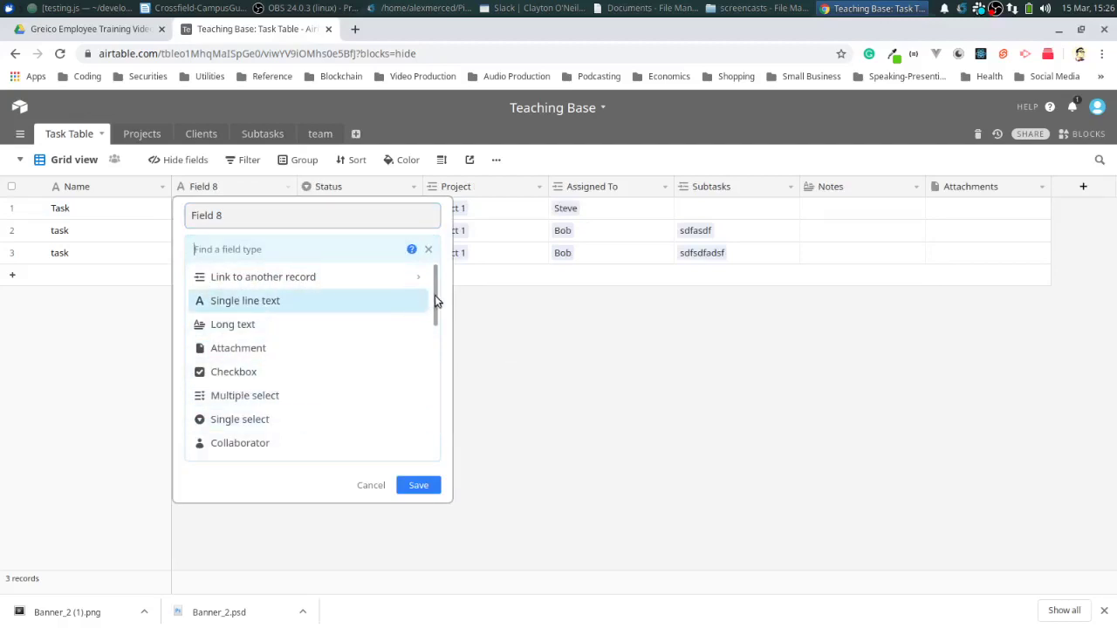
scroll(434, 295, down, 2)
scroll(429, 341, down, 1)
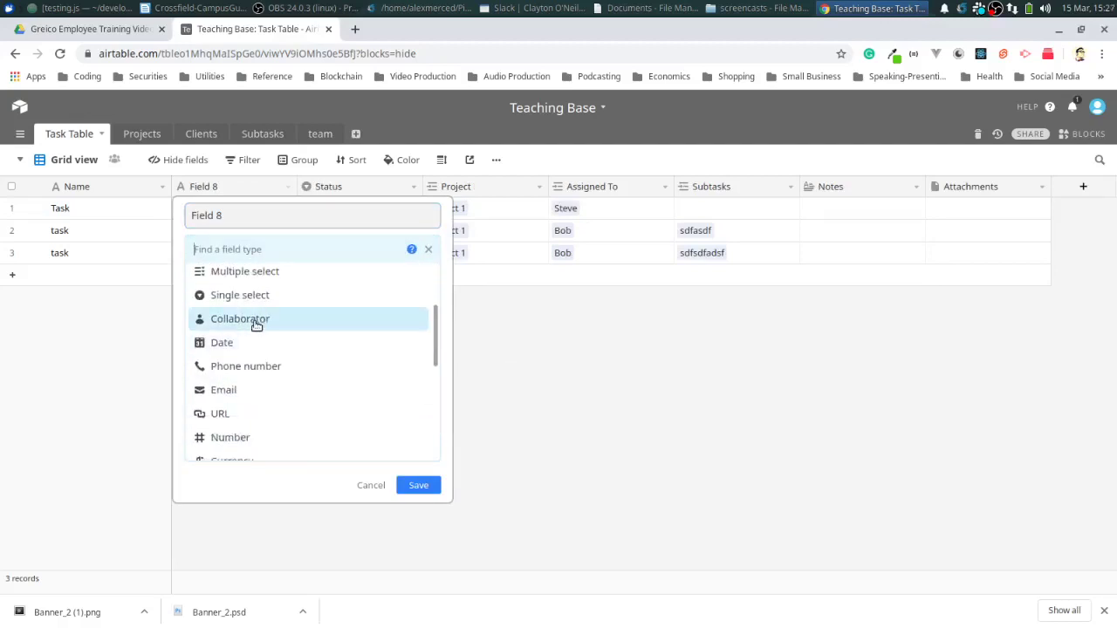
click(583, 371)
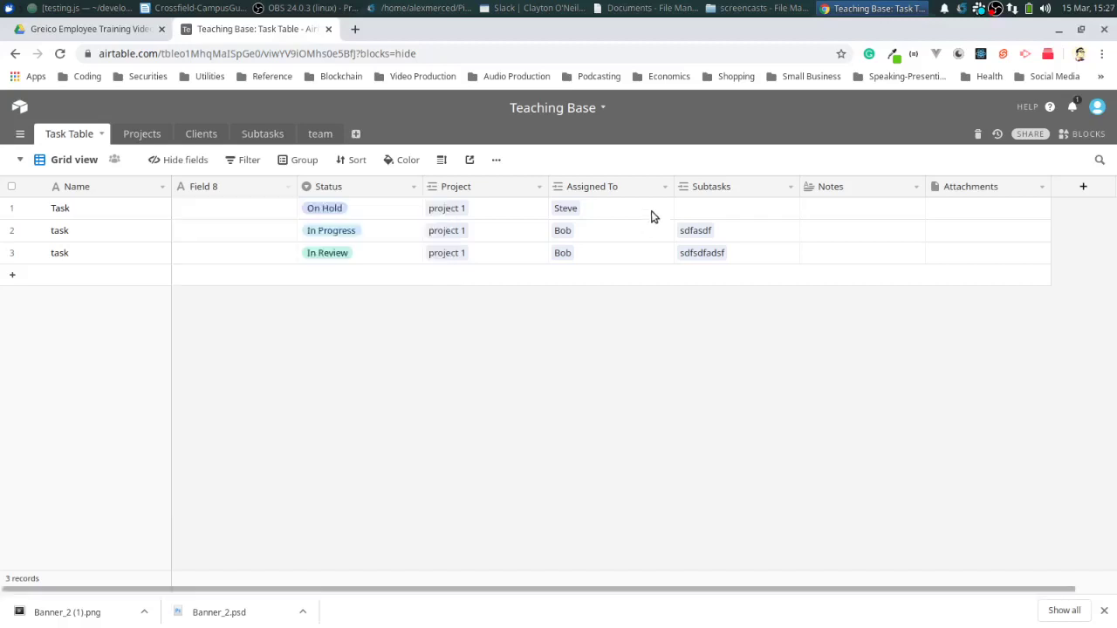
Convert the Assigned To field to a Collaborator field with multiple collaborators disallowed, accepting the data conversion
click(664, 187)
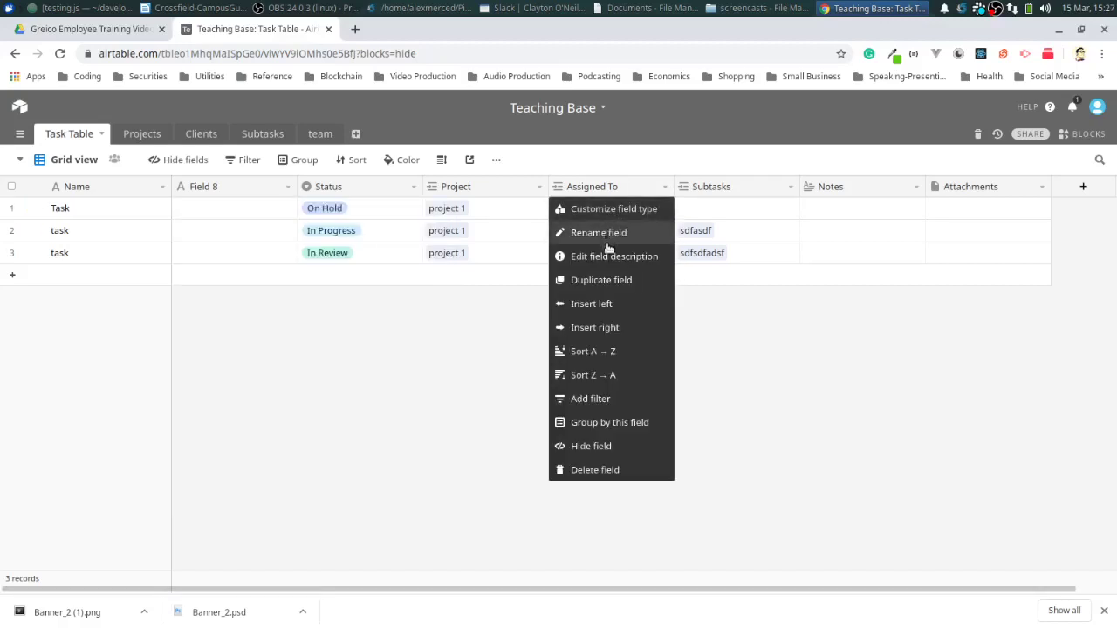
click(613, 212)
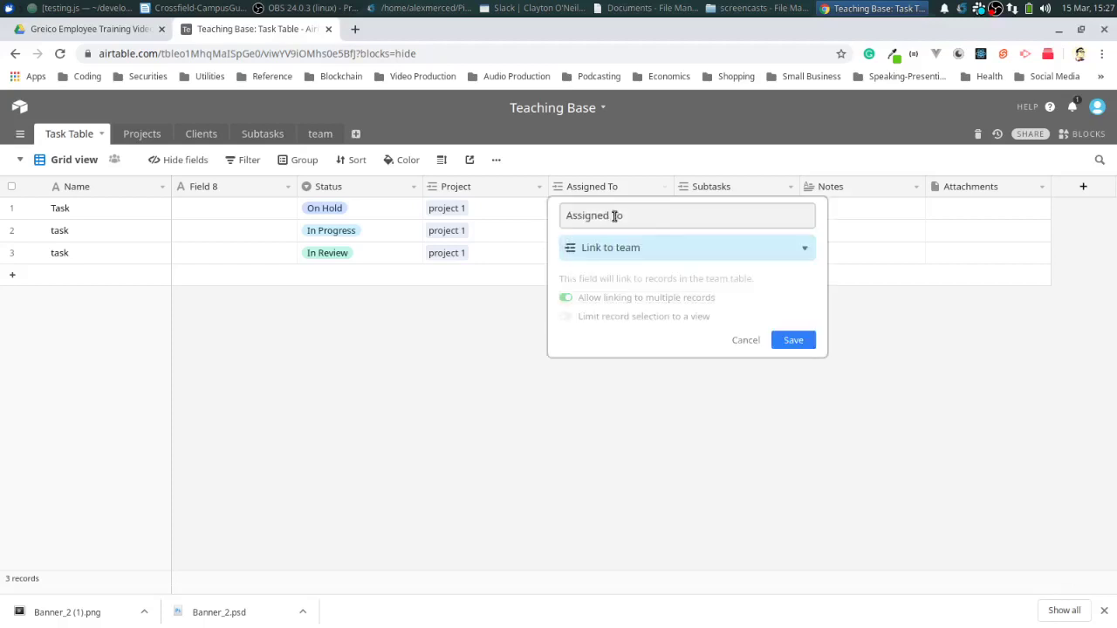
click(803, 252)
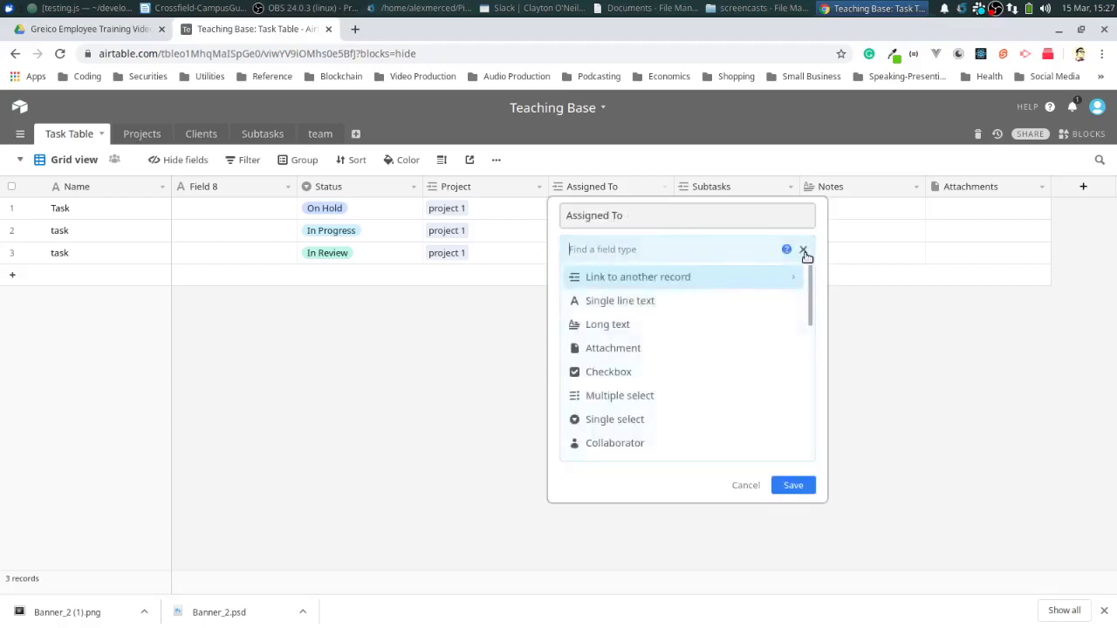
click(625, 443)
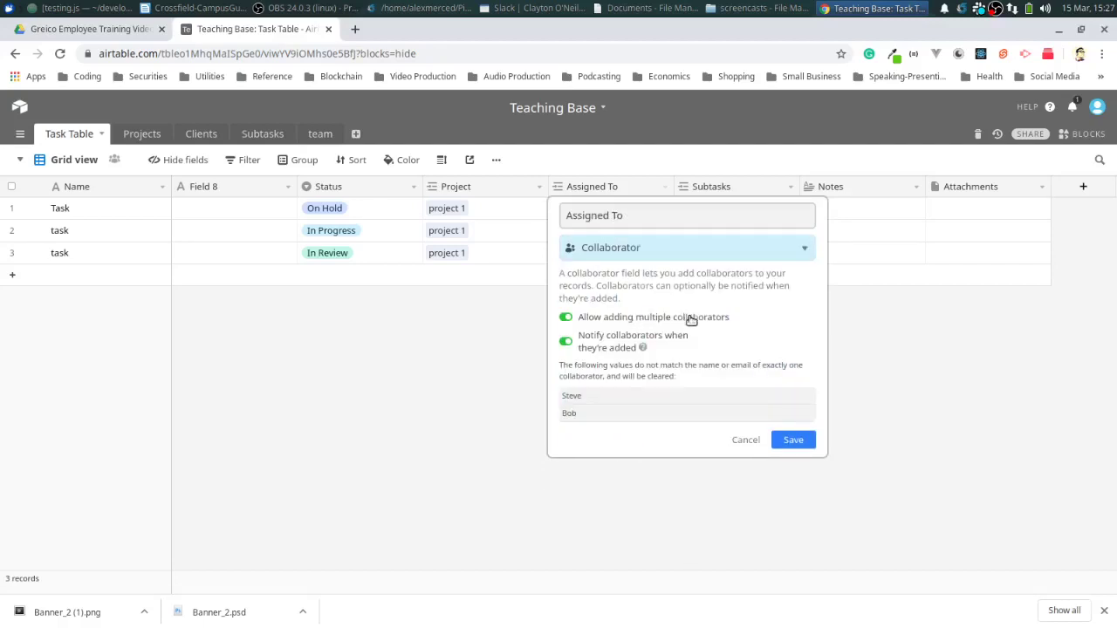
click(569, 319)
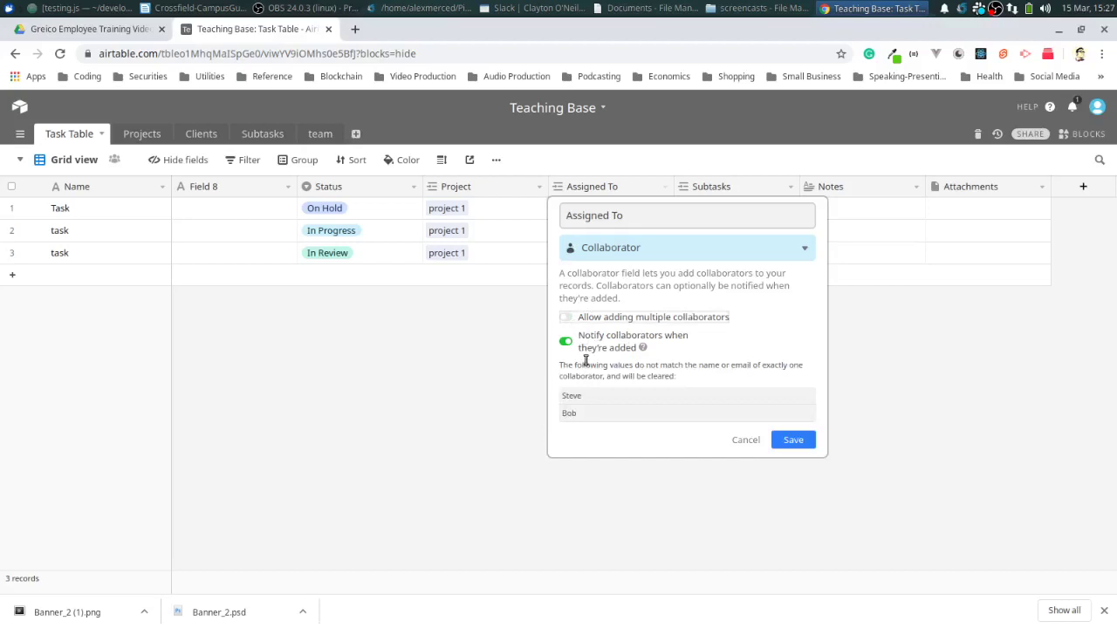
click(807, 445)
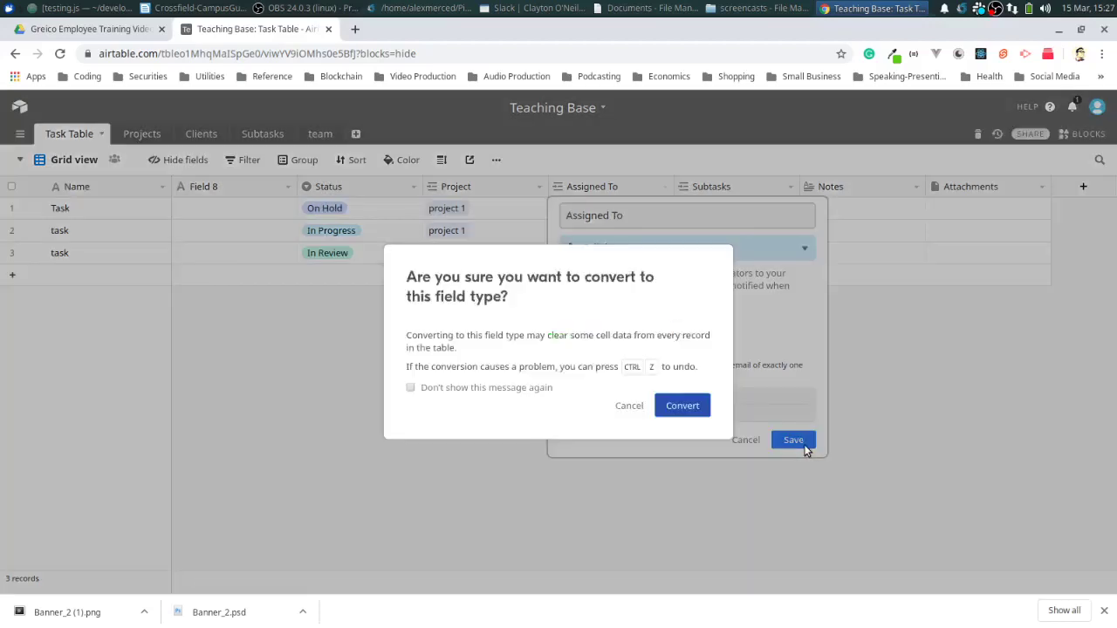
click(682, 406)
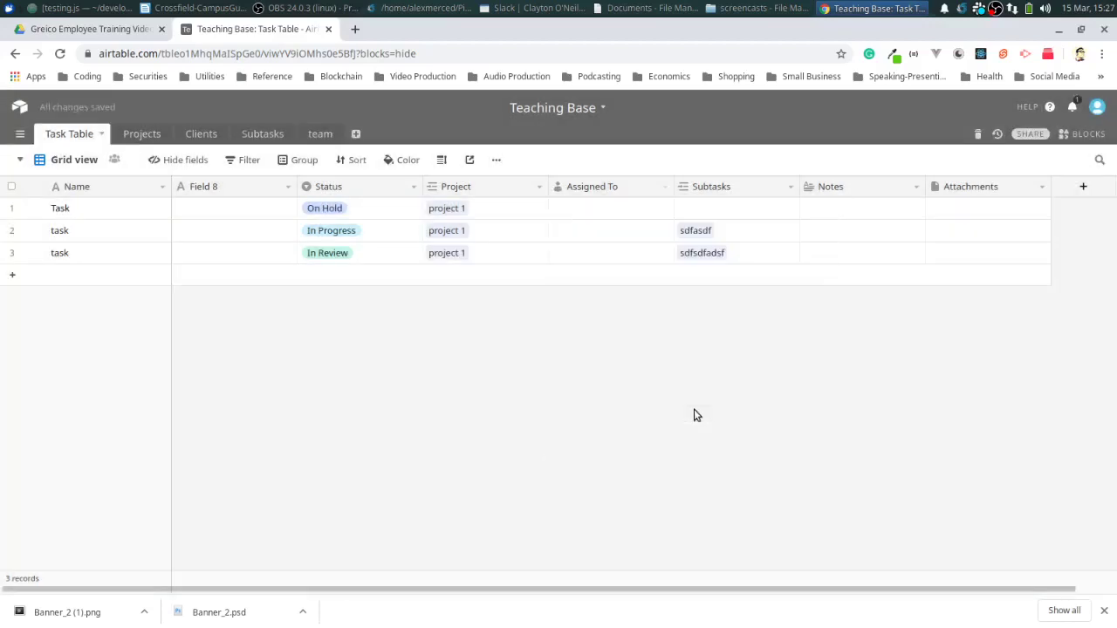
Assign the available collaborator to all three task records in the Assigned To field
click(608, 209)
click(666, 211)
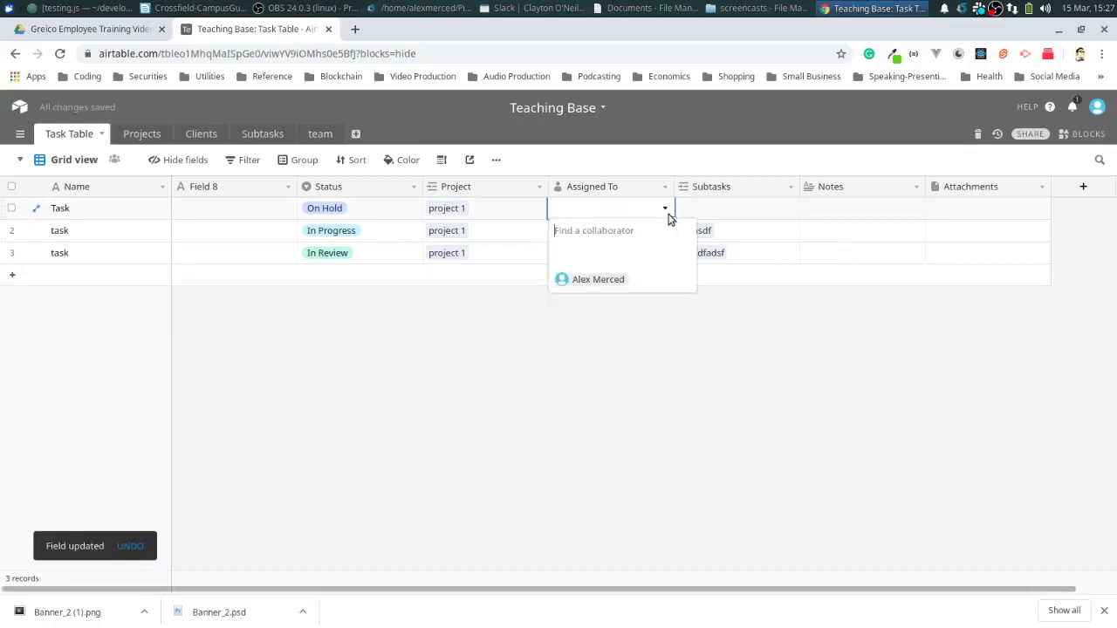
click(622, 280)
click(618, 237)
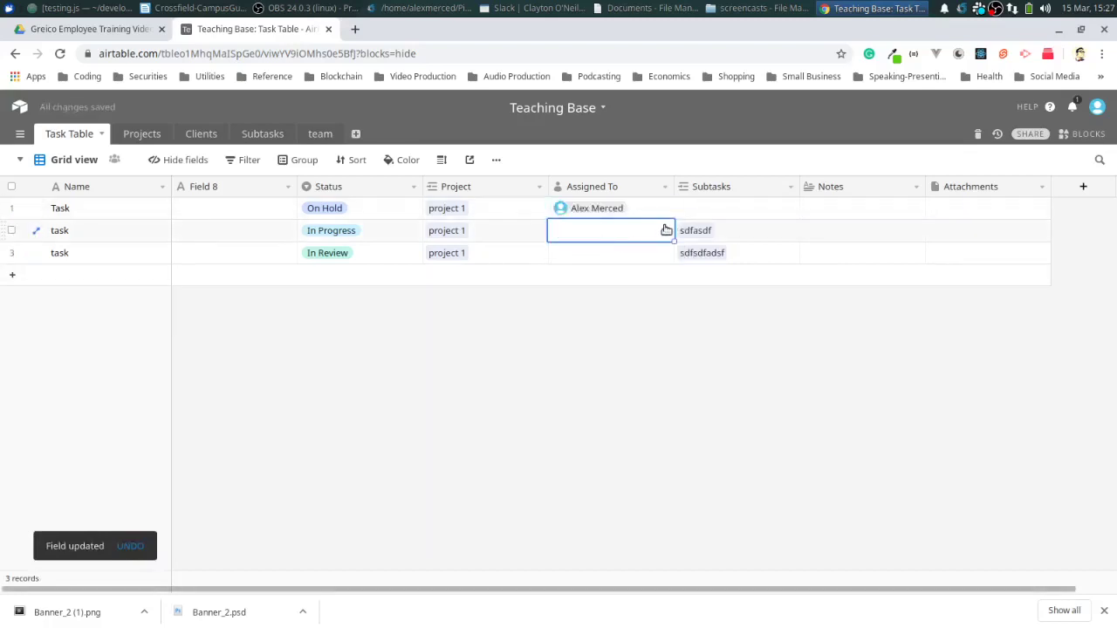
click(666, 229)
click(619, 302)
click(664, 255)
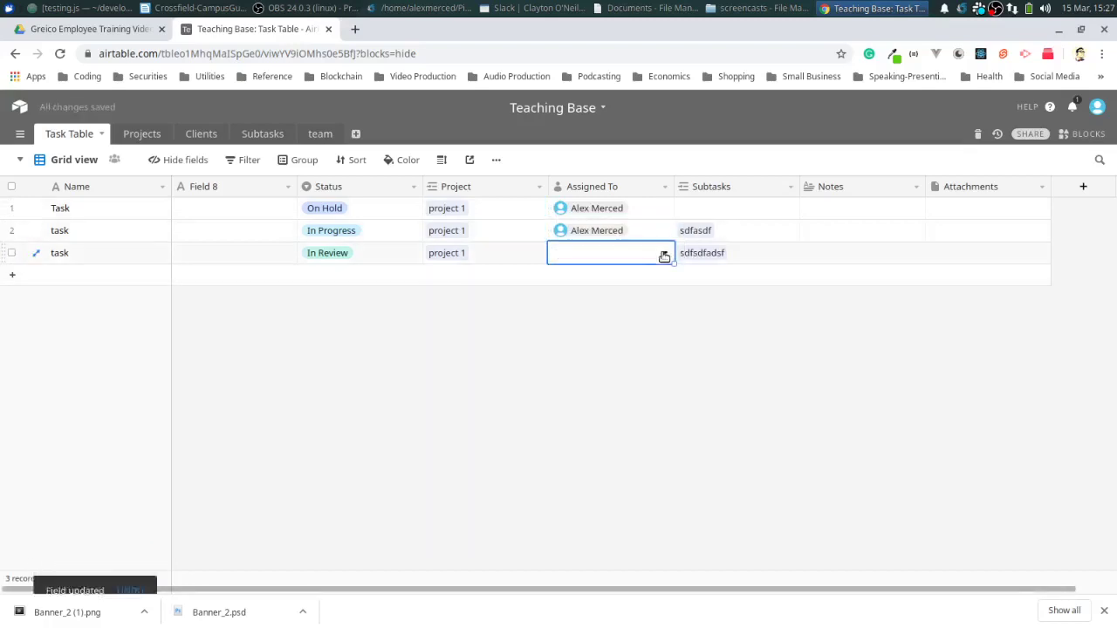
click(664, 255)
click(628, 322)
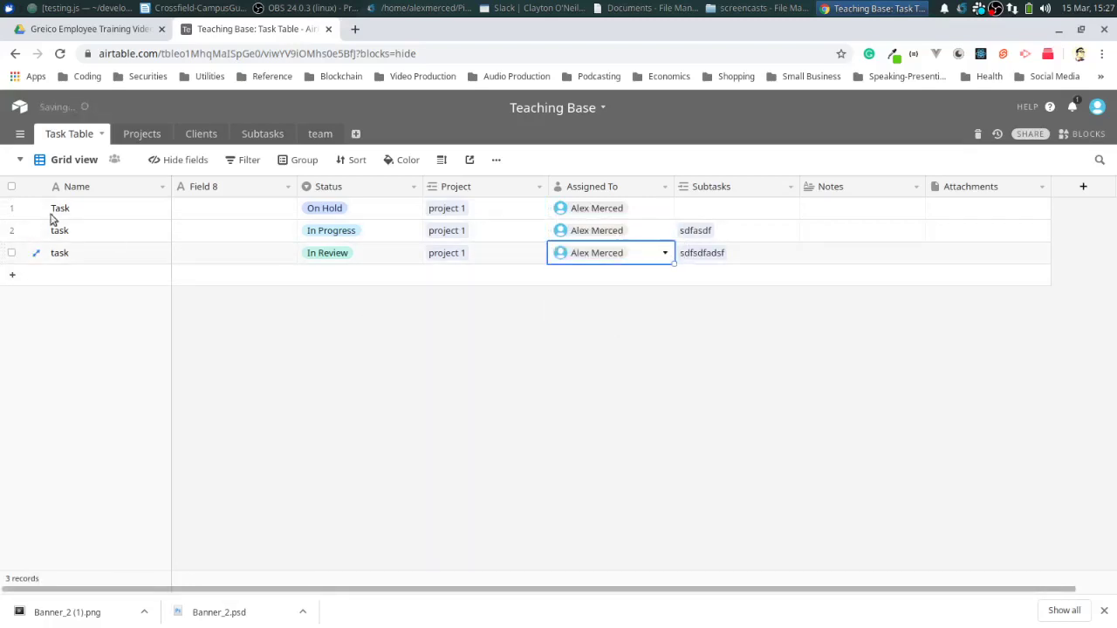
Add a second Kanban view to Task Table, stacked by the Assigned To field
click(25, 162)
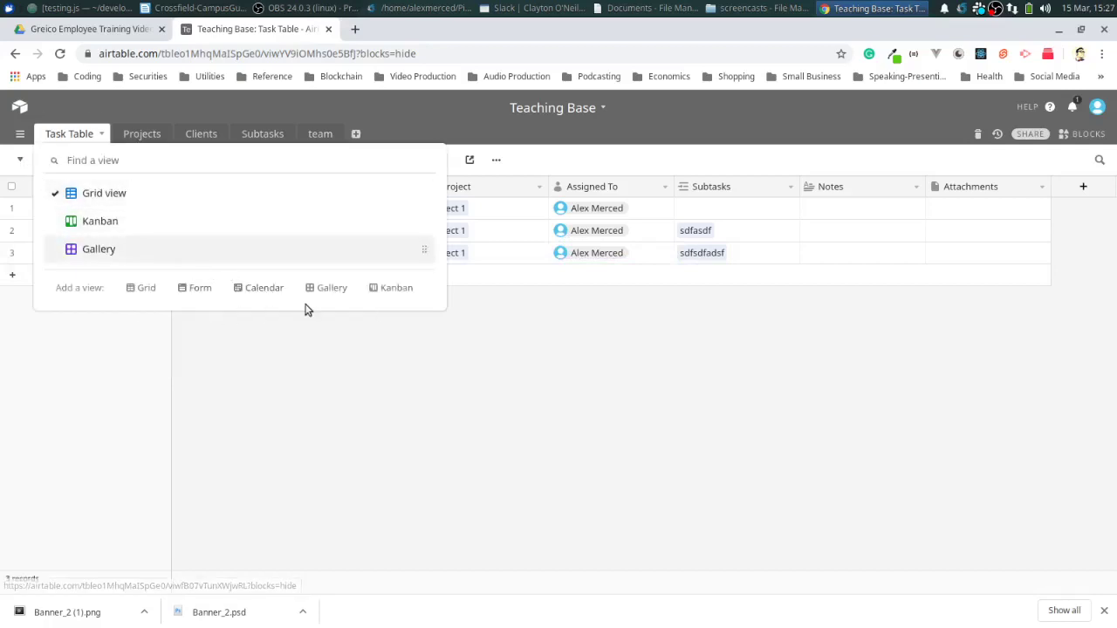
click(385, 290)
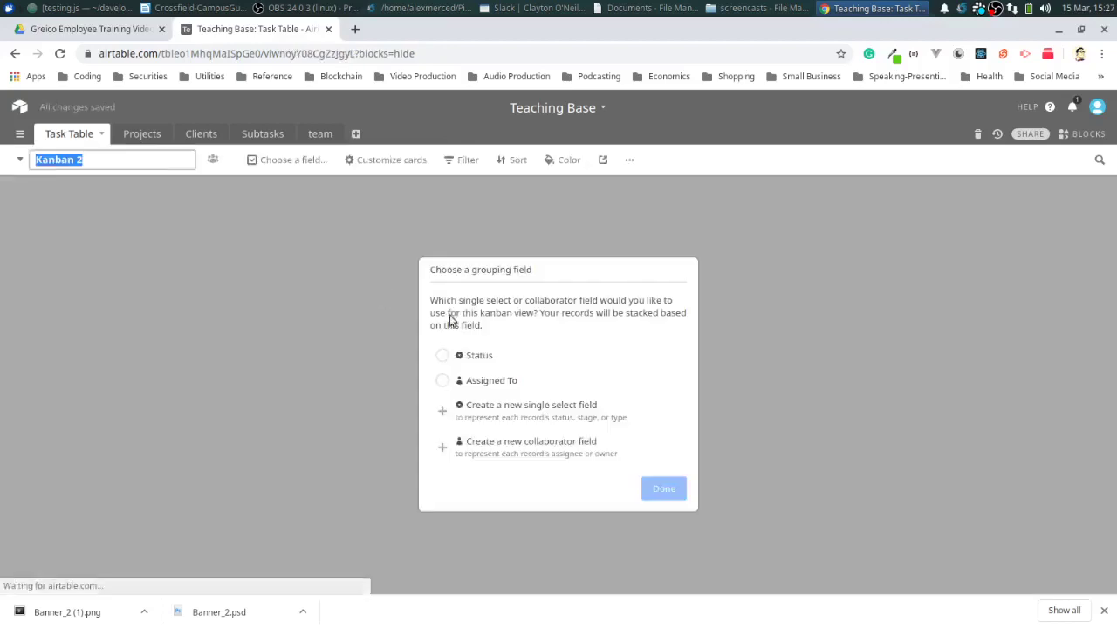
click(492, 384)
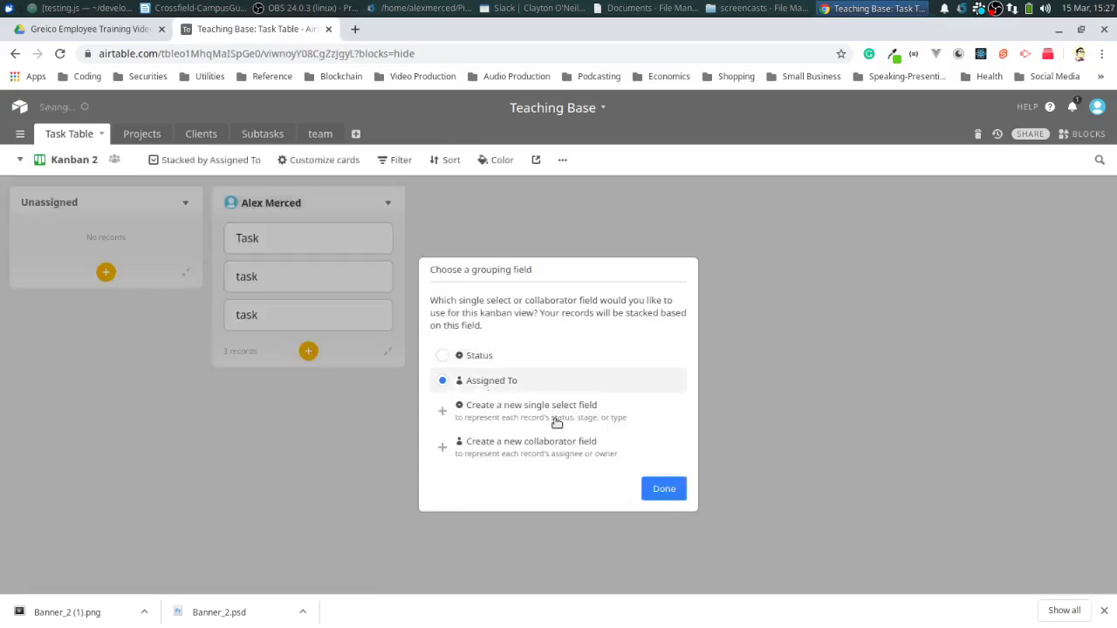
click(660, 496)
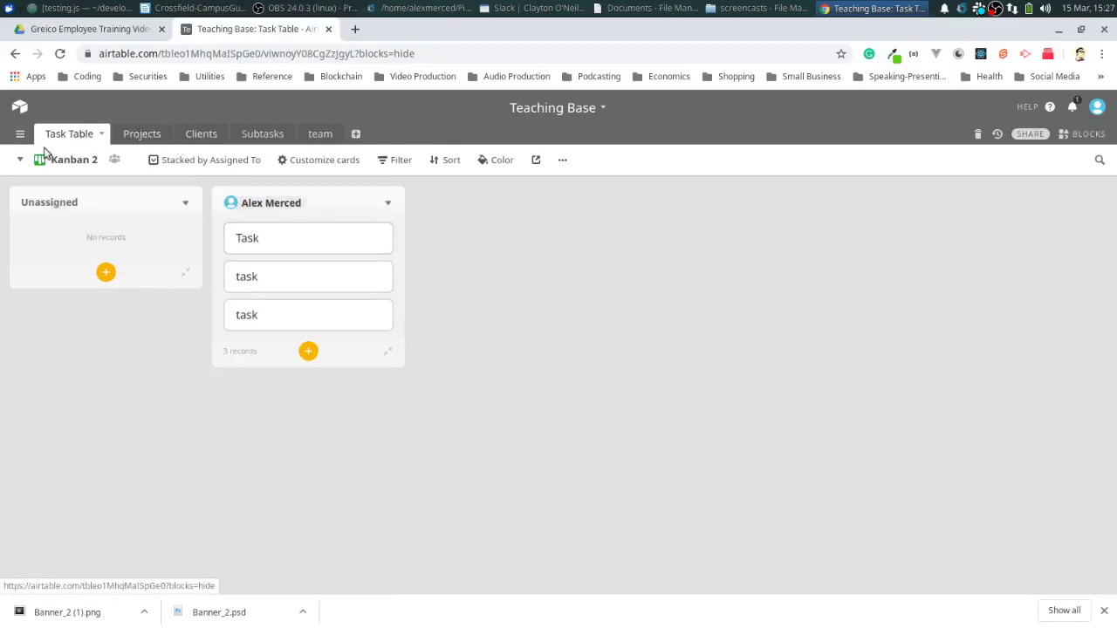
Return Task Table to Grid view and insert a new field directly after Name
click(20, 161)
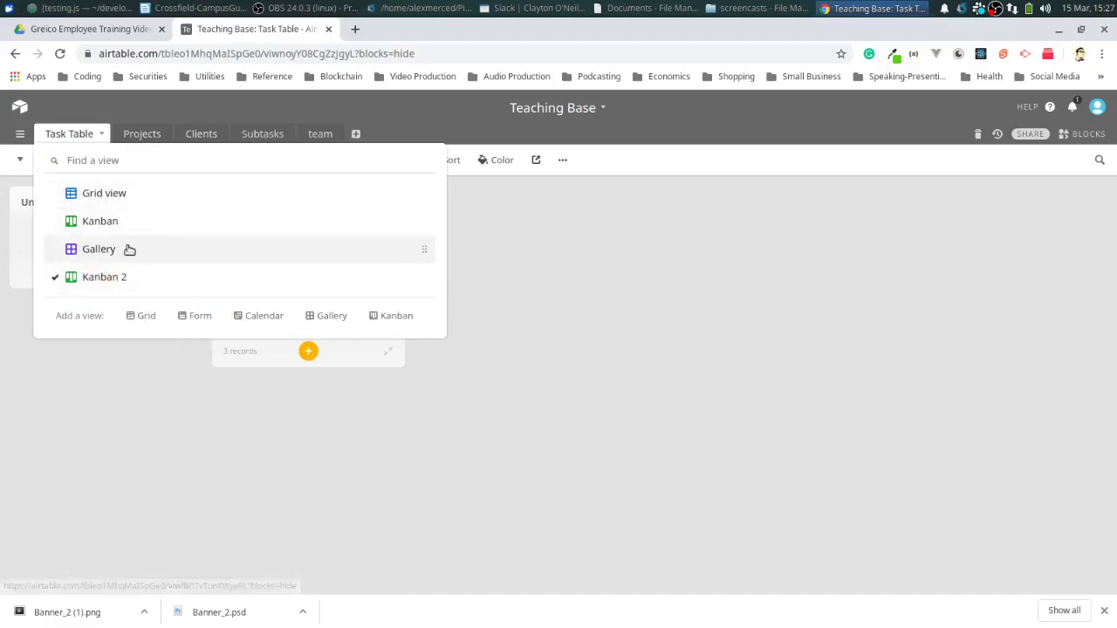
click(124, 196)
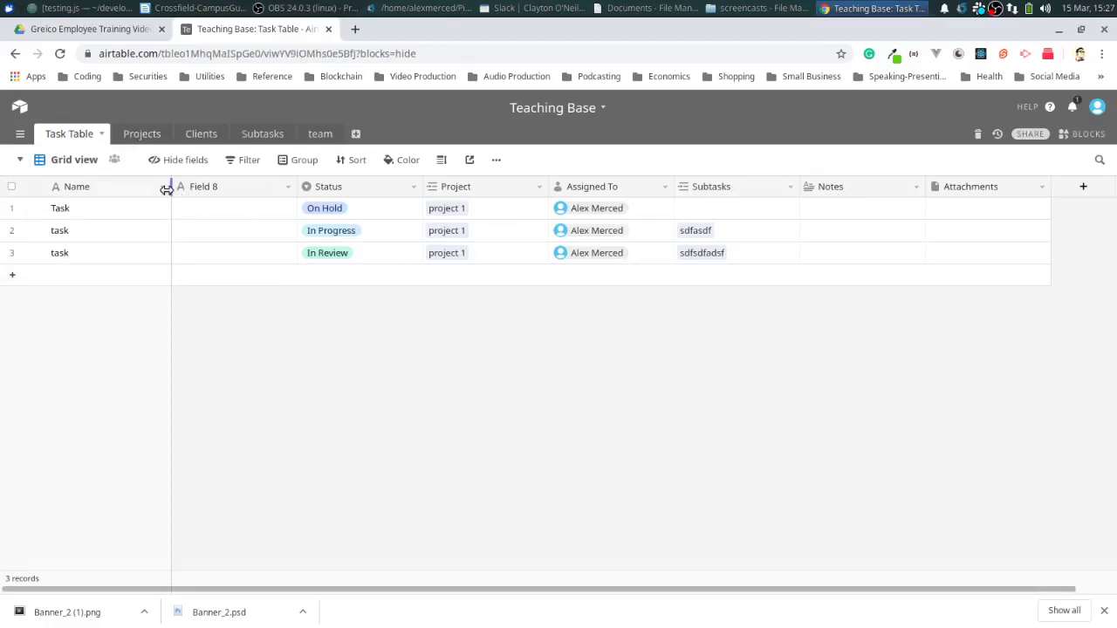
click(163, 187)
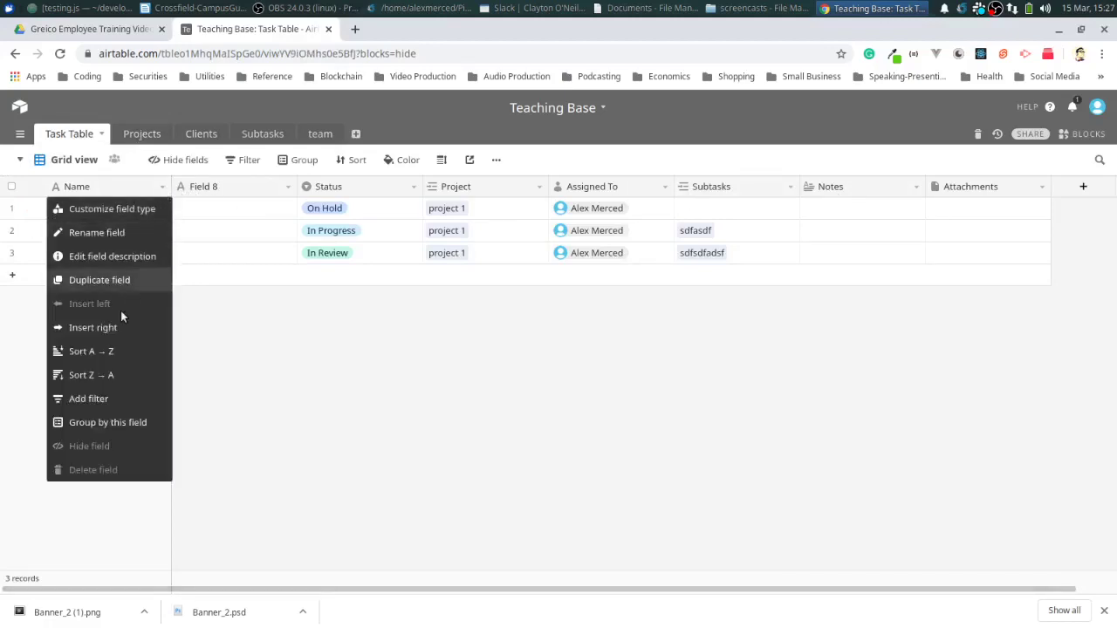
click(92, 328)
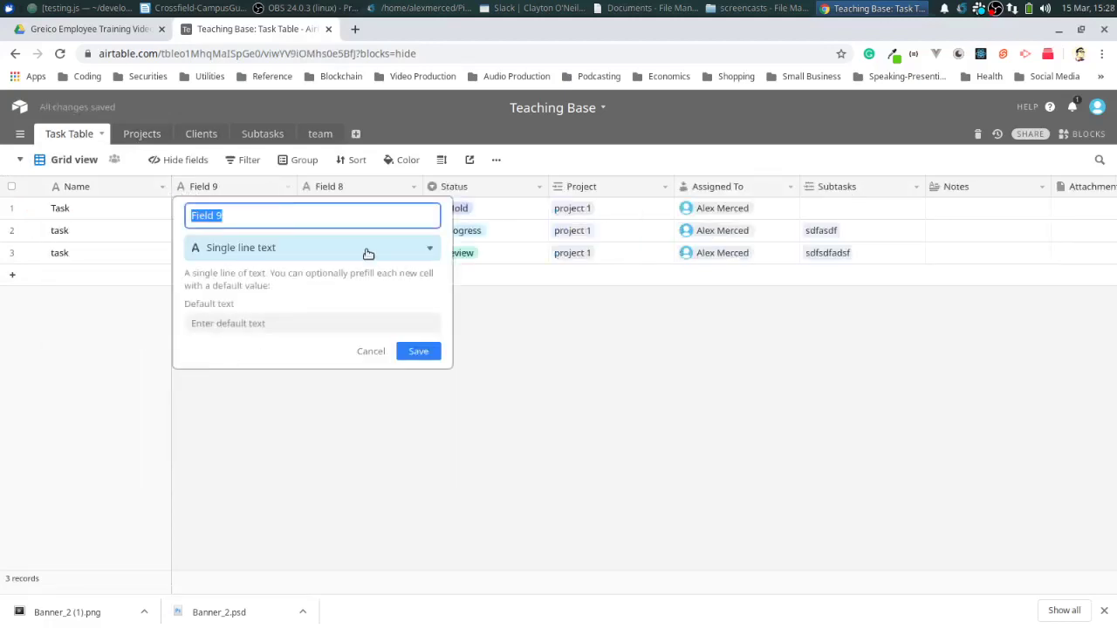
Examine the field types available for the new field, including Rollup, Count, Lookup and Barcode, and leave its type unchanged
click(411, 252)
scroll(399, 332, down, 5)
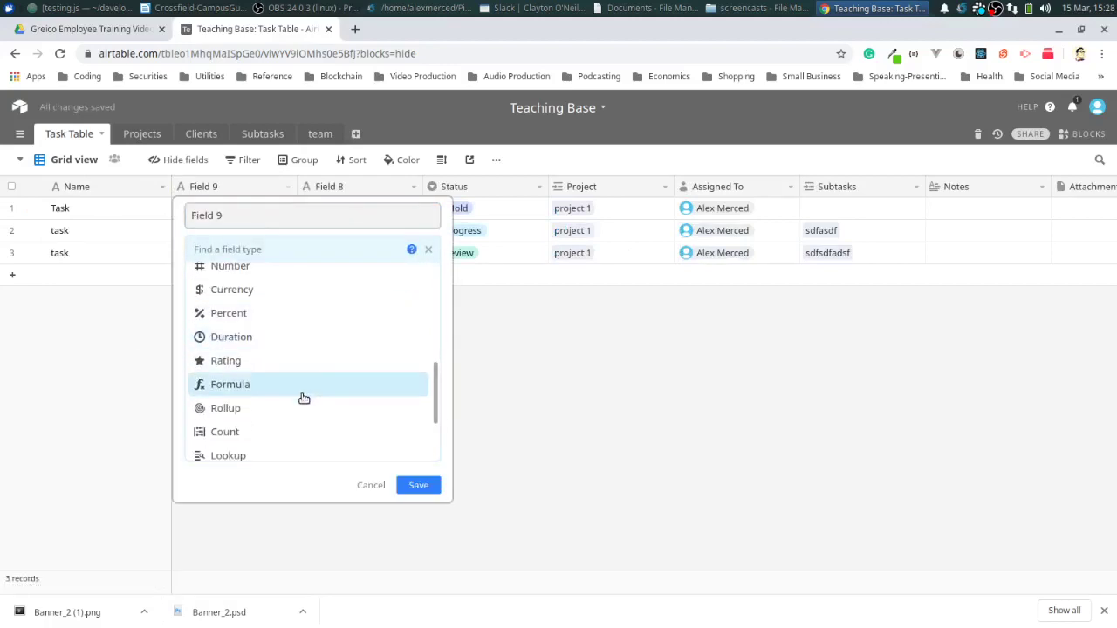
scroll(302, 397, down, 3)
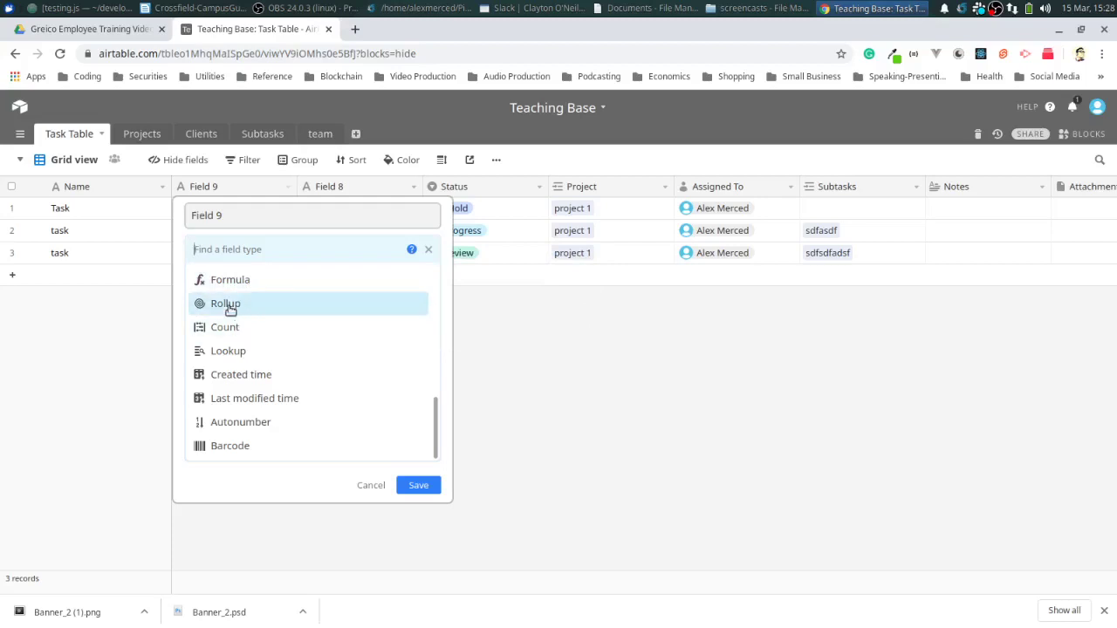
mouse_move(229, 310)
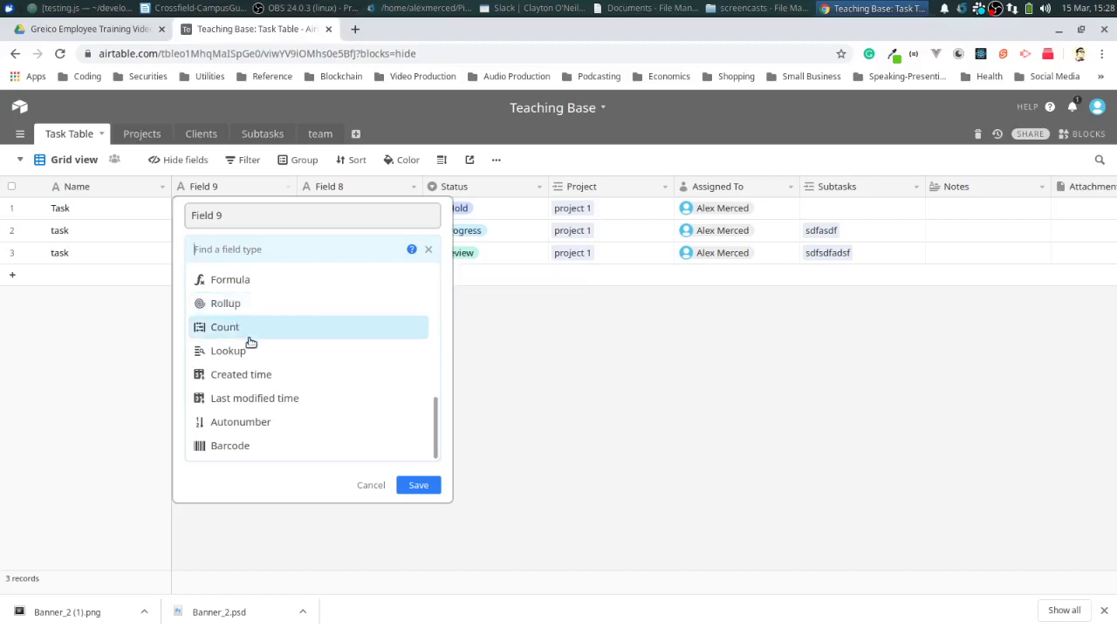
mouse_move(251, 360)
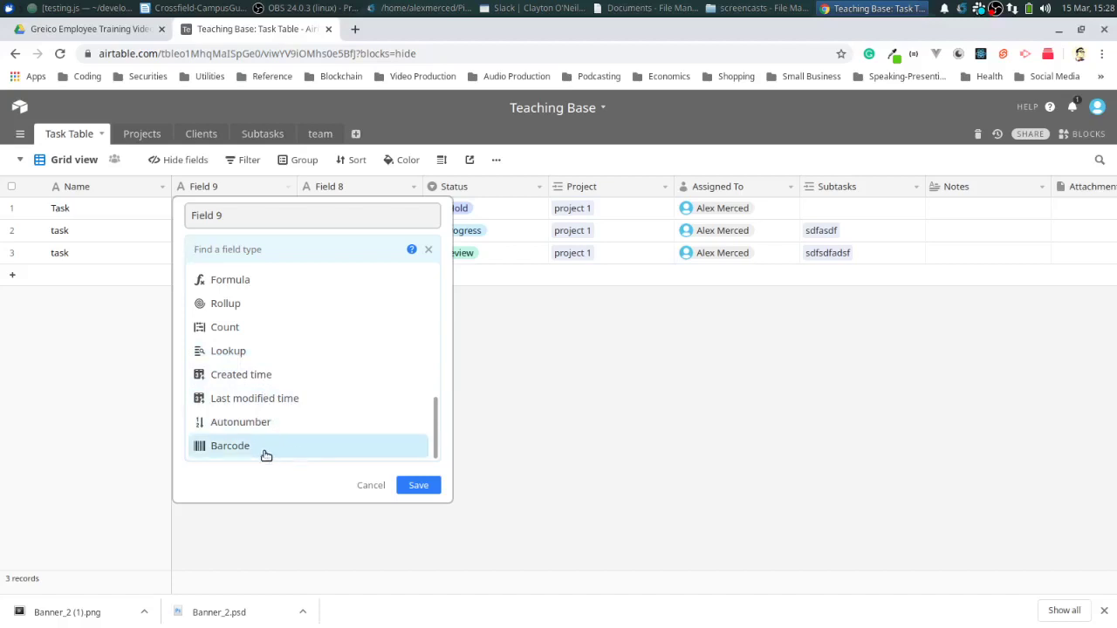
scroll(262, 454, up, 1)
scroll(229, 456, down, 1)
mouse_move(240, 456)
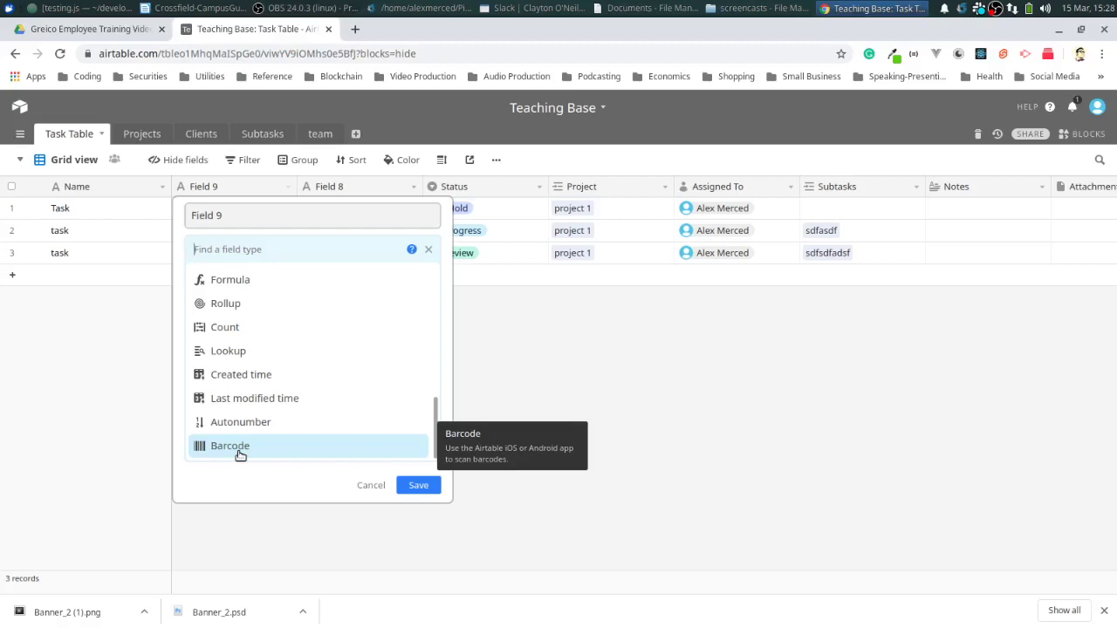
click(642, 443)
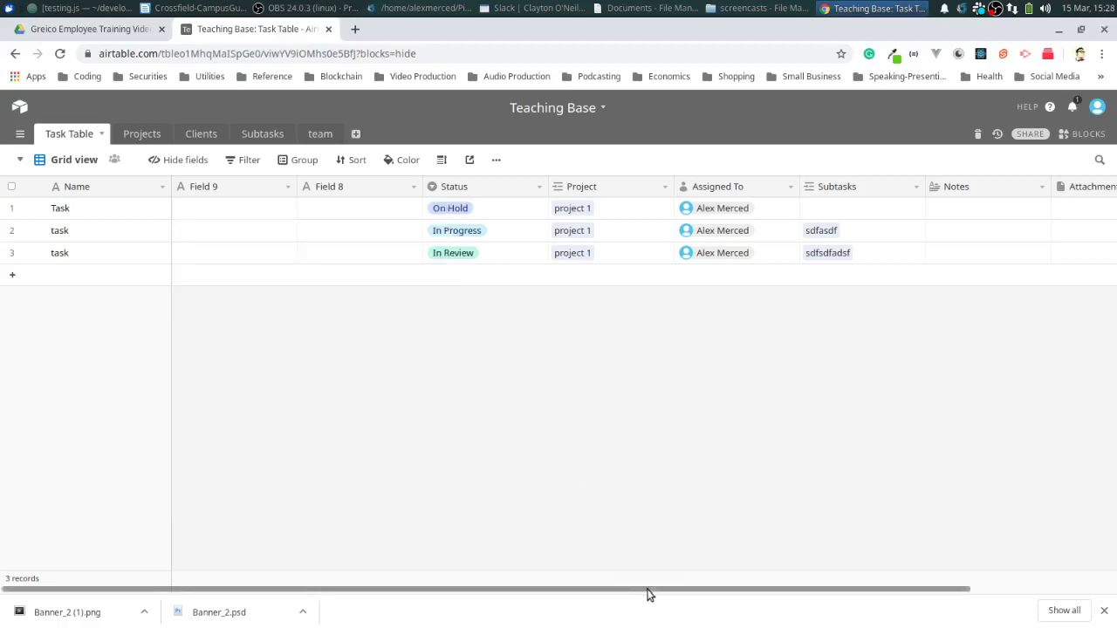
Browse the full catalogue of blocks that can be added to the base, and close it without adding one
drag(648, 591, 795, 591)
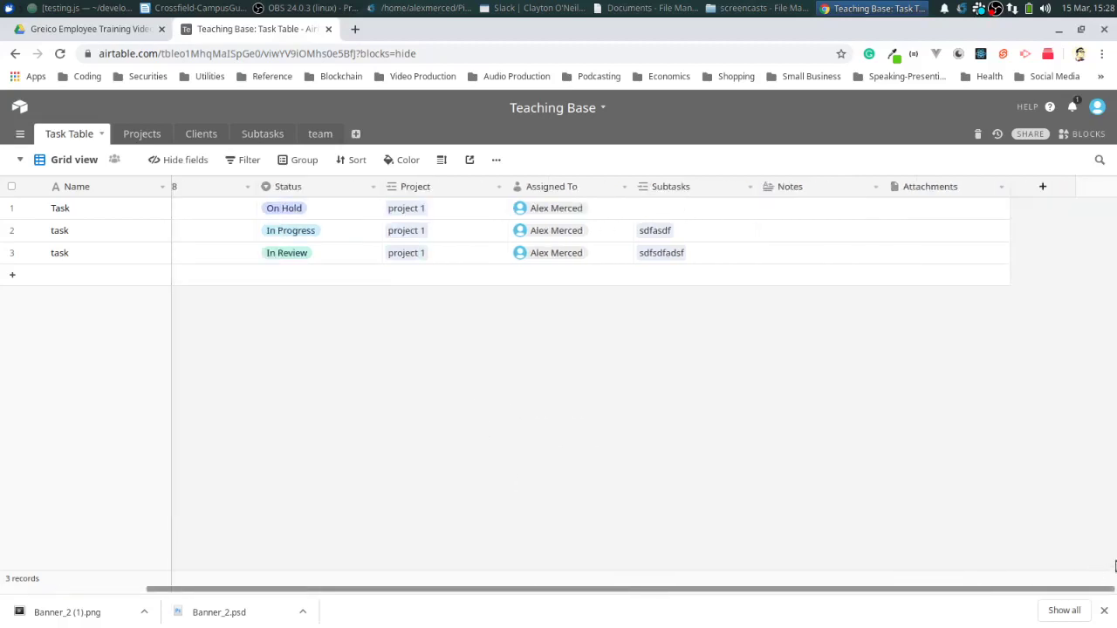
click(1082, 134)
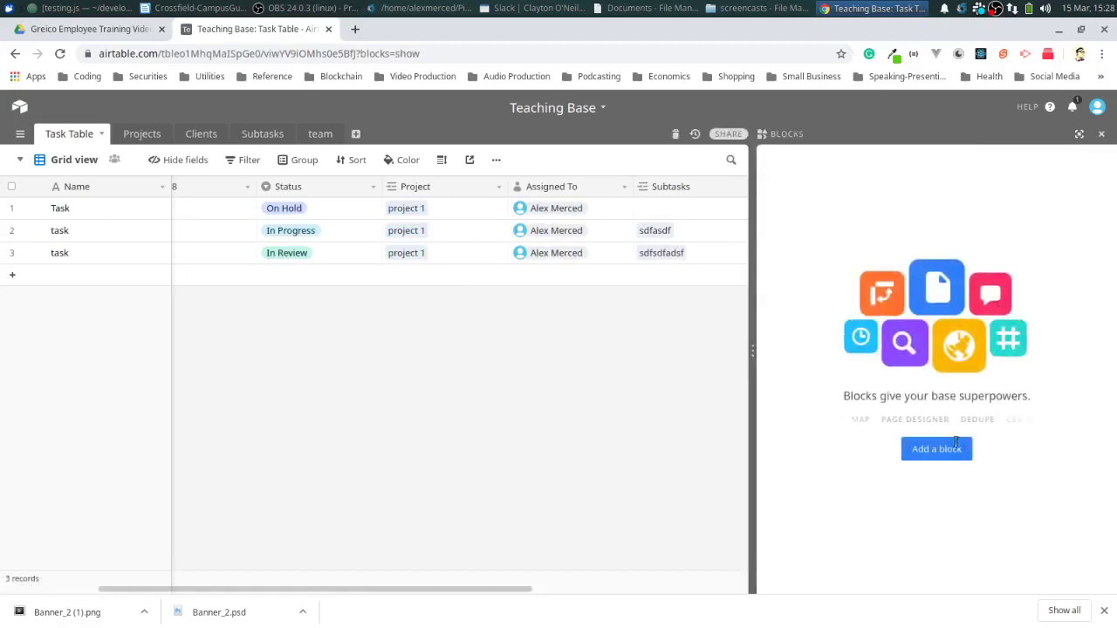
click(925, 451)
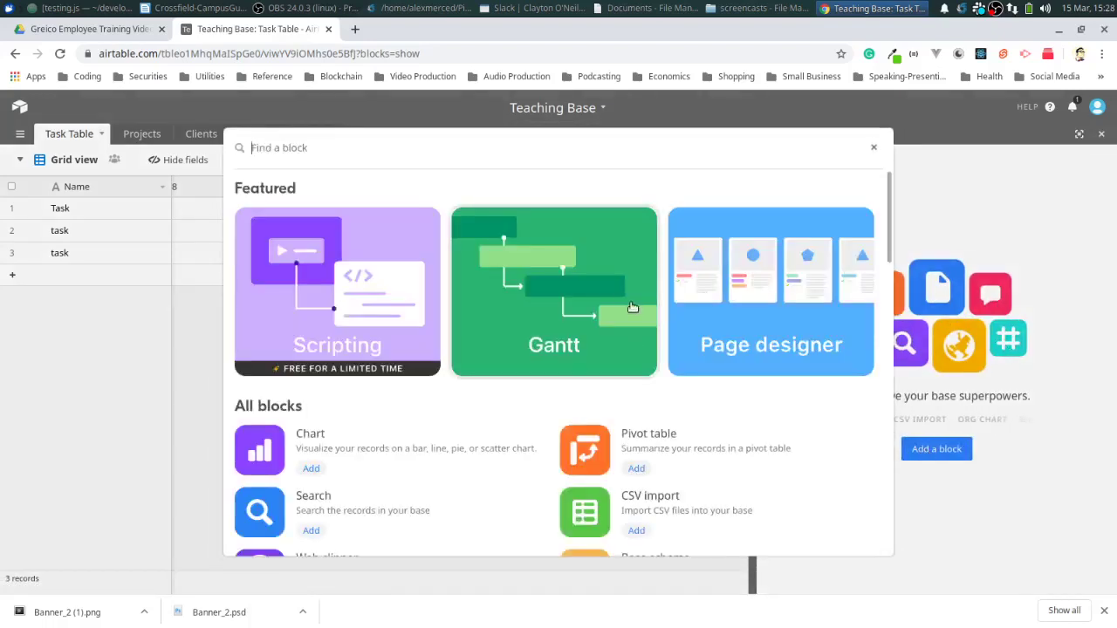
scroll(631, 309, down, 3)
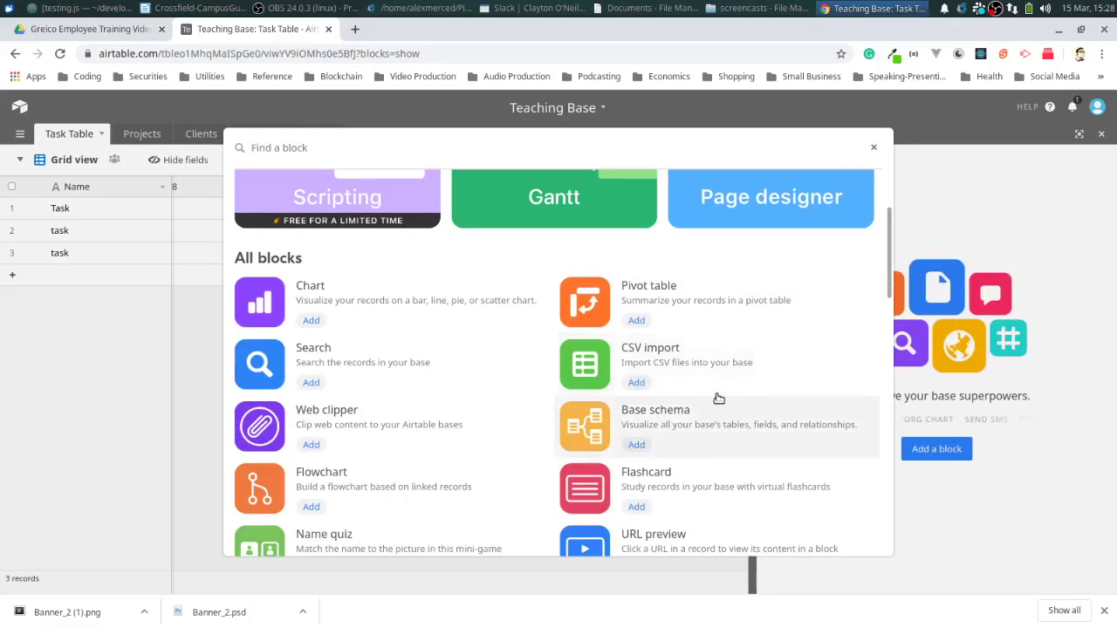
scroll(719, 410, down, 1)
scroll(719, 411, down, 3)
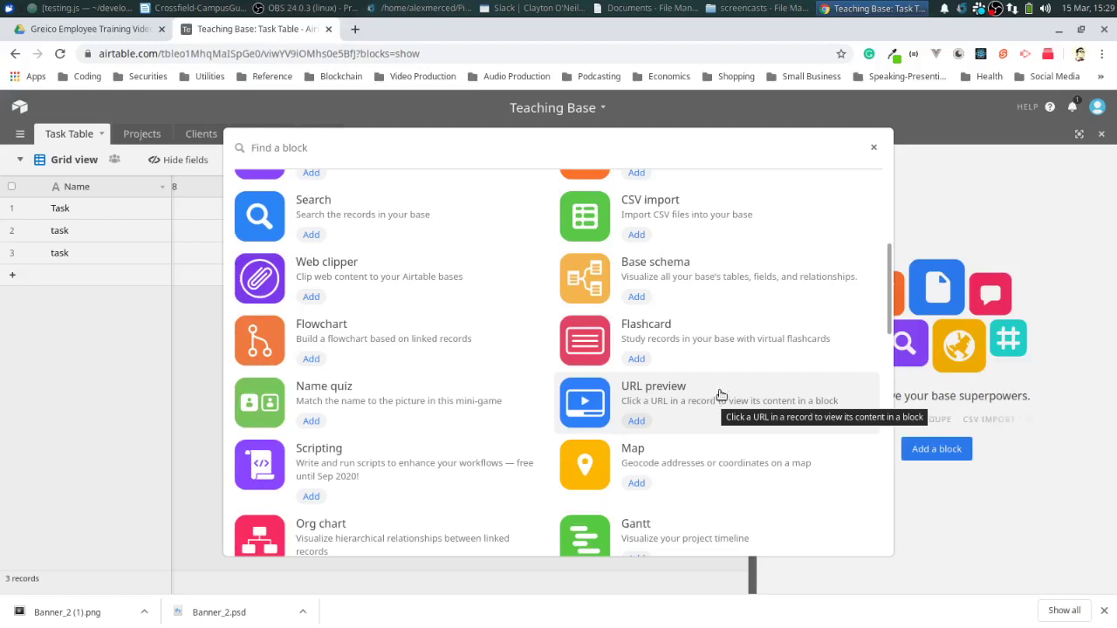
scroll(740, 375, down, 2)
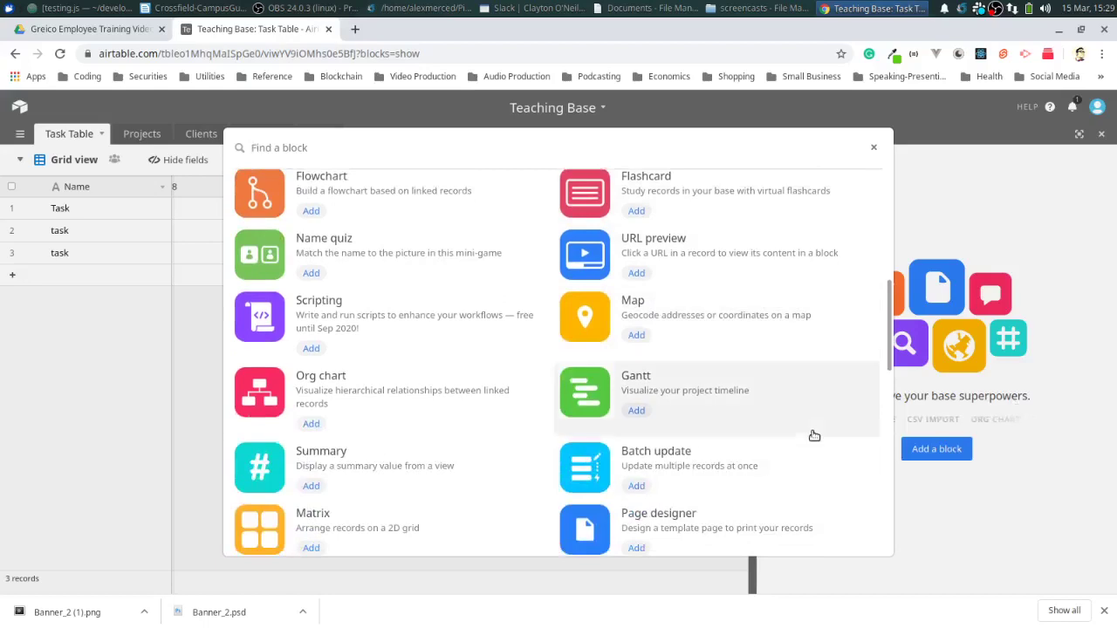
scroll(811, 436, down, 4)
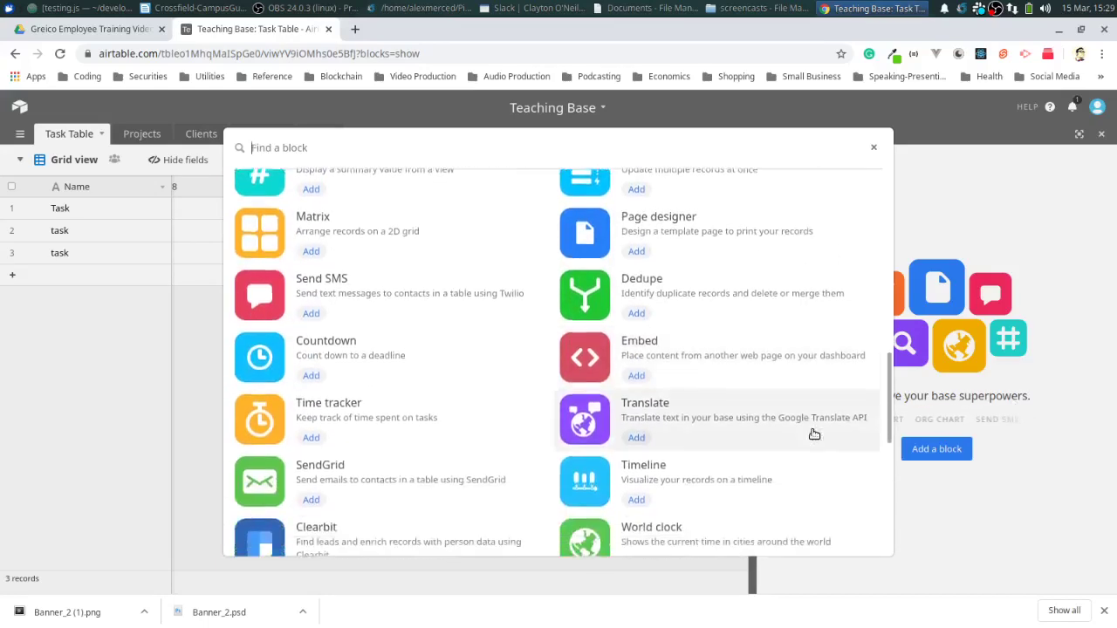
scroll(814, 434, down, 5)
scroll(818, 435, down, 1)
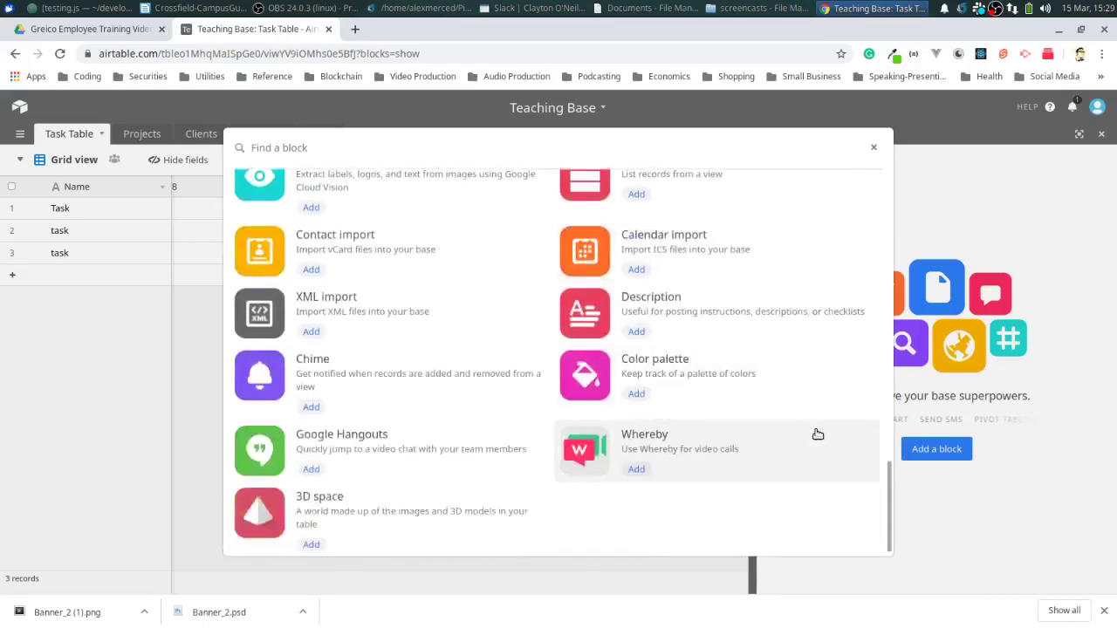
scroll(819, 432, down, 1)
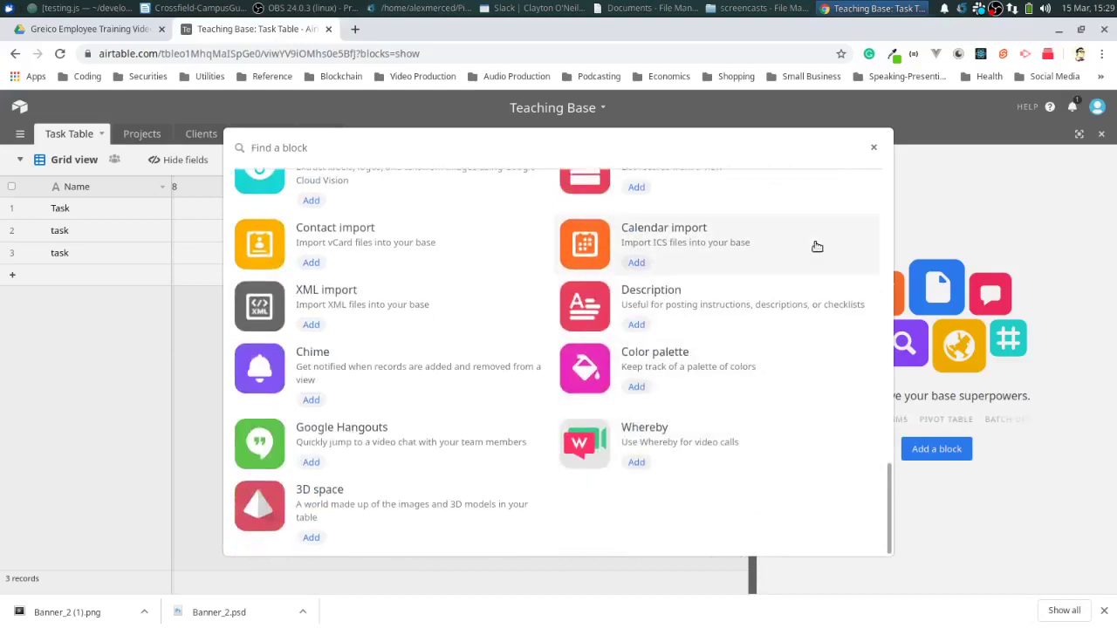
click(871, 151)
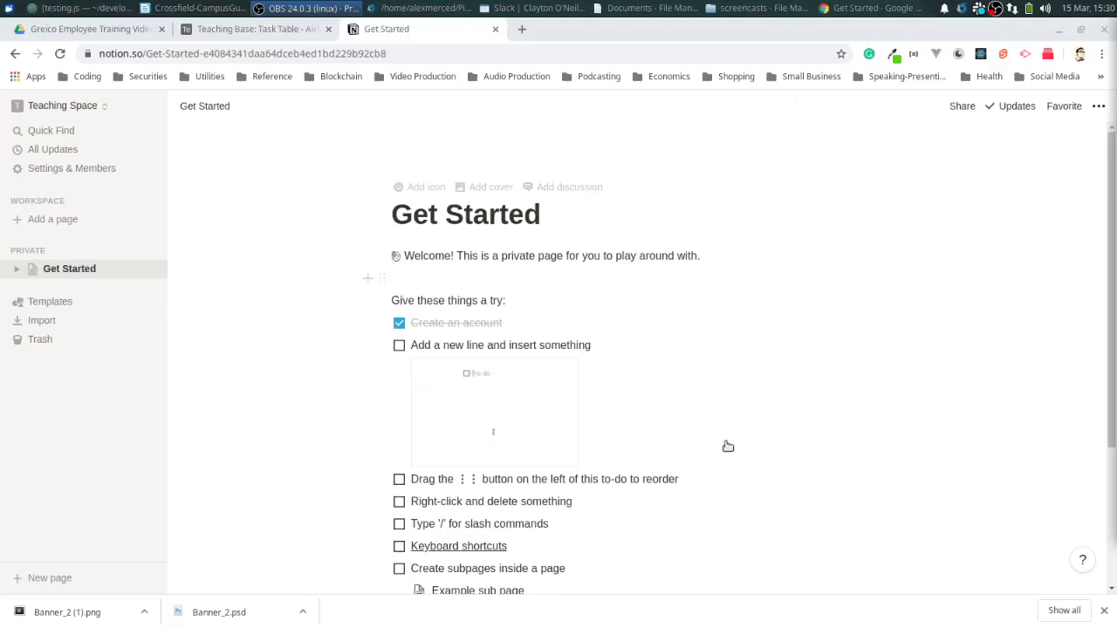
Add a new page to the Workspace section and start it as an empty, untitled page
click(19, 226)
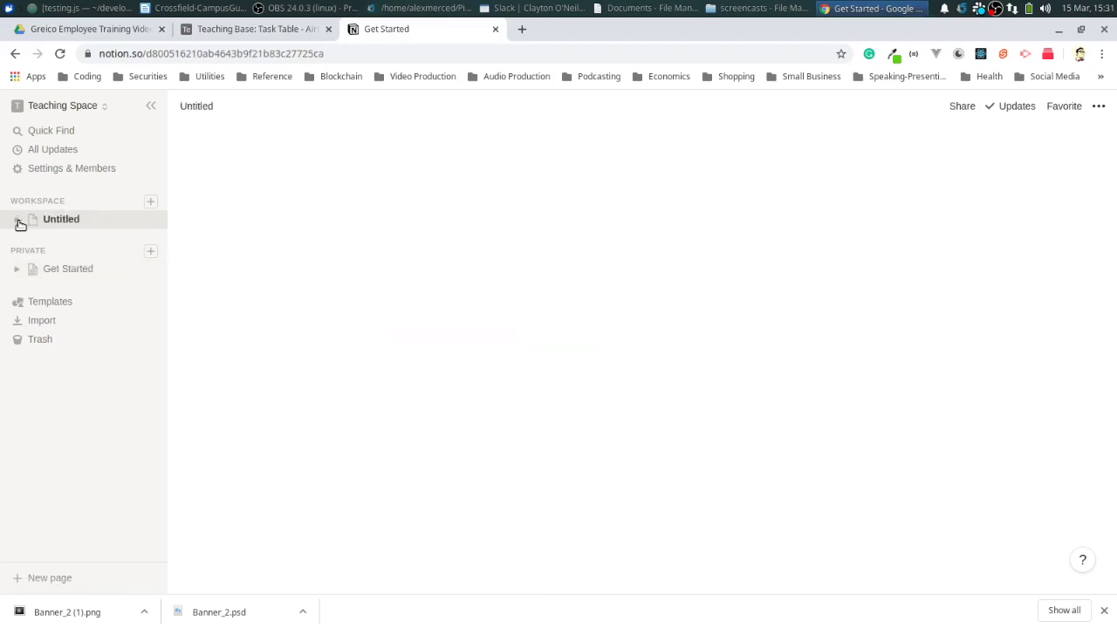
mouse_move(506, 242)
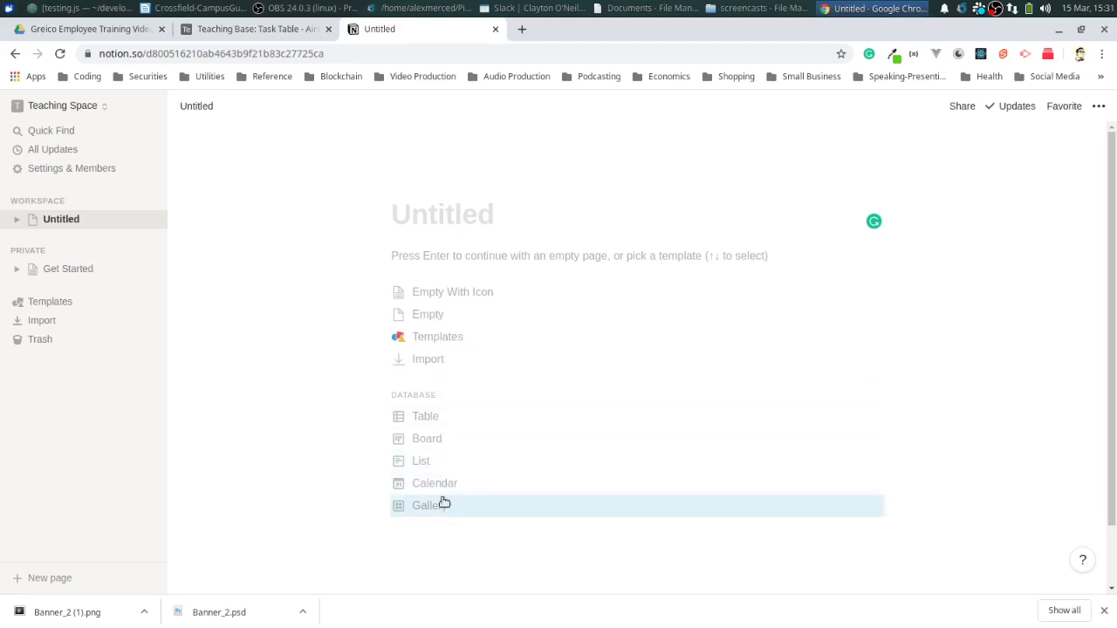
click(453, 257)
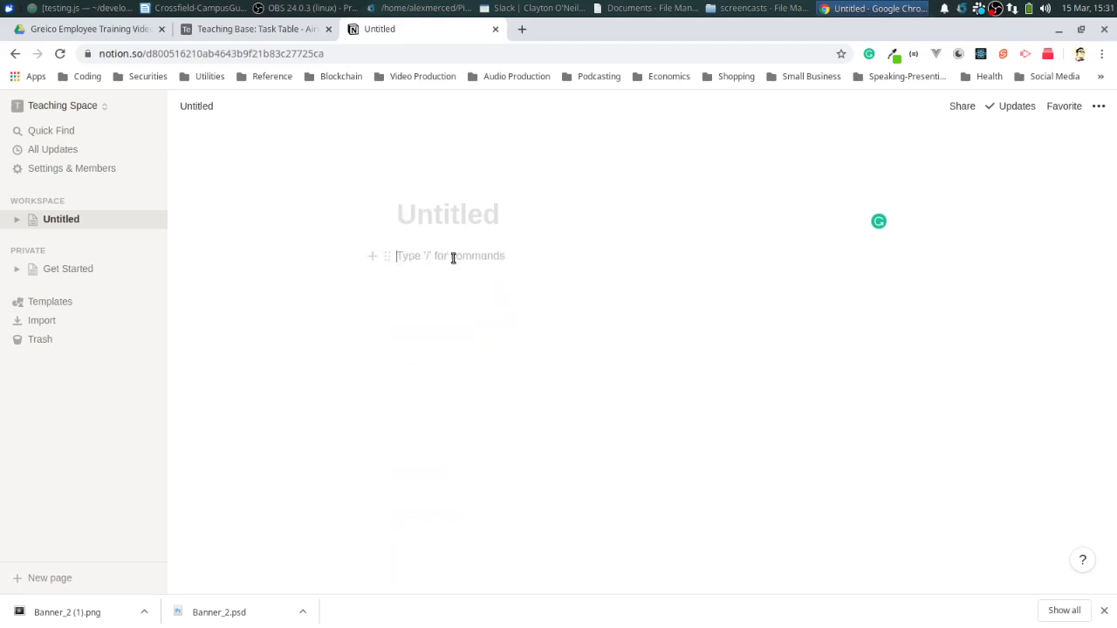
Browse the block types that can be added to the page, from basic blocks through databases and media to embeds, and close the list without inserting one
click(371, 257)
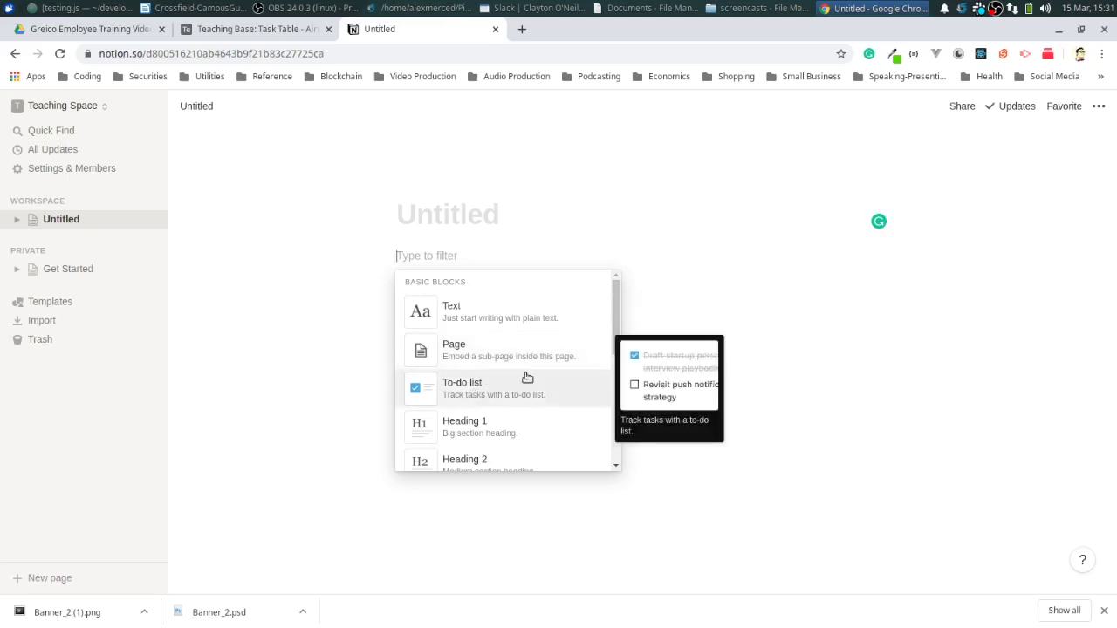
drag(618, 310, 620, 407)
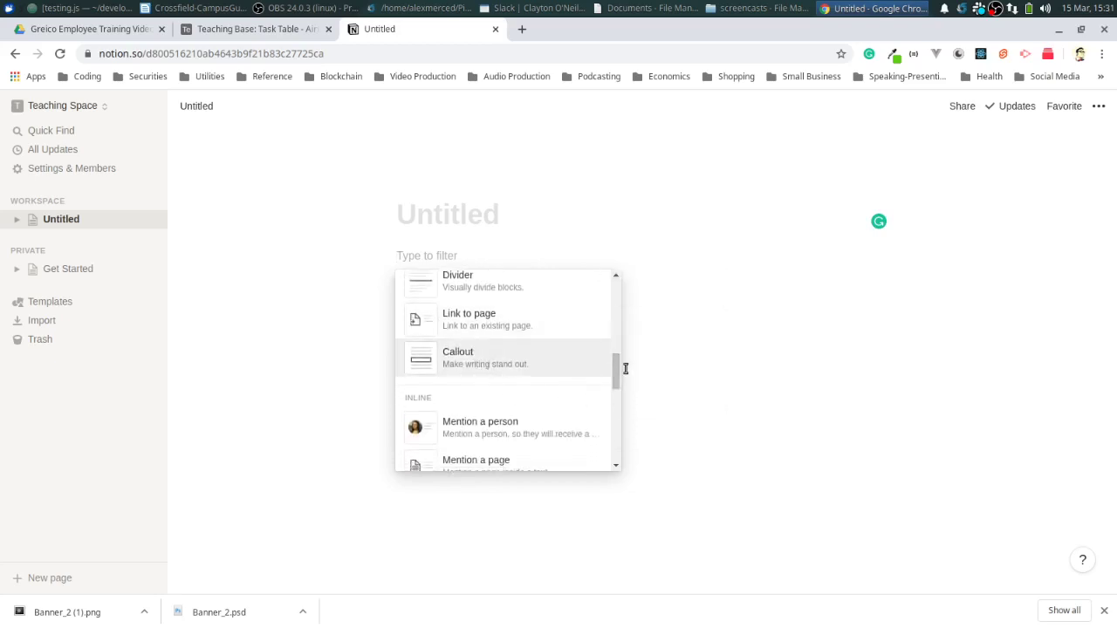
drag(619, 374, 618, 427)
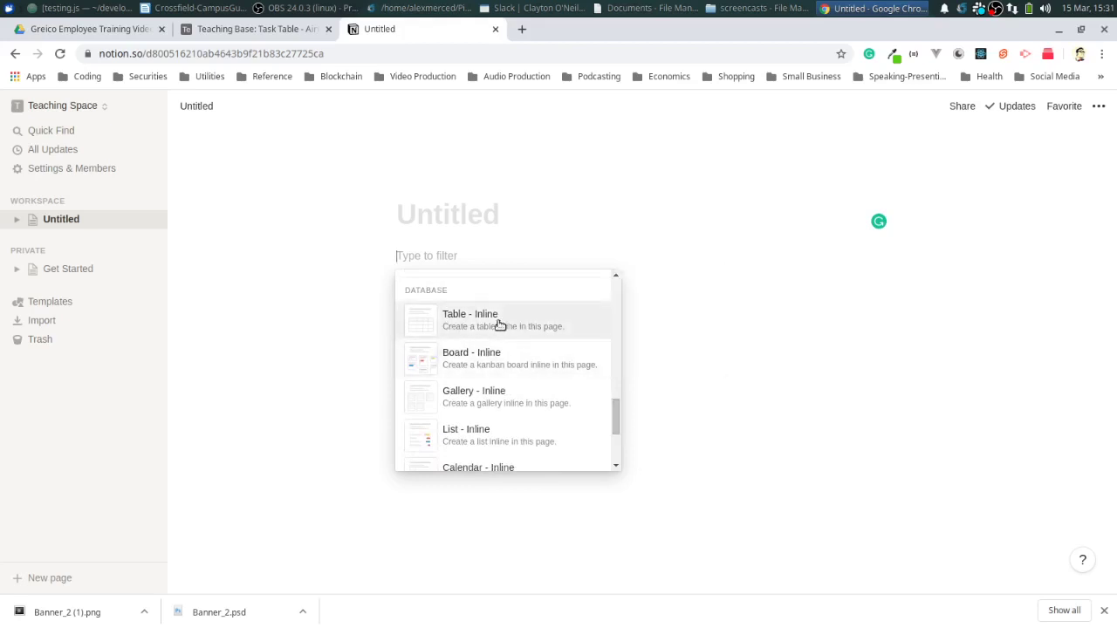
scroll(614, 410, down, 2)
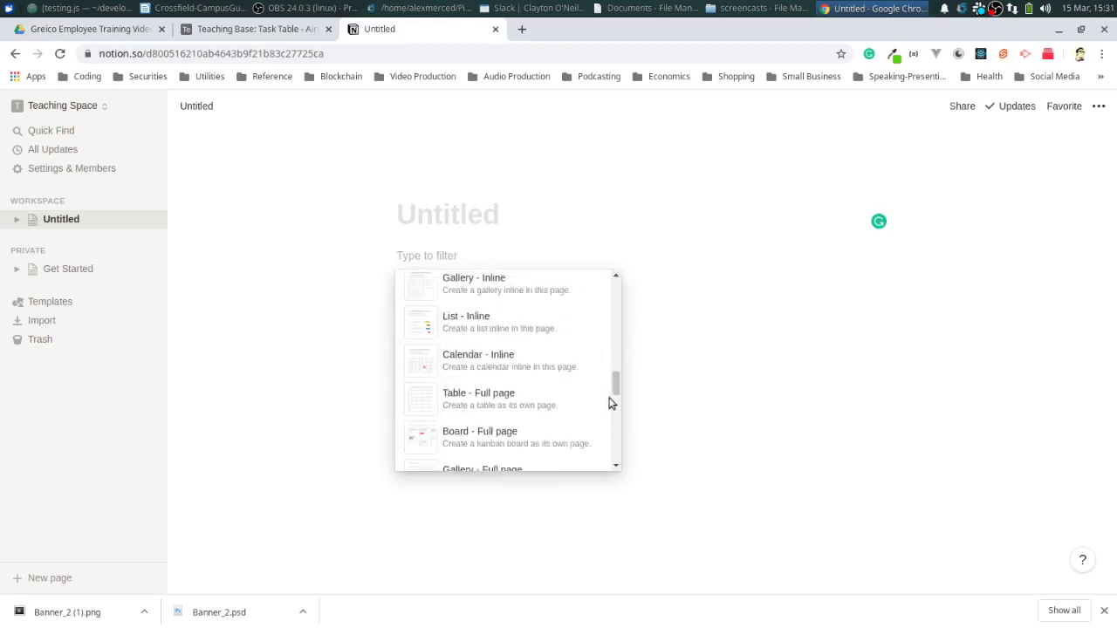
drag(616, 379, 620, 412)
scroll(618, 416, down, 5)
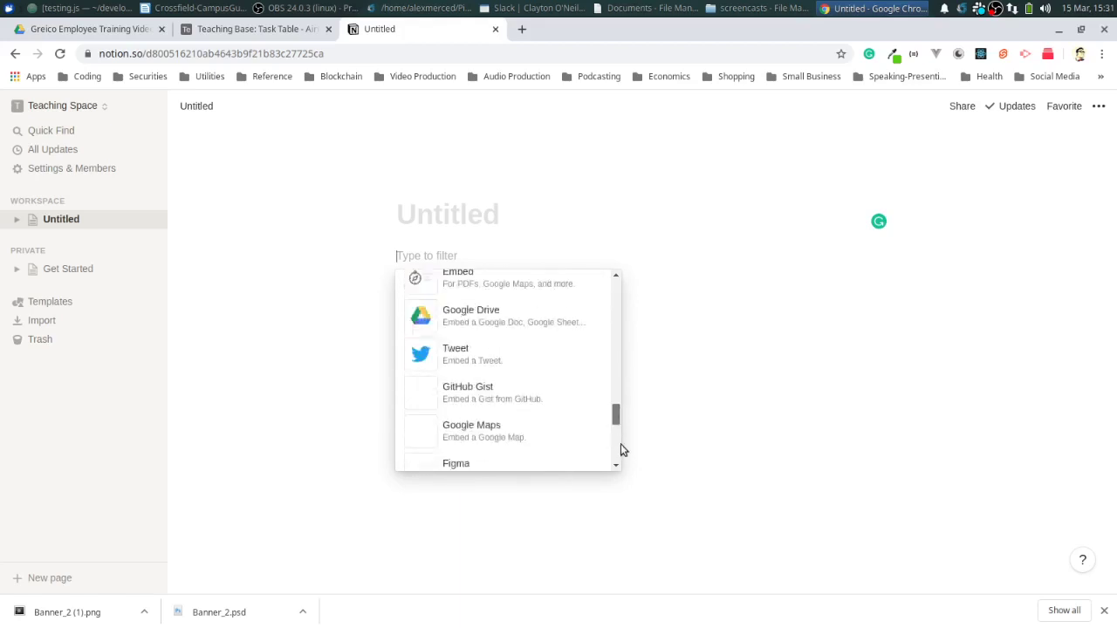
drag(615, 410, 616, 379)
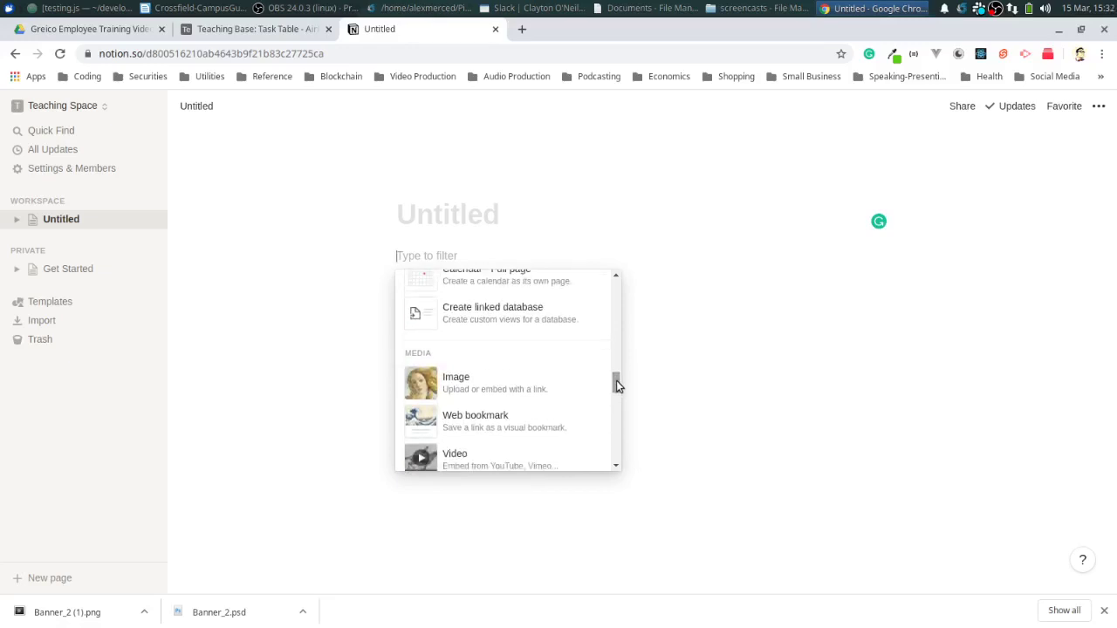
drag(616, 379, 618, 385)
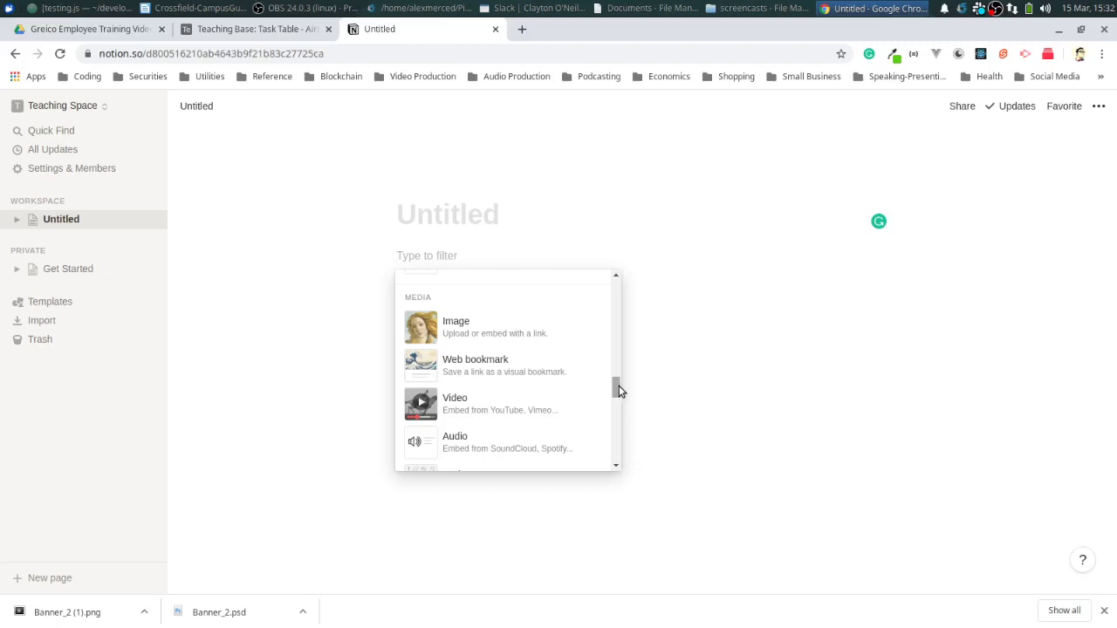
drag(618, 390, 616, 436)
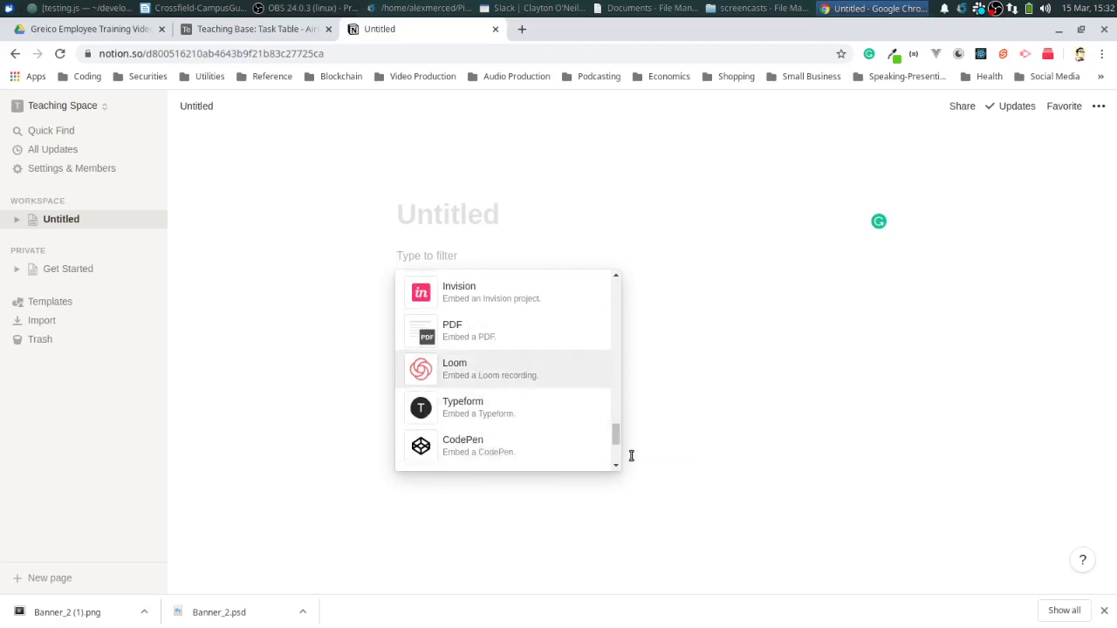
scroll(616, 437, up, 2)
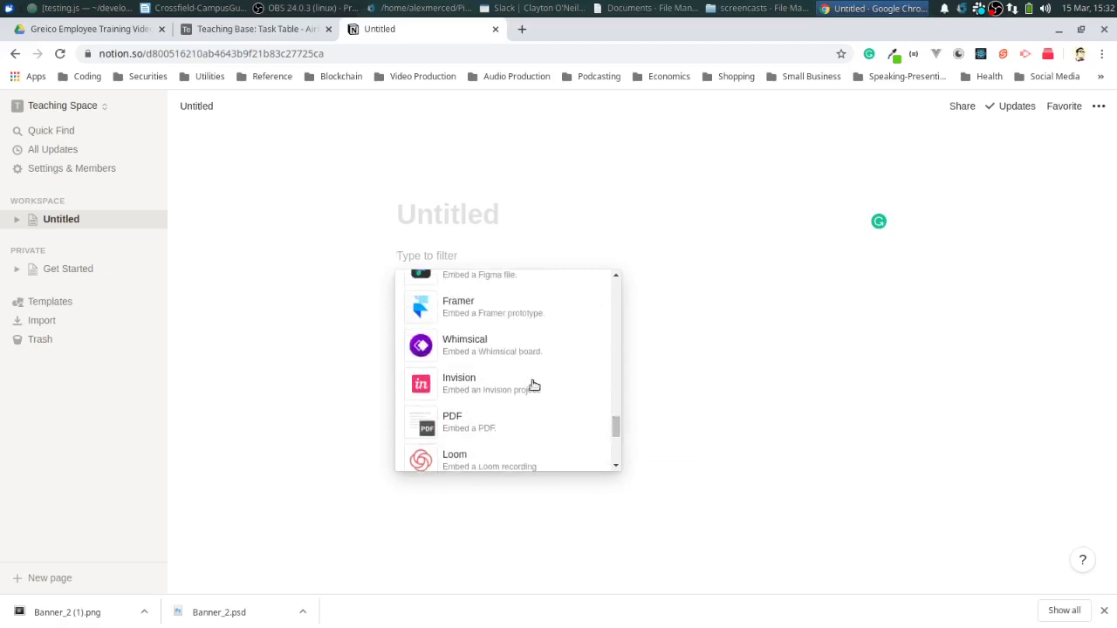
scroll(615, 421, up, 2)
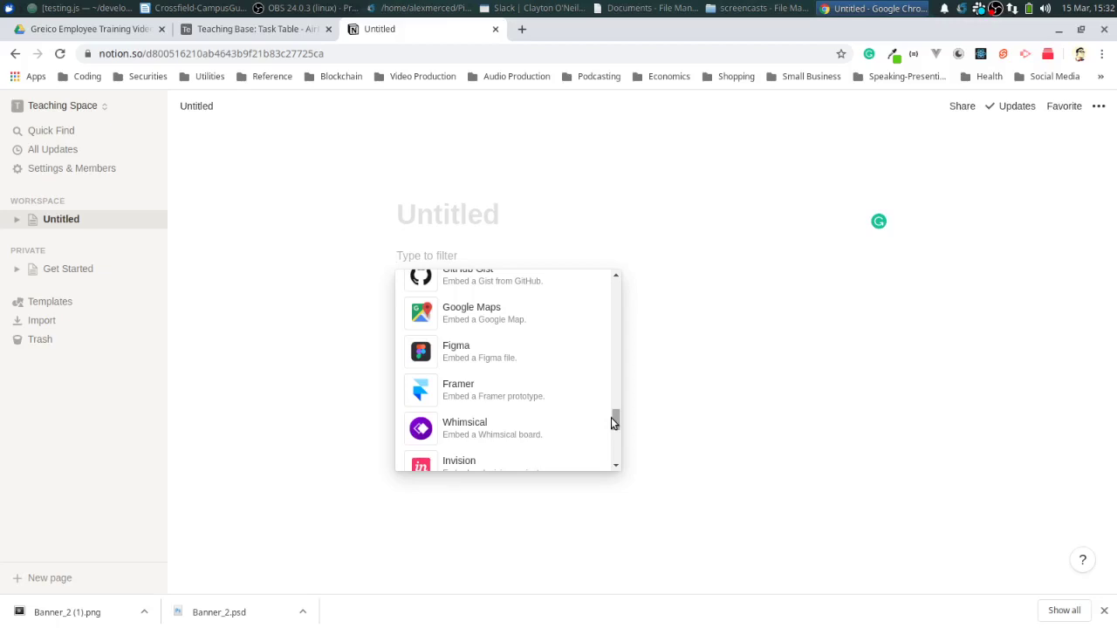
scroll(529, 406, up, 3)
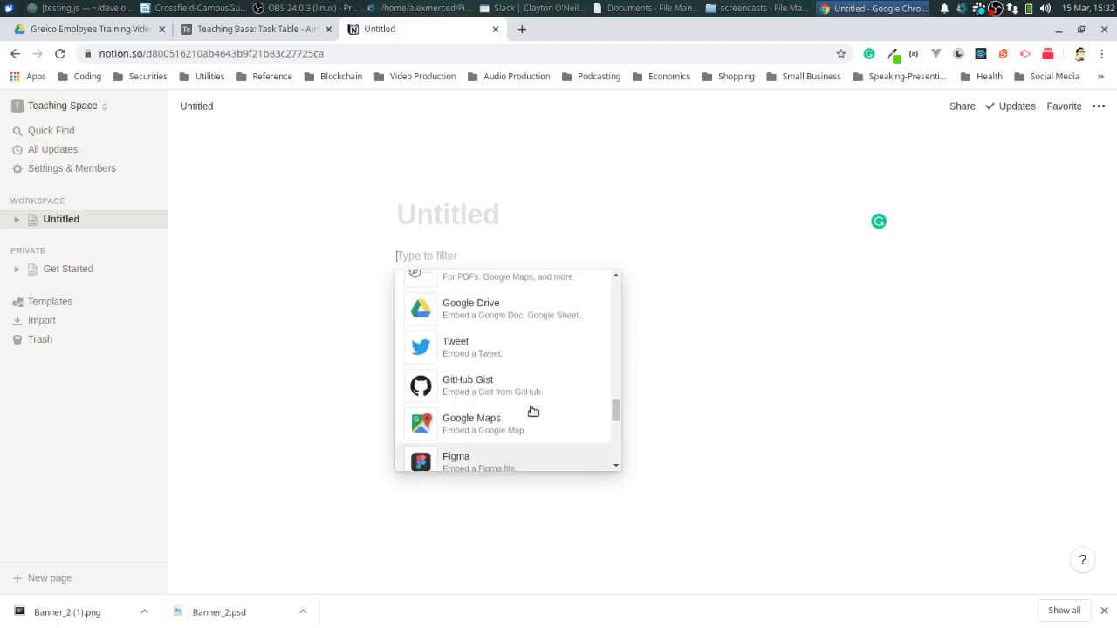
scroll(534, 414, up, 1)
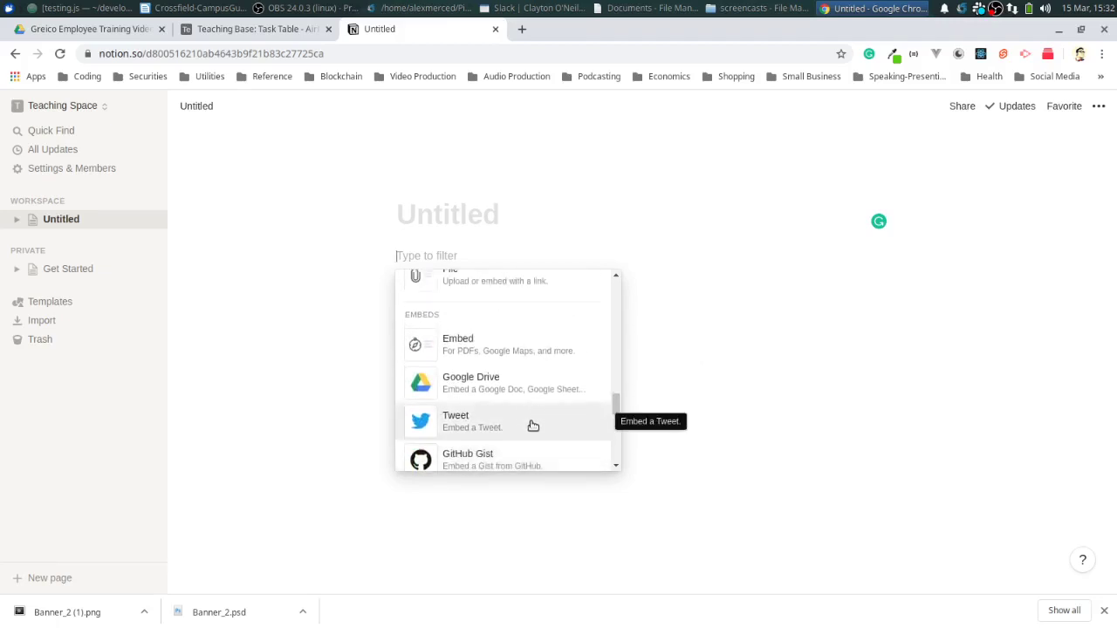
scroll(534, 426, up, 4)
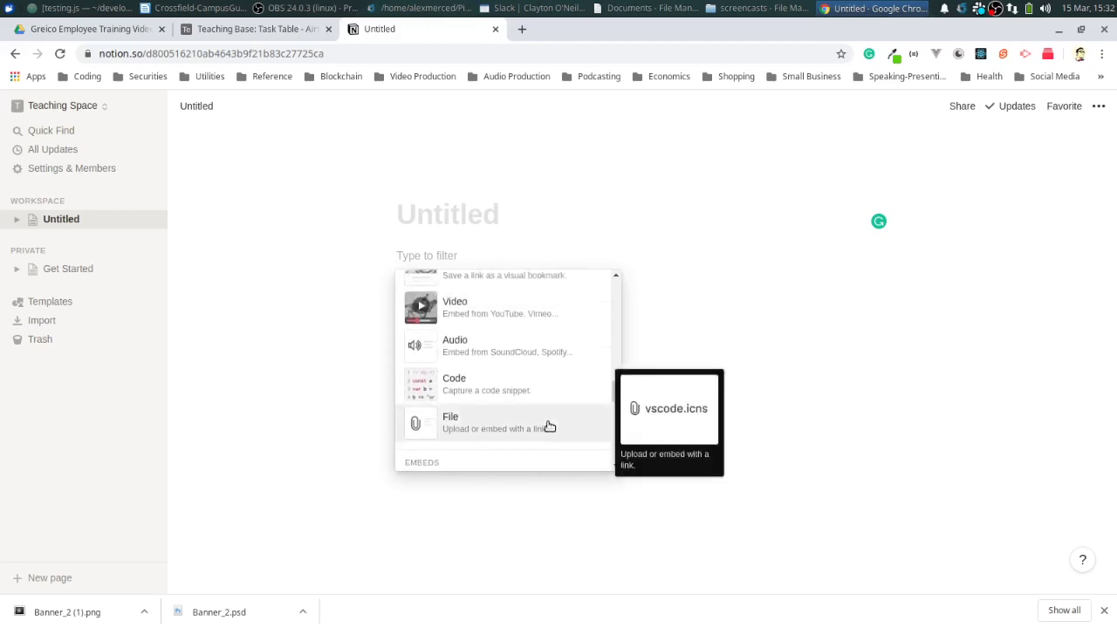
scroll(568, 448, up, 3)
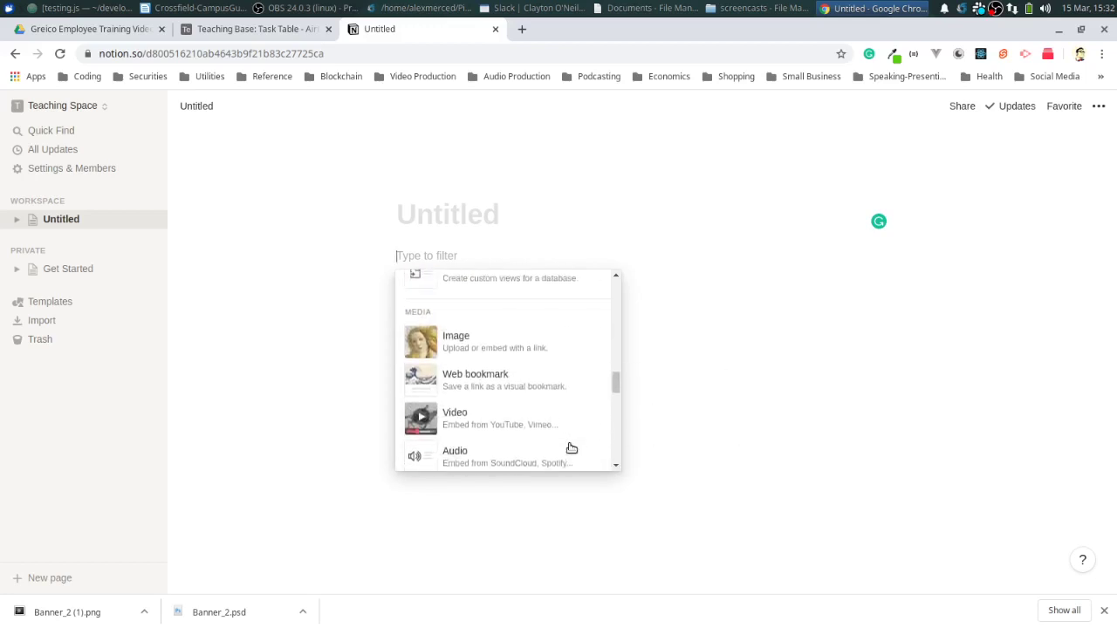
scroll(568, 449, up, 10)
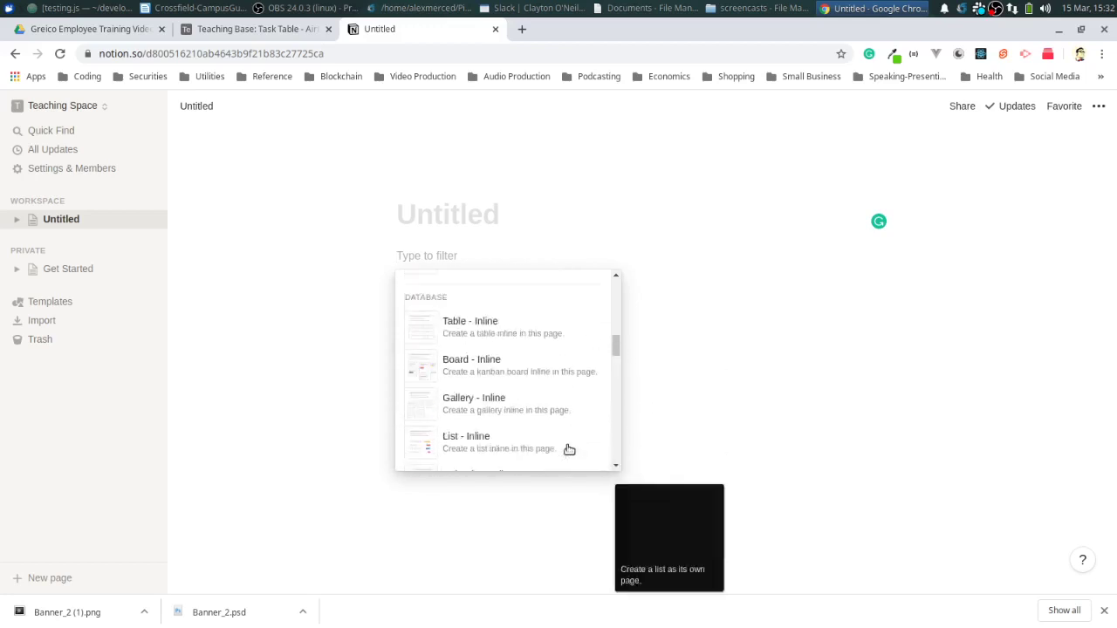
scroll(570, 448, up, 6)
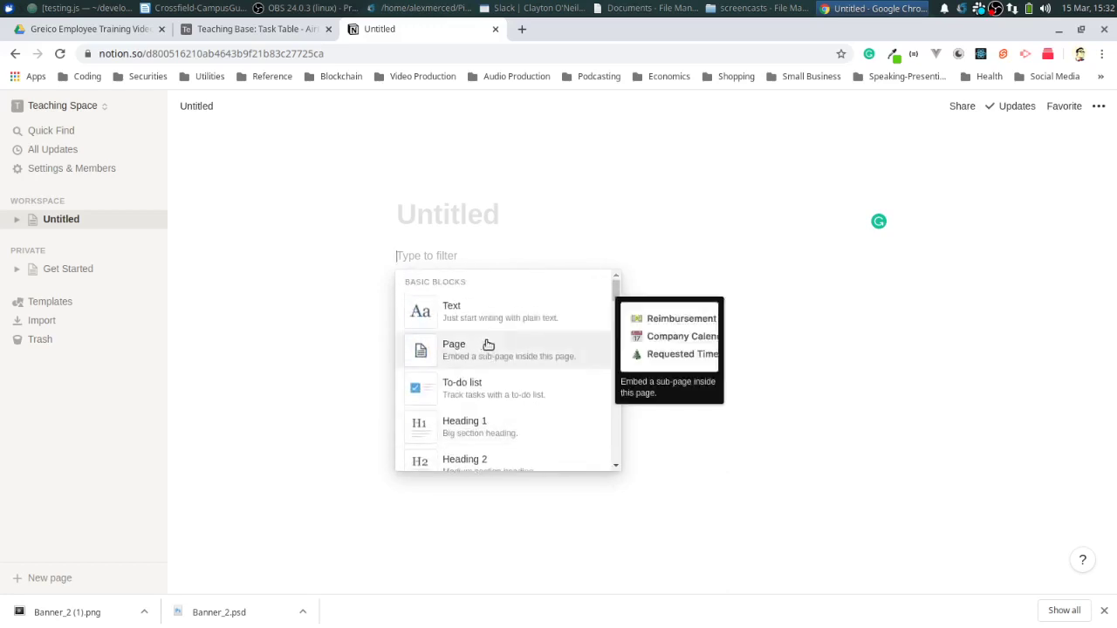
click(235, 278)
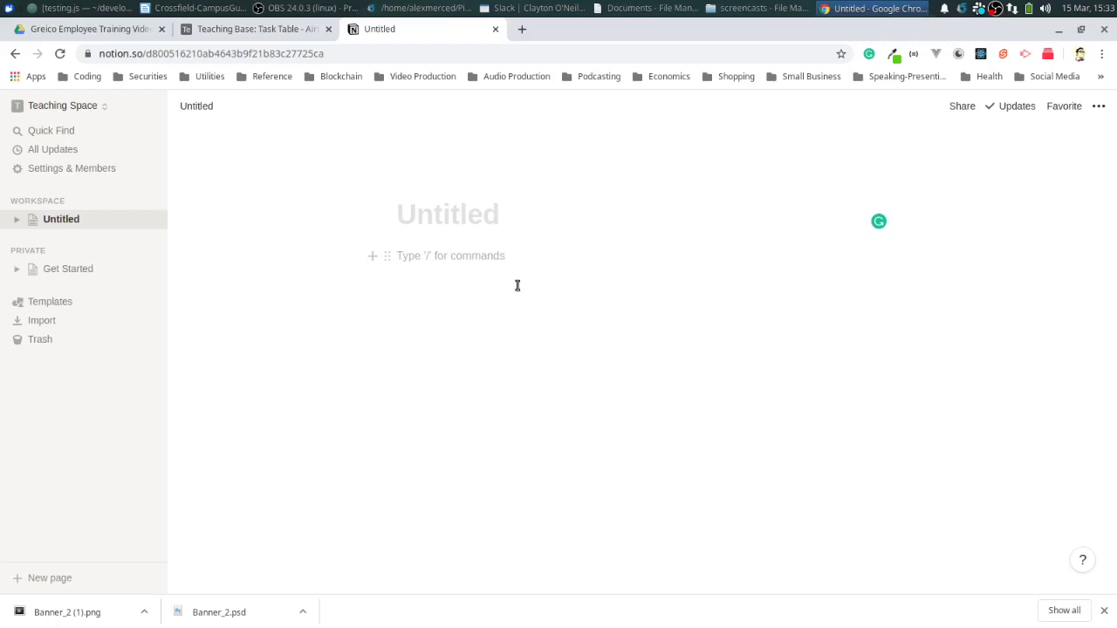
Insert a Board - Full page database into the untitled workspace page
click(370, 258)
scroll(532, 339, down, 2)
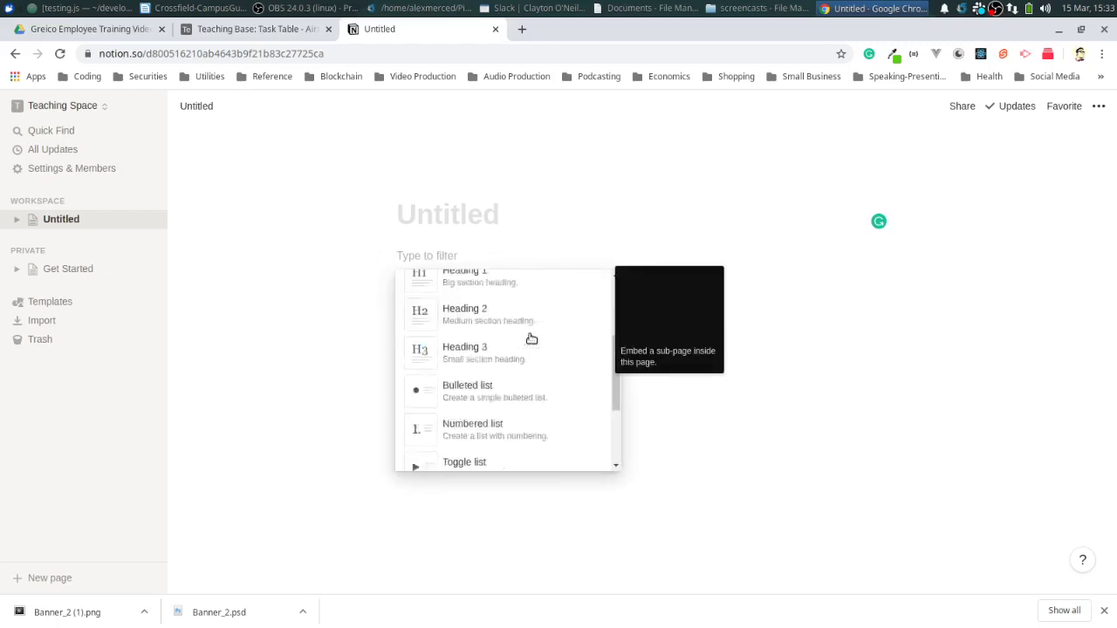
scroll(531, 339, down, 10)
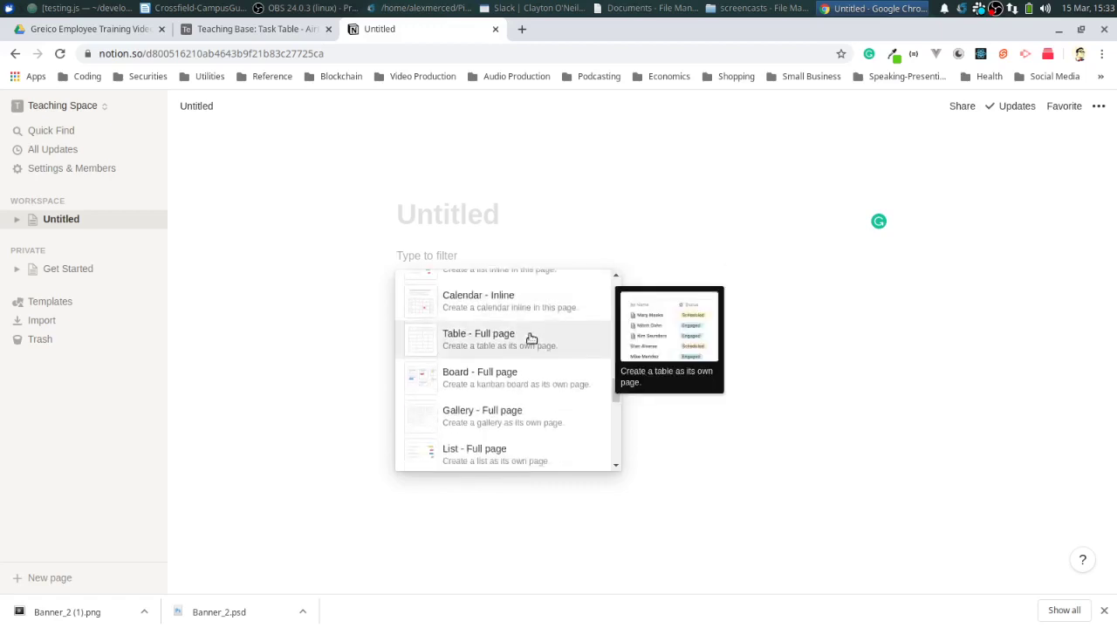
click(538, 380)
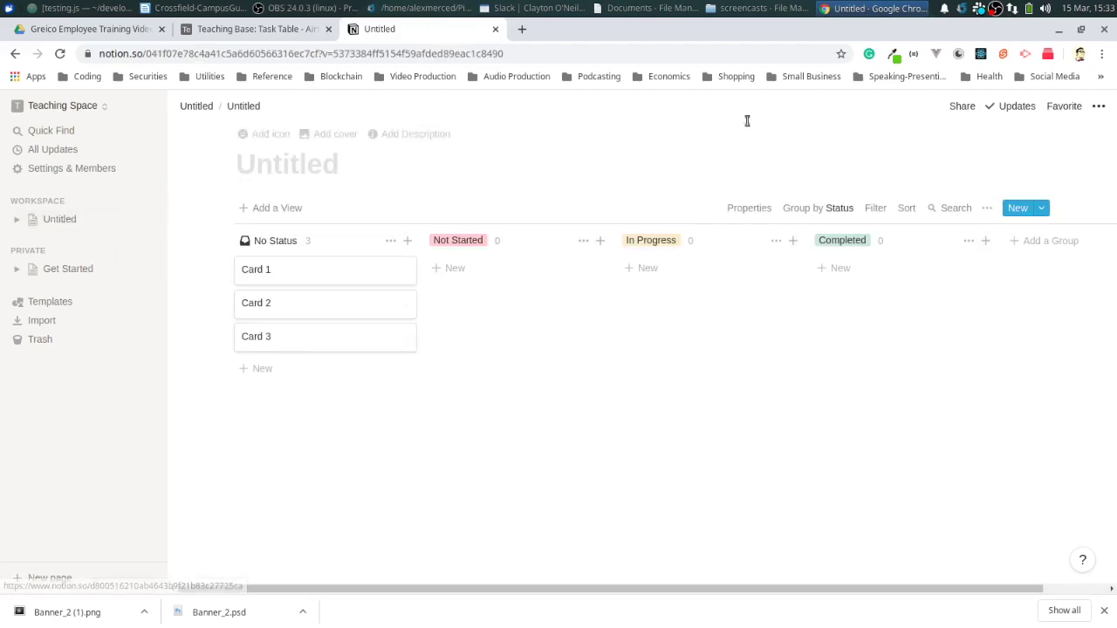
Open Card 1 on the board to examine its properties and content area, and close it without changes
click(356, 268)
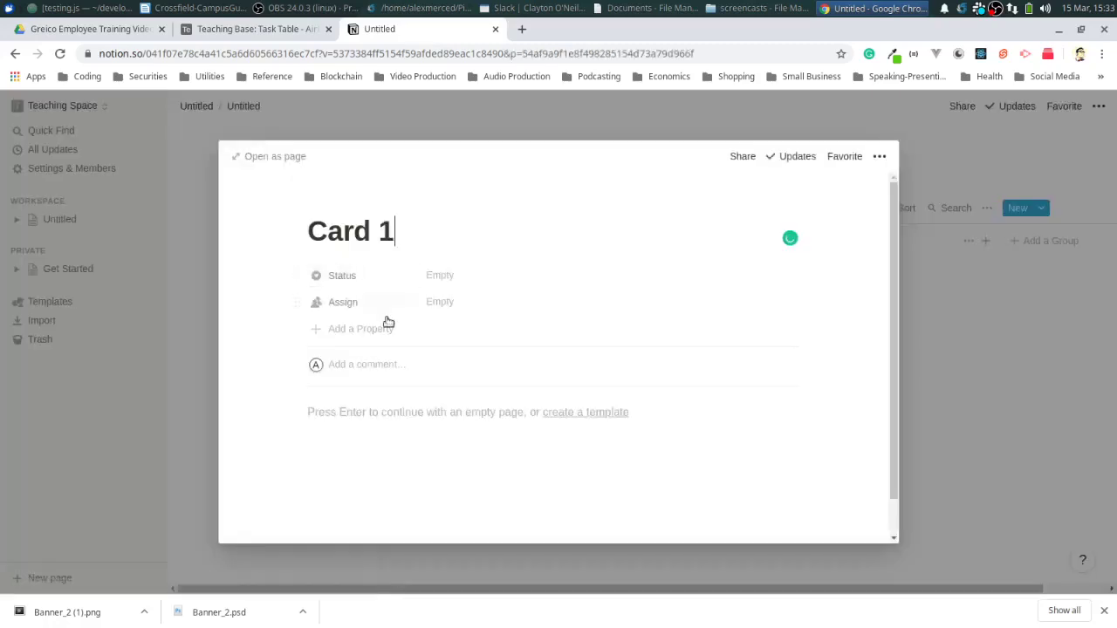
click(410, 129)
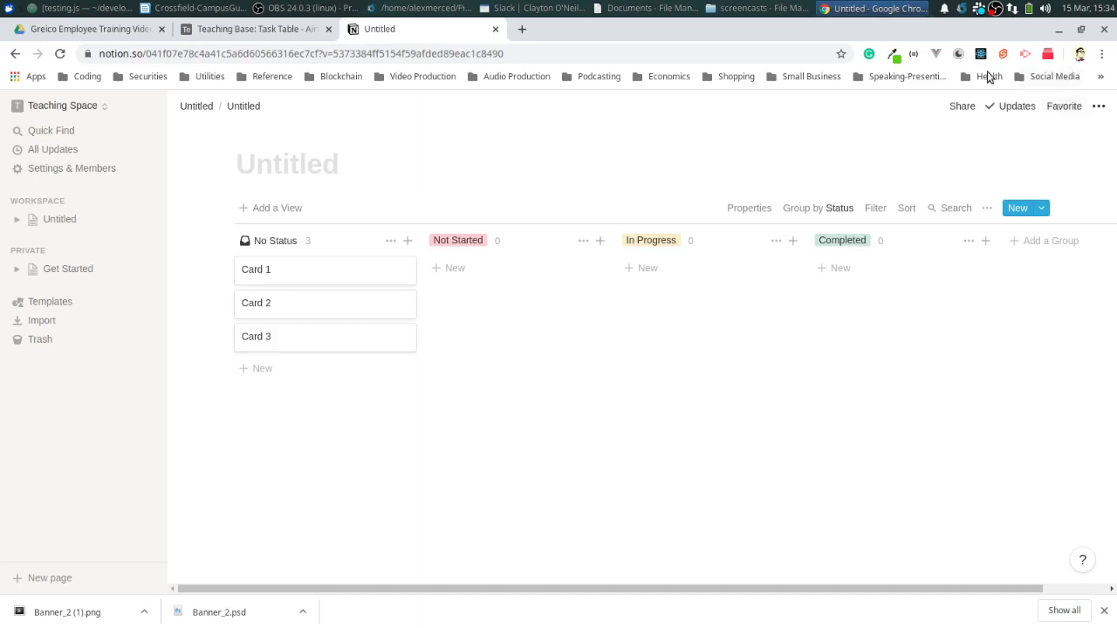
click(307, 8)
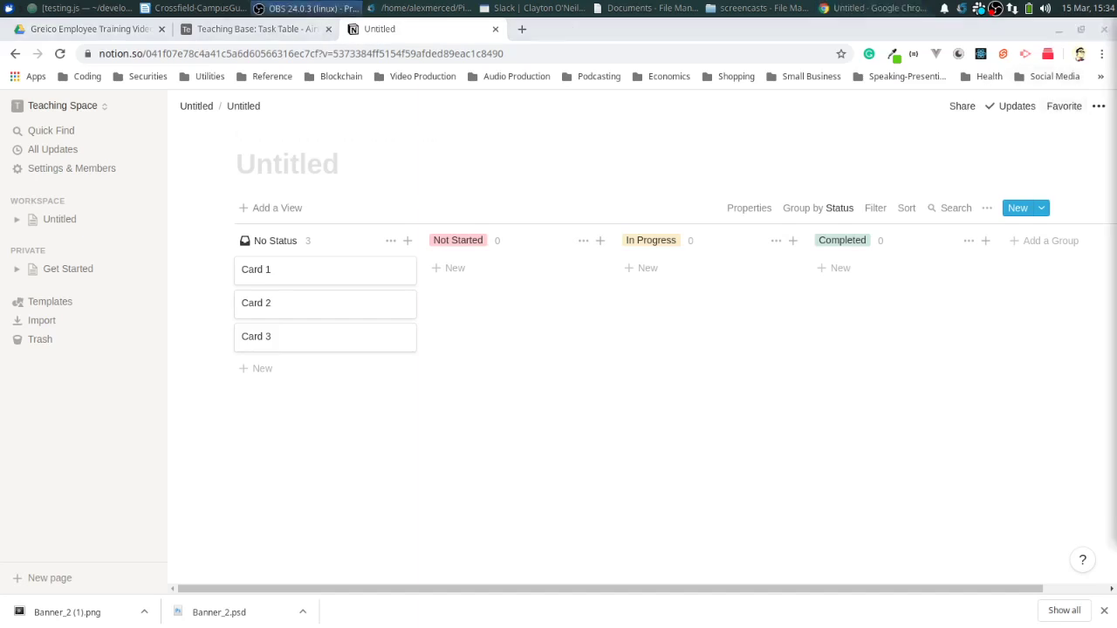